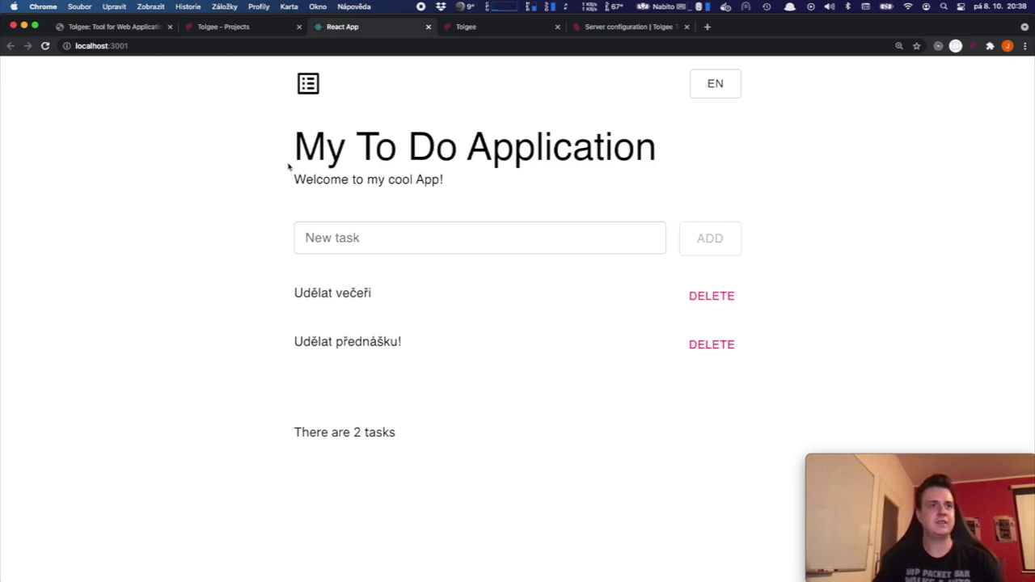
pyautogui.moveTo(289, 144); pyautogui.dragTo(457, 194)
pyautogui.click(458, 194)
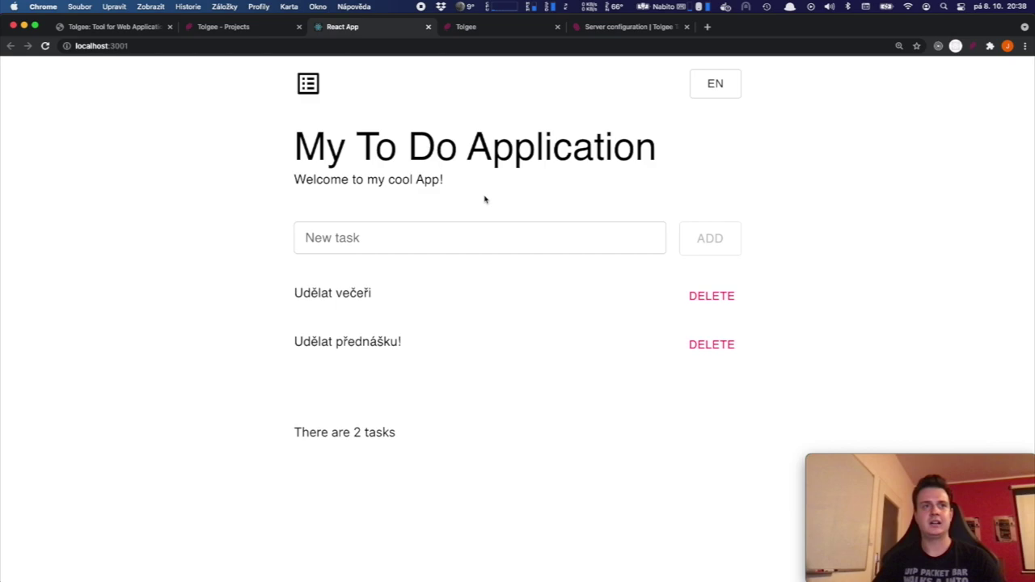
# Step: Open the React Todo App project in Tolgee and look through its translation keys in English, Czech and German
pyautogui.click(255, 29)
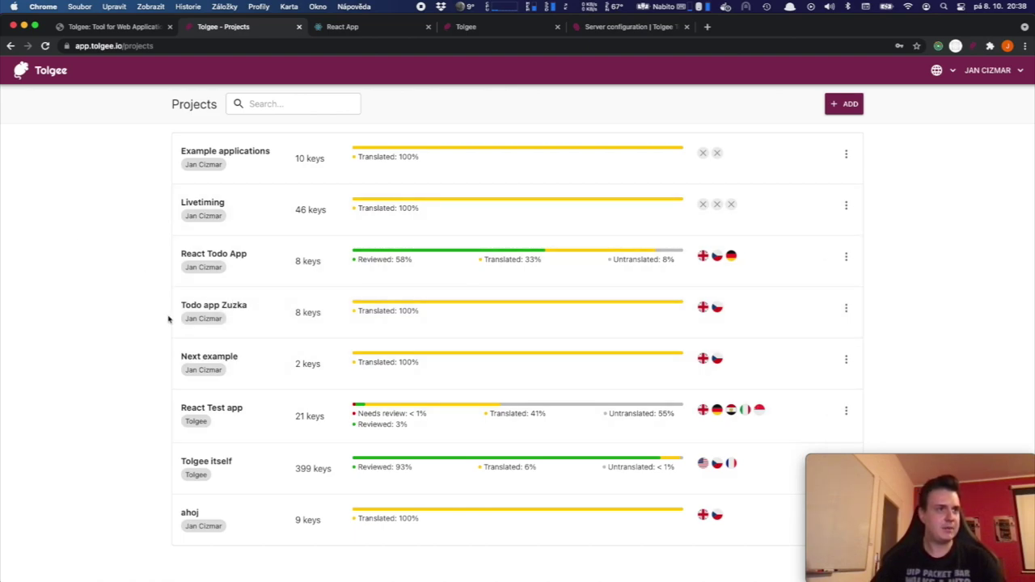
pyautogui.click(267, 260)
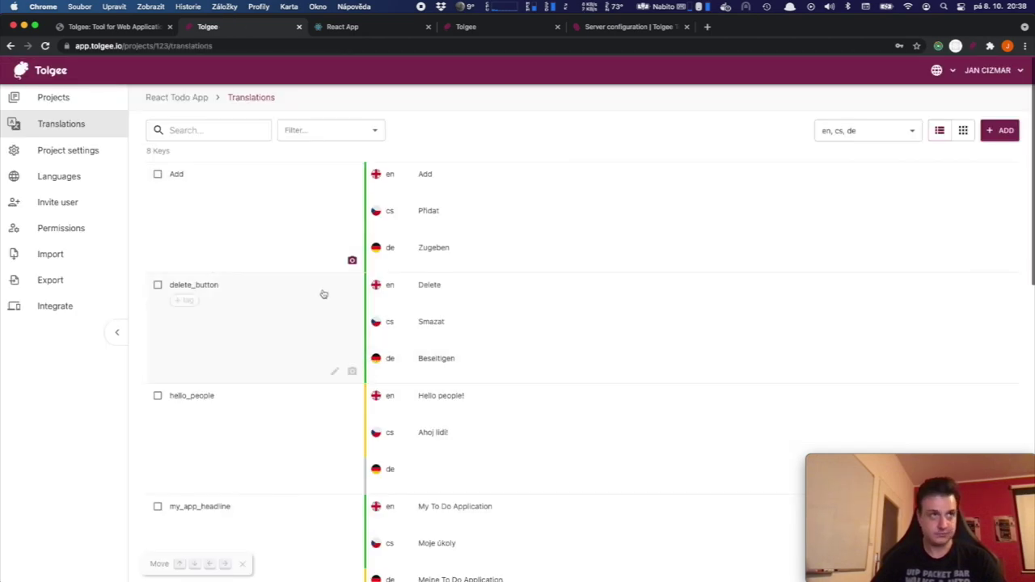
pyautogui.scroll(-3, 447, 267)
pyautogui.scroll(4, 446, 269)
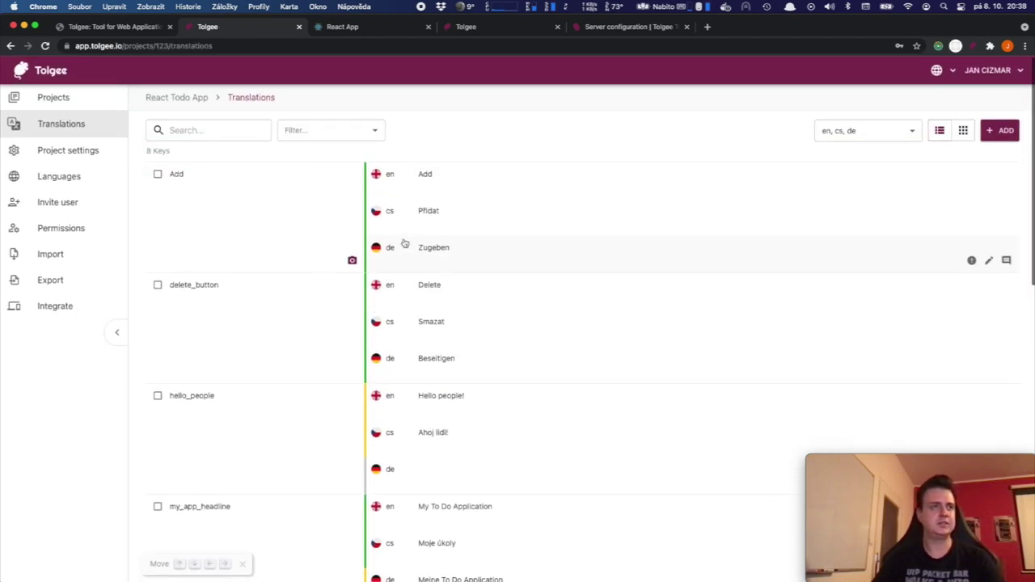
pyautogui.scroll(-5, 474, 240)
pyautogui.scroll(-5, 474, 241)
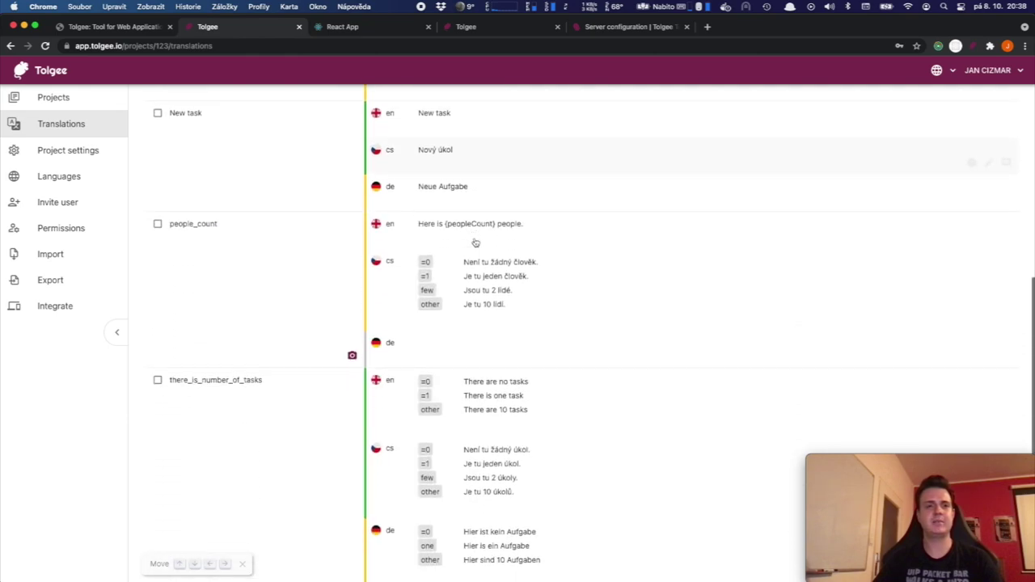
pyautogui.scroll(10, 478, 263)
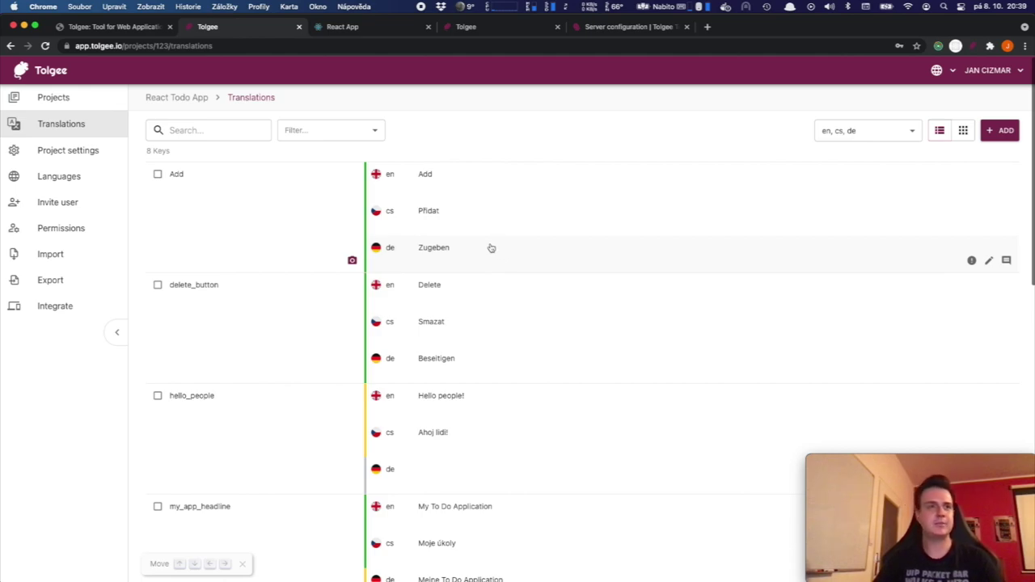
pyautogui.scroll(-3, 478, 323)
pyautogui.scroll(-9, 477, 323)
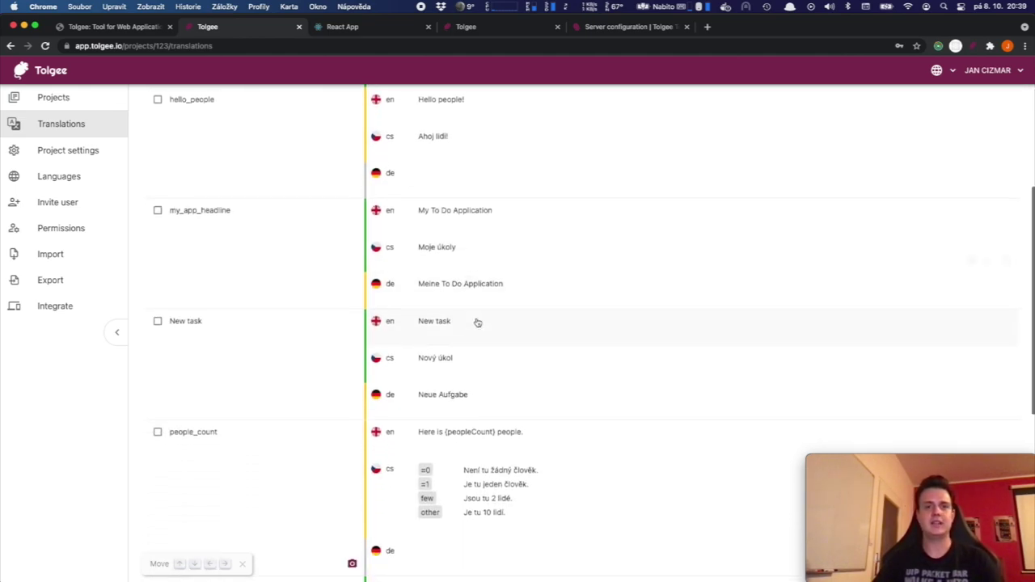
pyautogui.scroll(12, 469, 243)
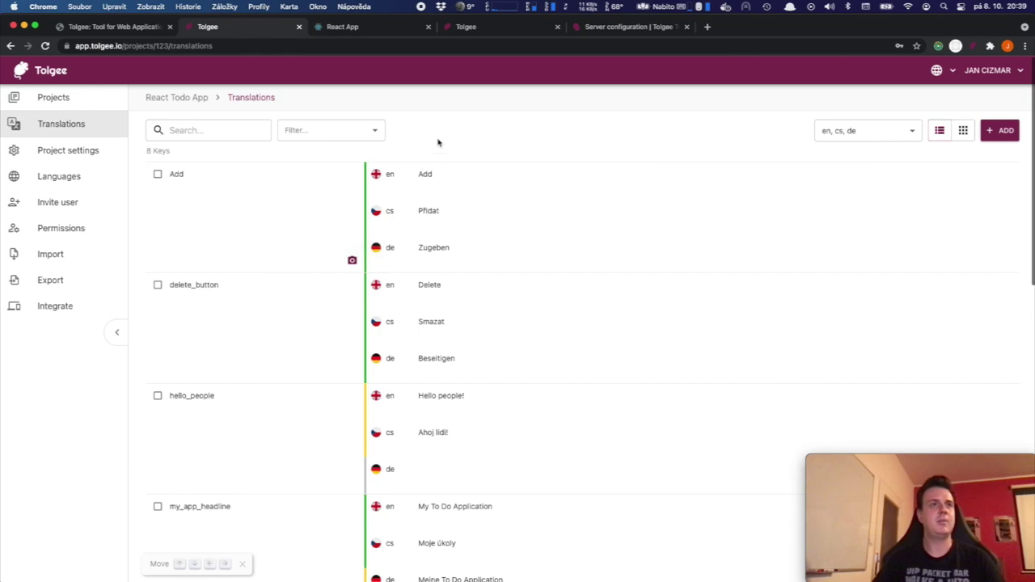
# Step: In the running to-do app, capture a screenshot for the welcome subheadline's translation and upload it
pyautogui.click(383, 30)
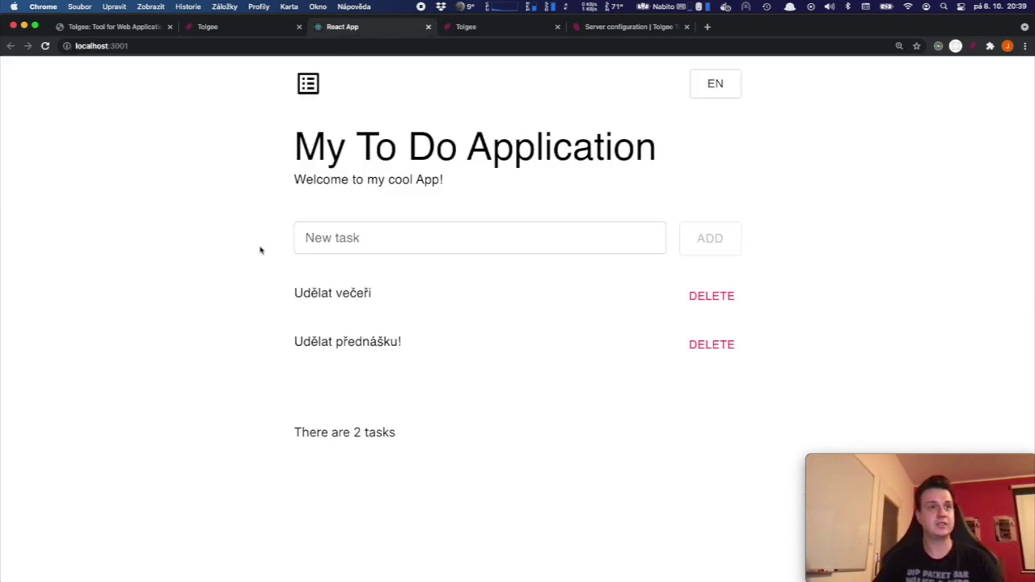
pyautogui.keyDown('alt'); pyautogui.click(380, 180); pyautogui.keyUp('alt')
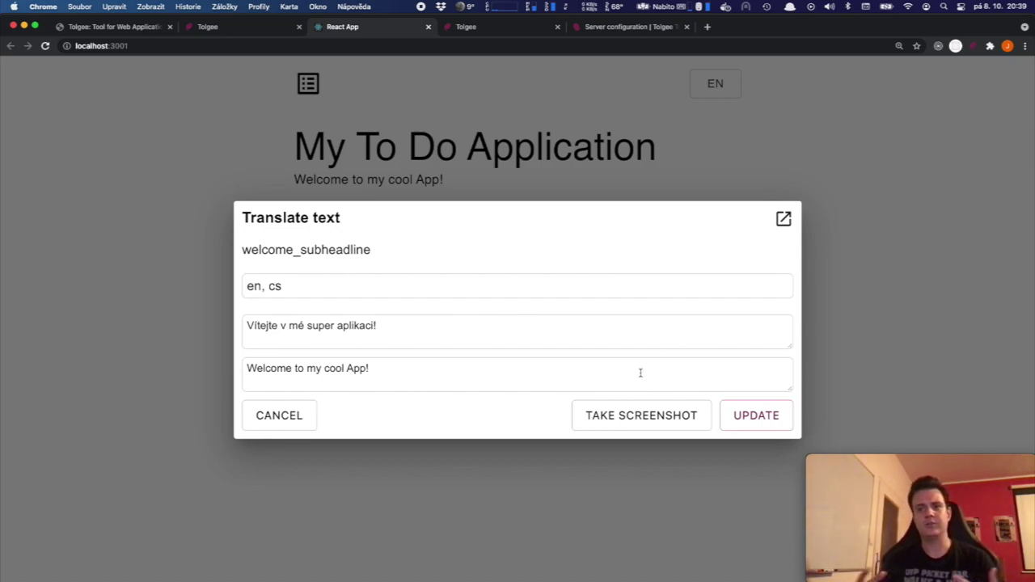
pyautogui.click(620, 418)
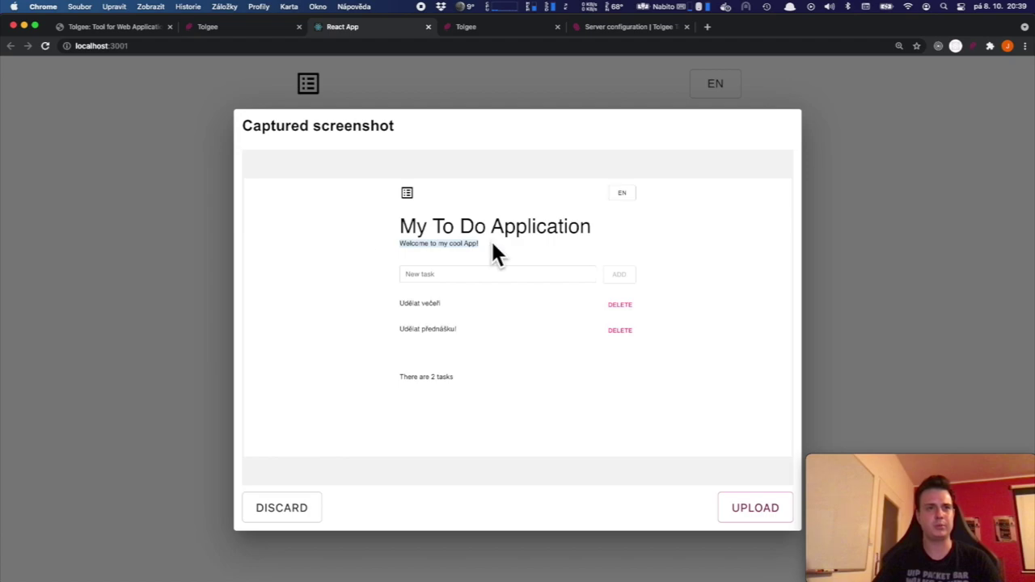
pyautogui.click(736, 511)
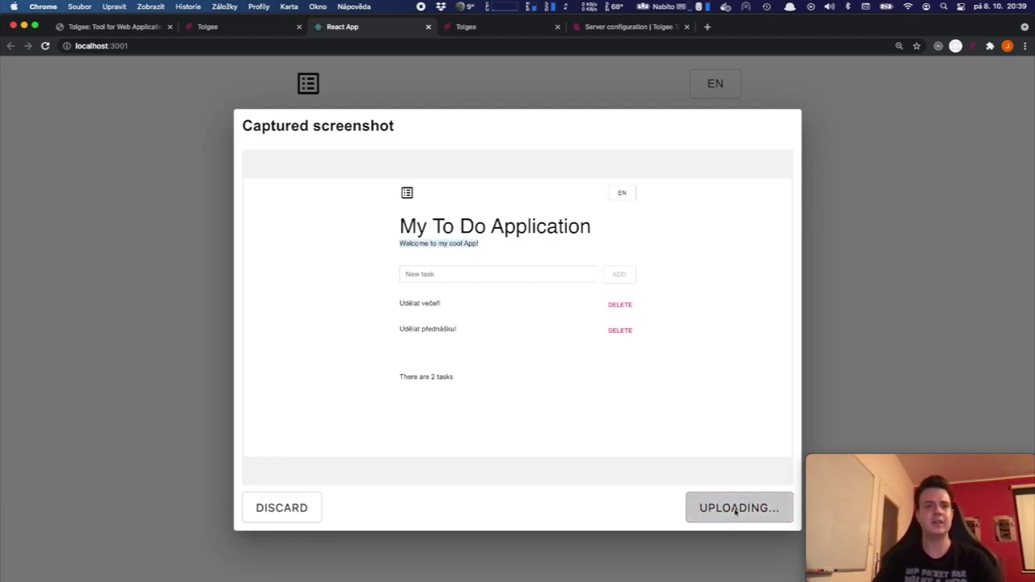
# Step: View the screenshot attached to the welcome_subheadline key in the Tolgee project, and close the enlarged image
pyautogui.click(257, 31)
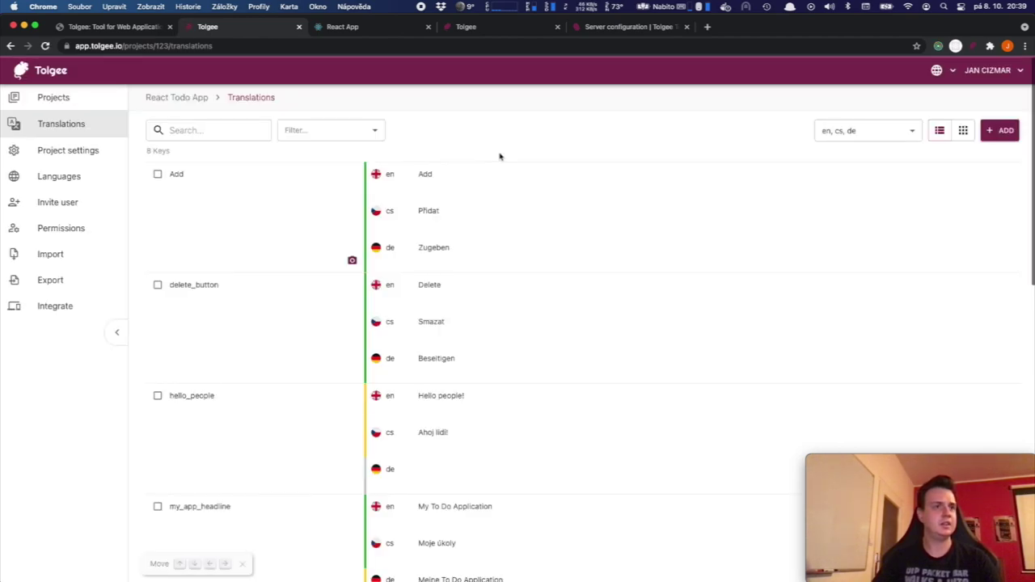
pyautogui.scroll(-4, 354, 267)
pyautogui.scroll(-5, 356, 273)
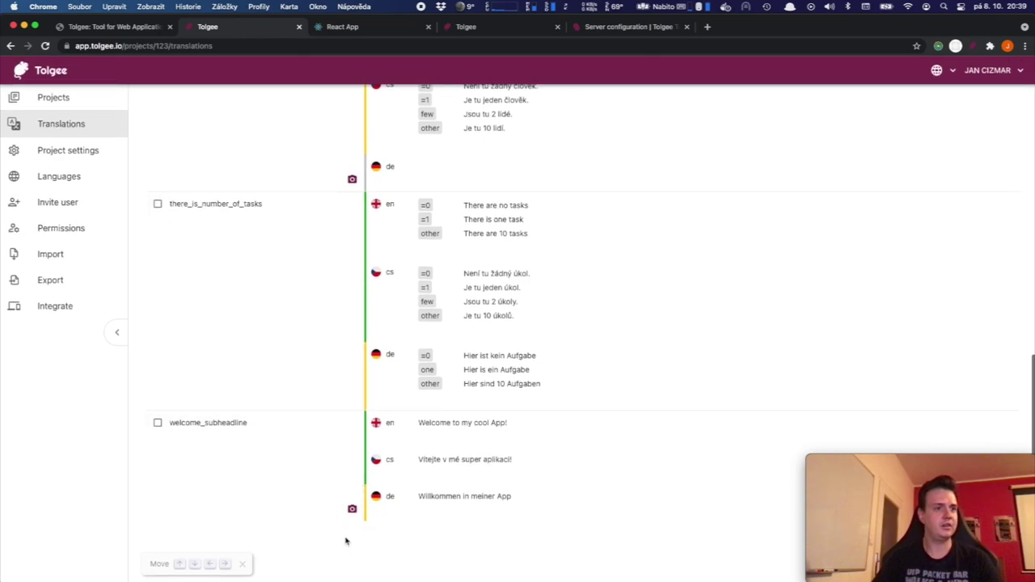
pyautogui.click(352, 508)
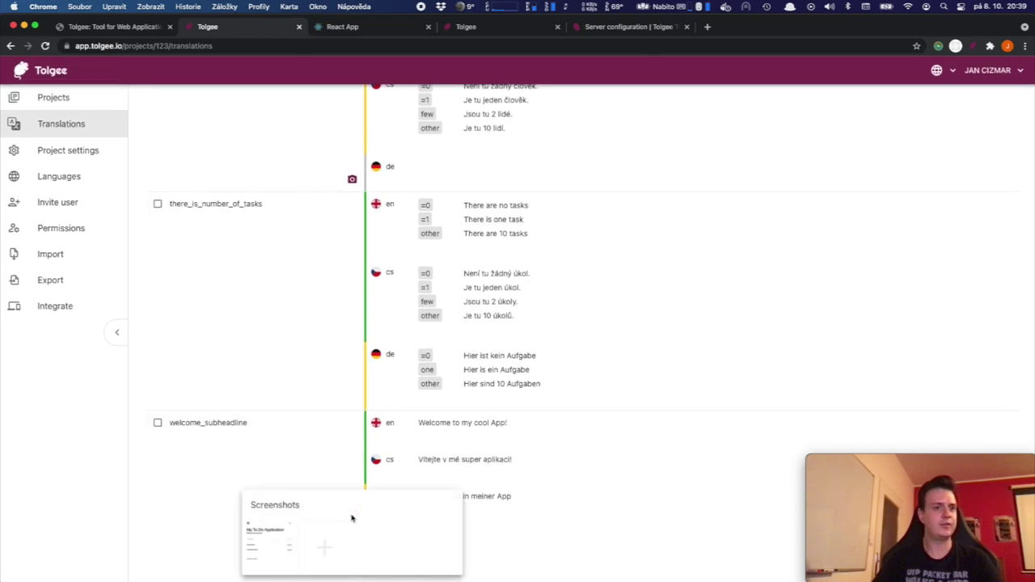
pyautogui.click(254, 550)
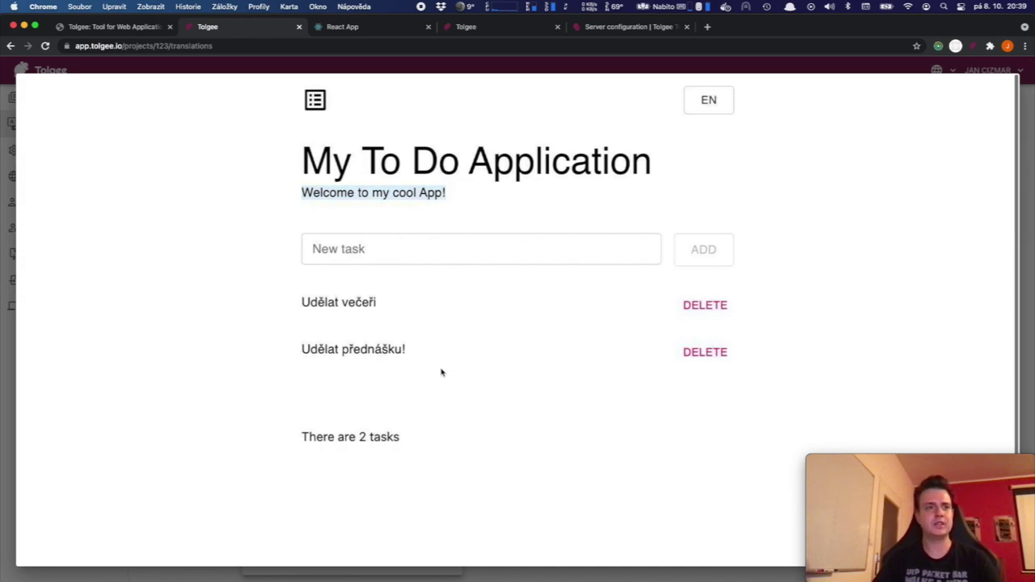
pyautogui.click(6, 340)
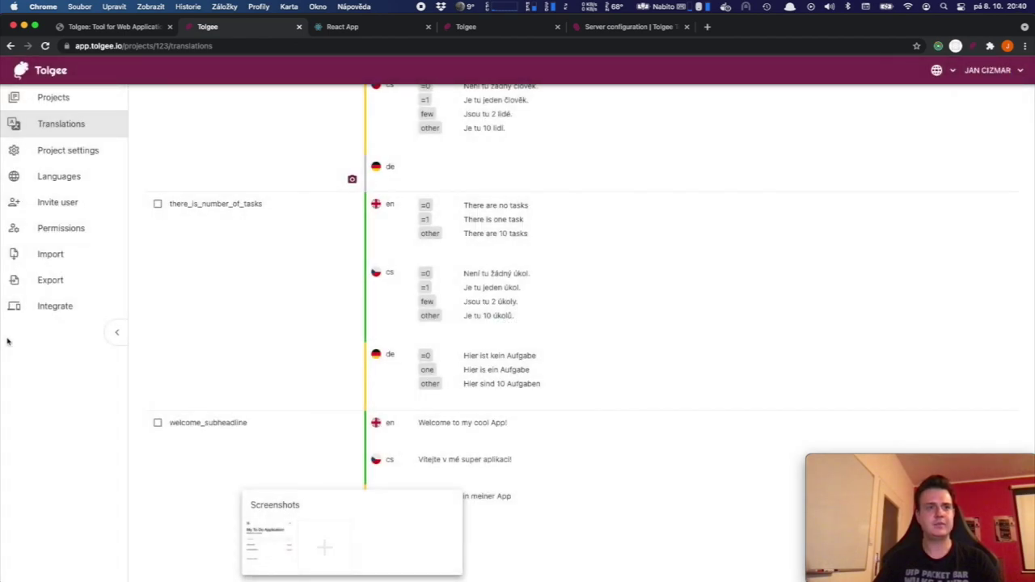
# Step: Dismiss the translation dialog in the to-do app and advance the presentation to the "Integrace do projektu" slide
pyautogui.click(386, 31)
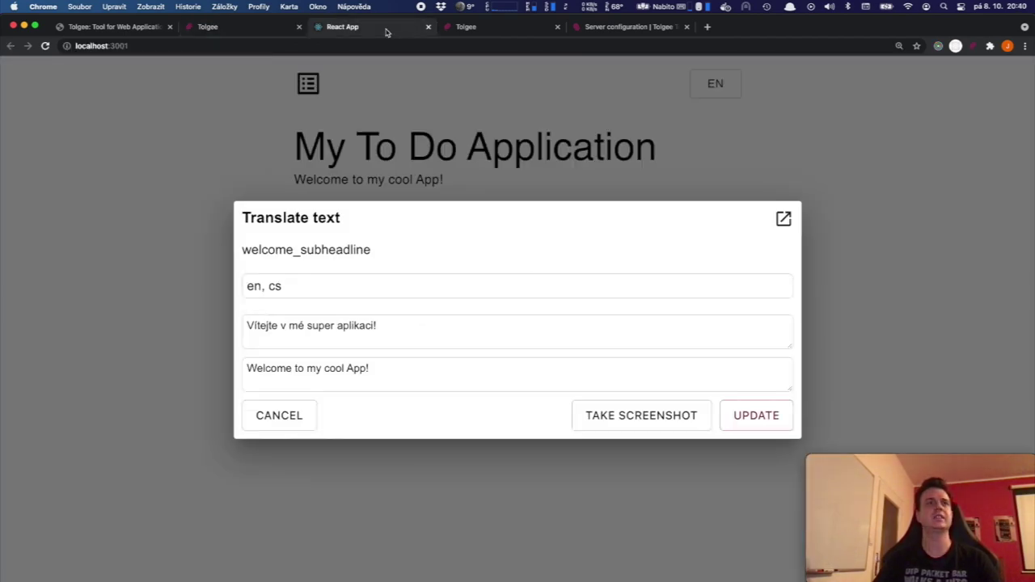
pyautogui.click(229, 176)
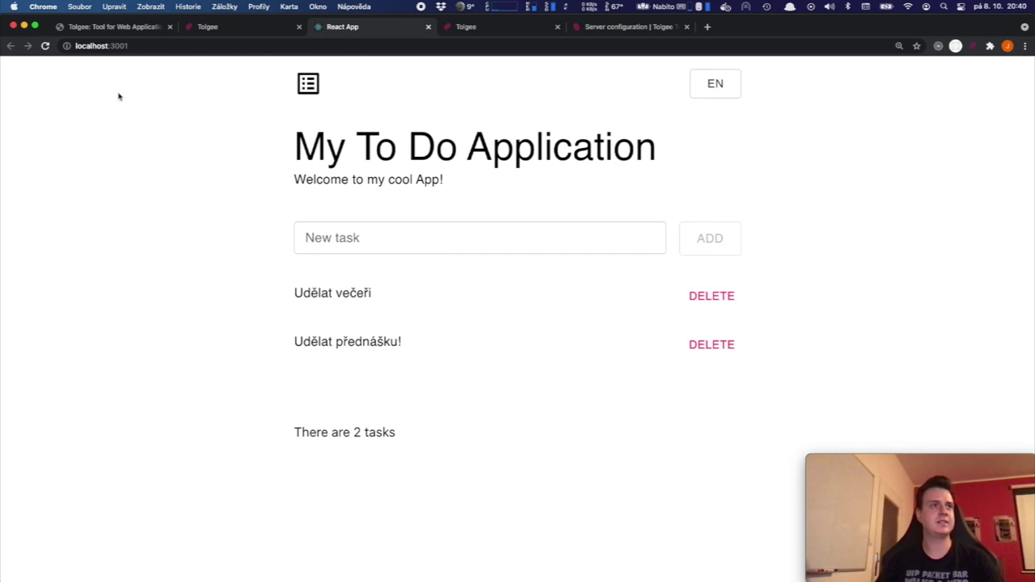
pyautogui.click(122, 29)
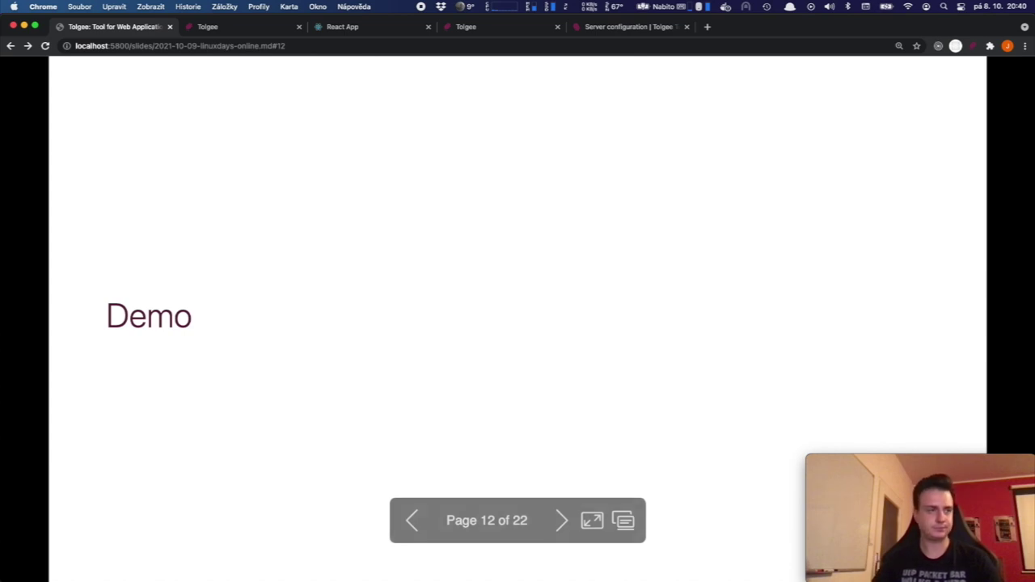
pyautogui.press('Right')
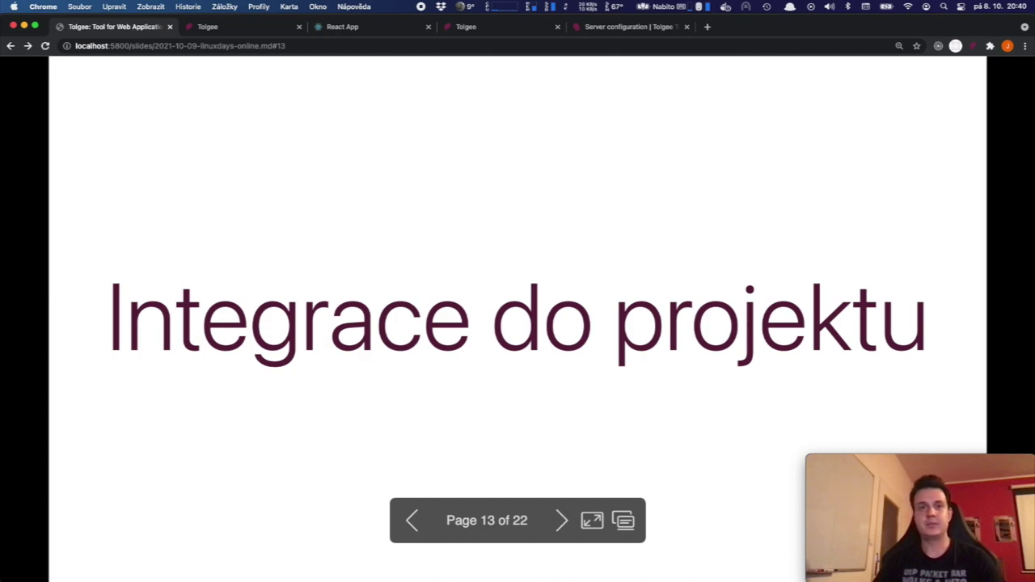
# Step: Switch to Visual Studio Code and open index.tsx from the src folder
pyautogui.press('super+Tab')
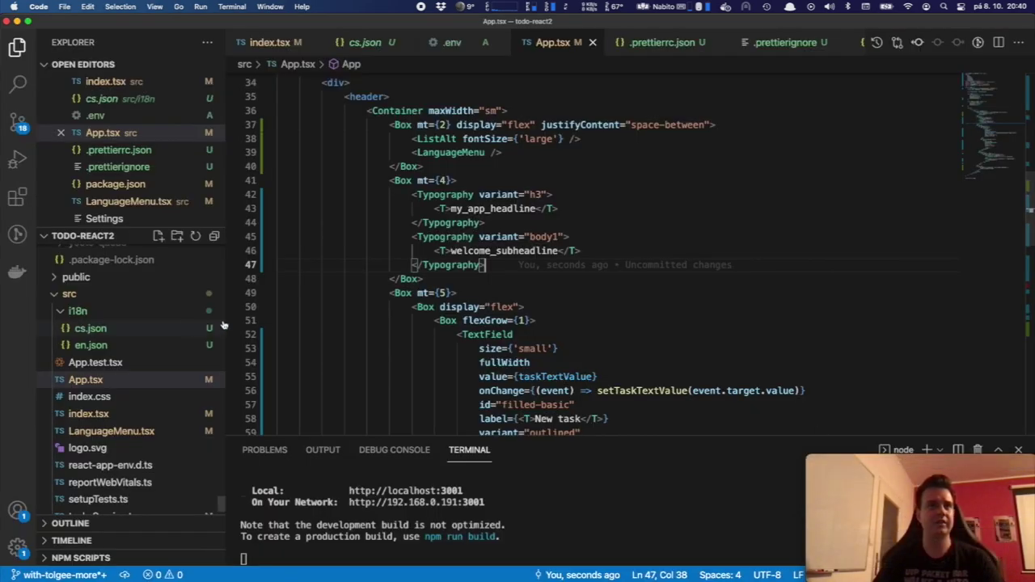
pyautogui.click(519, 320)
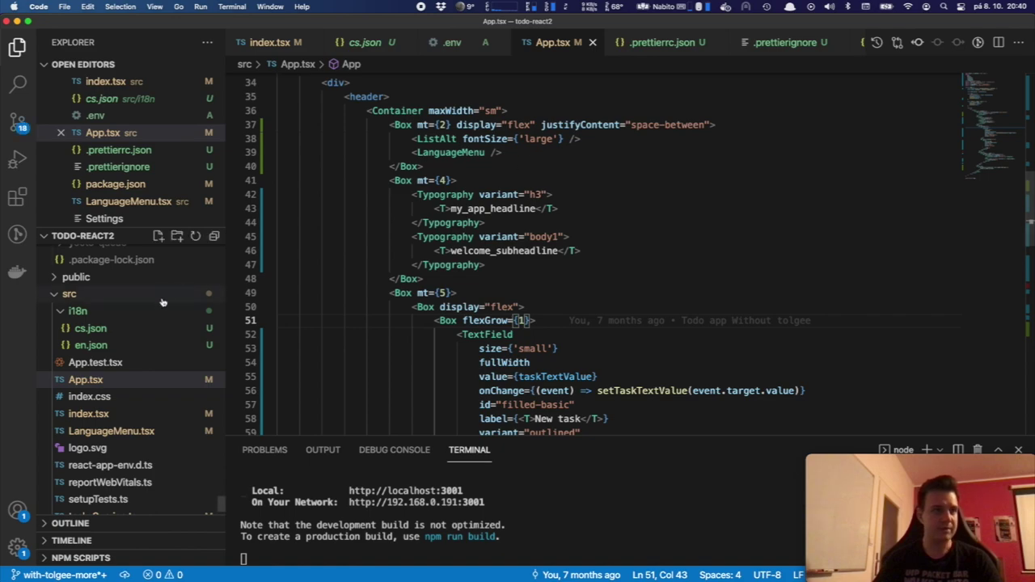
pyautogui.click(129, 413)
pyautogui.click(721, 330)
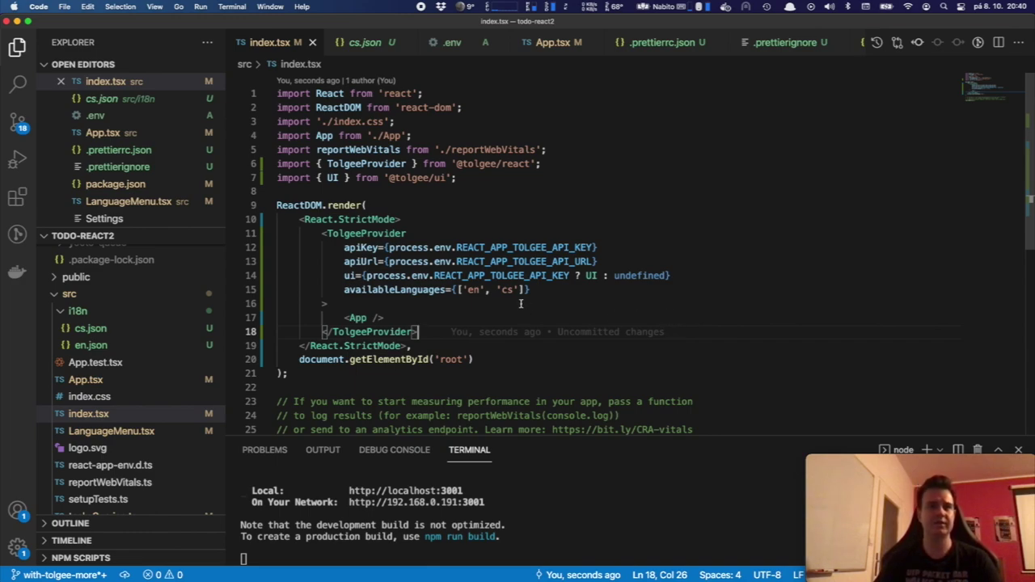
# Step: Examine how TolgeeProvider wraps App in index.tsx, including its apiKey, apiUrl, ui and availableLanguages properties
pyautogui.click(436, 312)
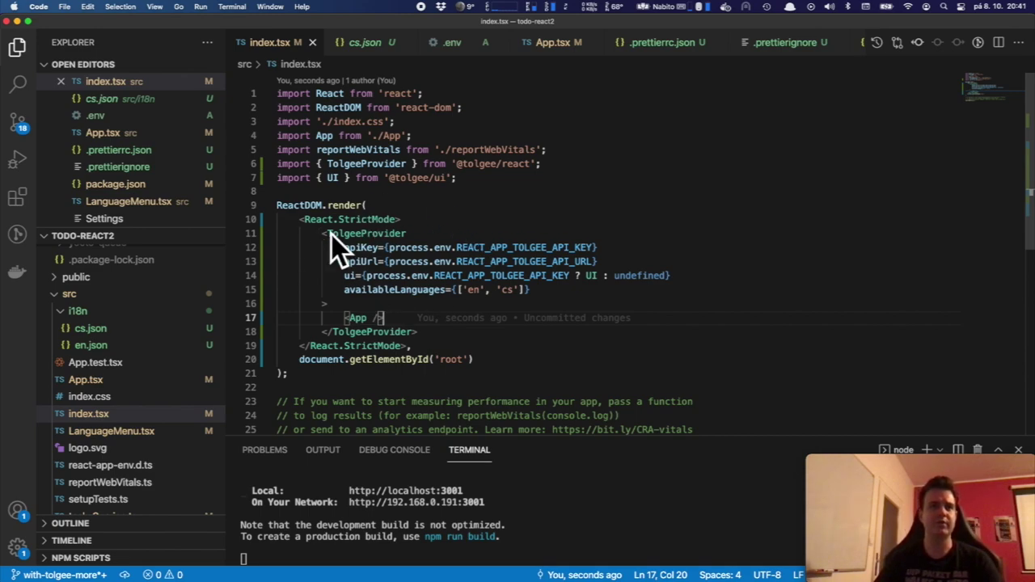
pyautogui.moveTo(386, 290)
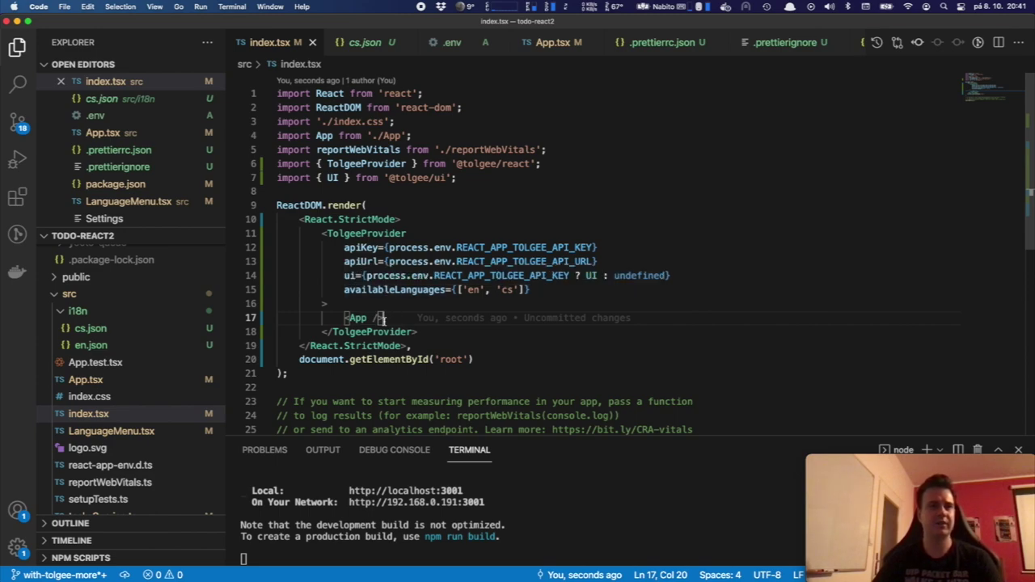
pyautogui.click(390, 332)
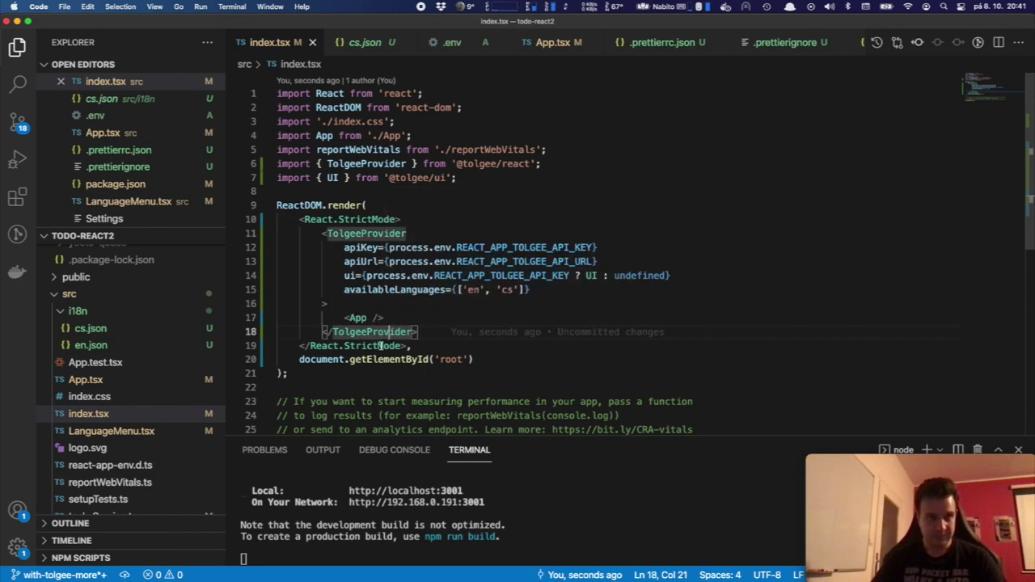
pyautogui.click(390, 359)
pyautogui.moveTo(343, 247); pyautogui.dragTo(594, 247)
pyautogui.click(604, 251)
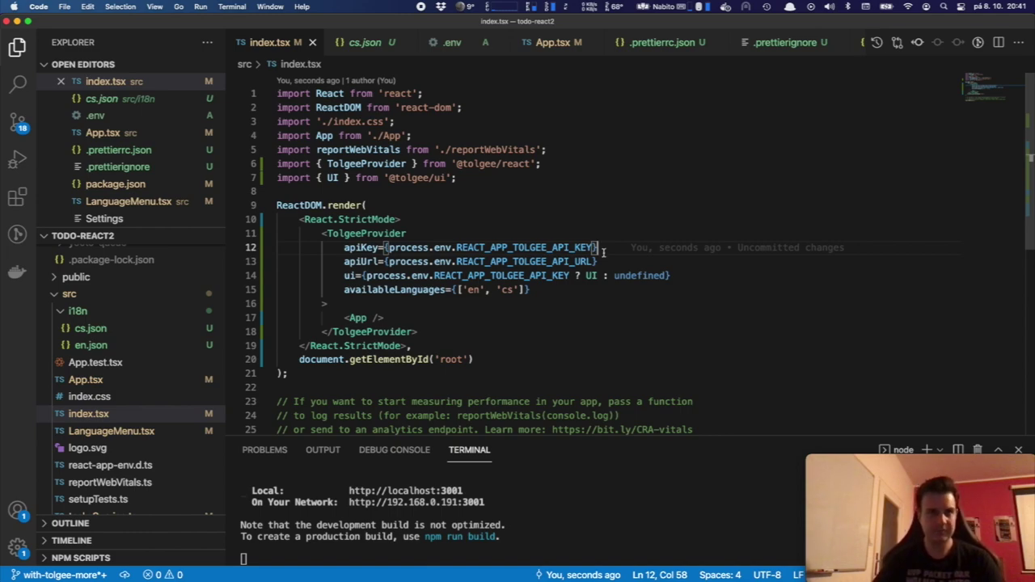
pyautogui.press('Down')
pyautogui.press('Down')
pyautogui.press('Down')
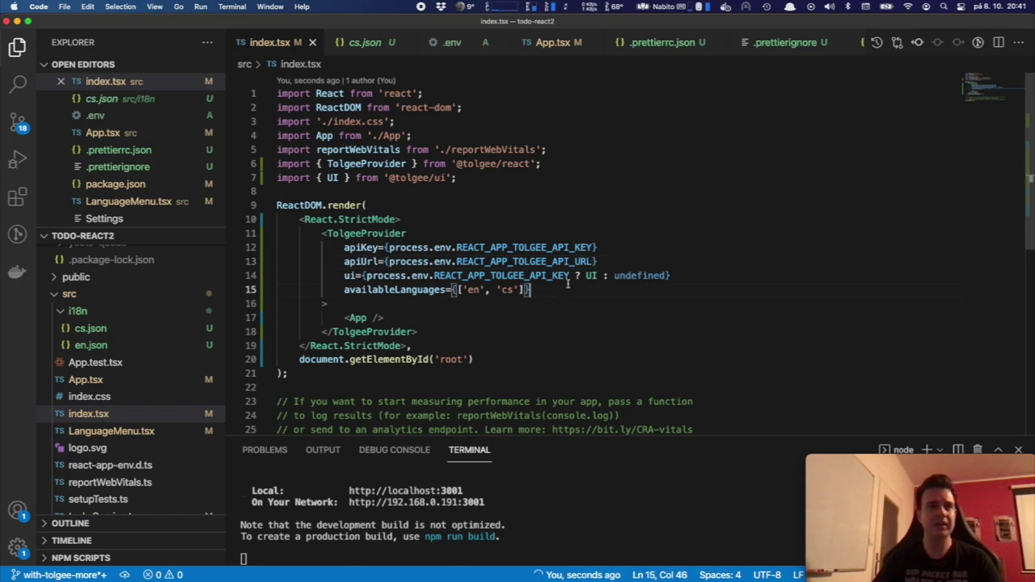
pyautogui.press('Up')
pyautogui.press('Up')
pyautogui.press('Up')
pyautogui.press('Up')
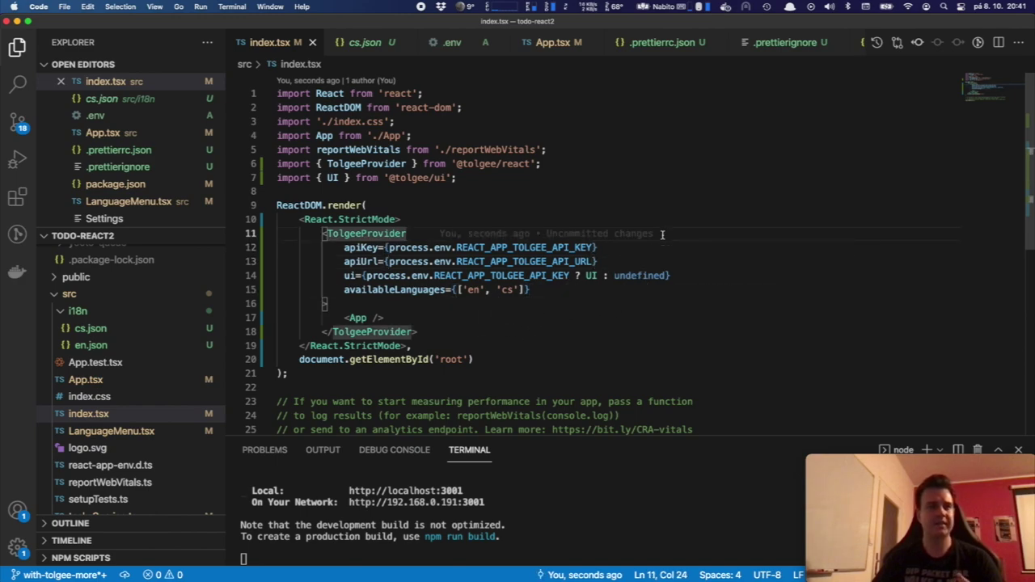
pyautogui.click(444, 320)
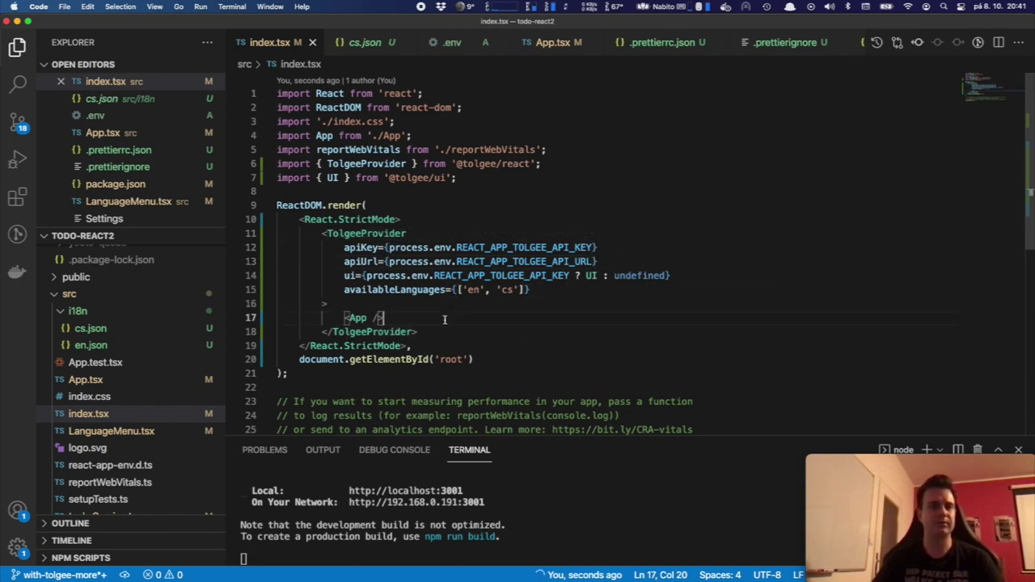
# Step: Go to the App component's definition and examine the T tags around my_app_headline and welcome_subheadline
pyautogui.keyDown('super'); pyautogui.click(356, 319); pyautogui.keyUp('super')
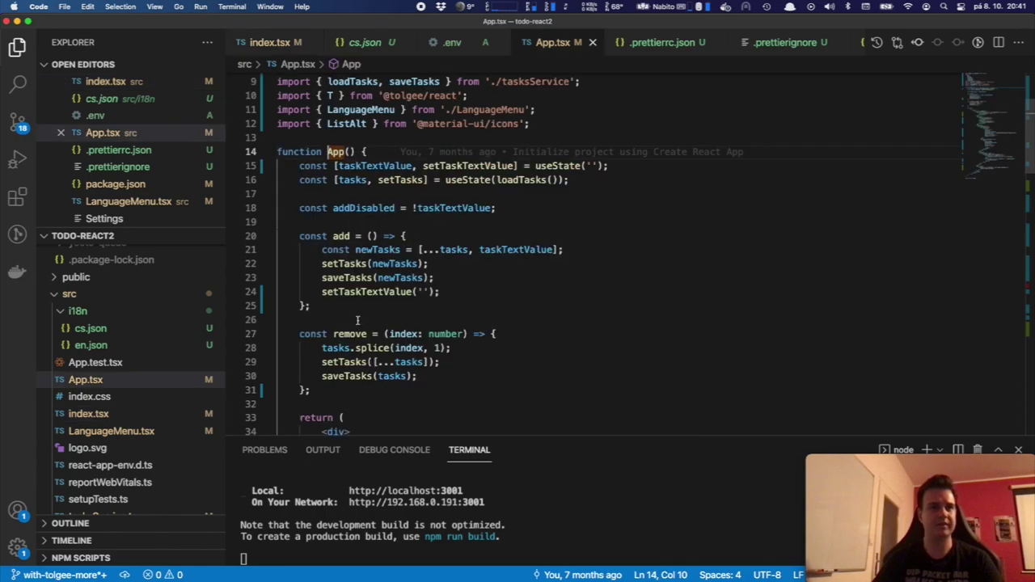
pyautogui.scroll(-10, 364, 308)
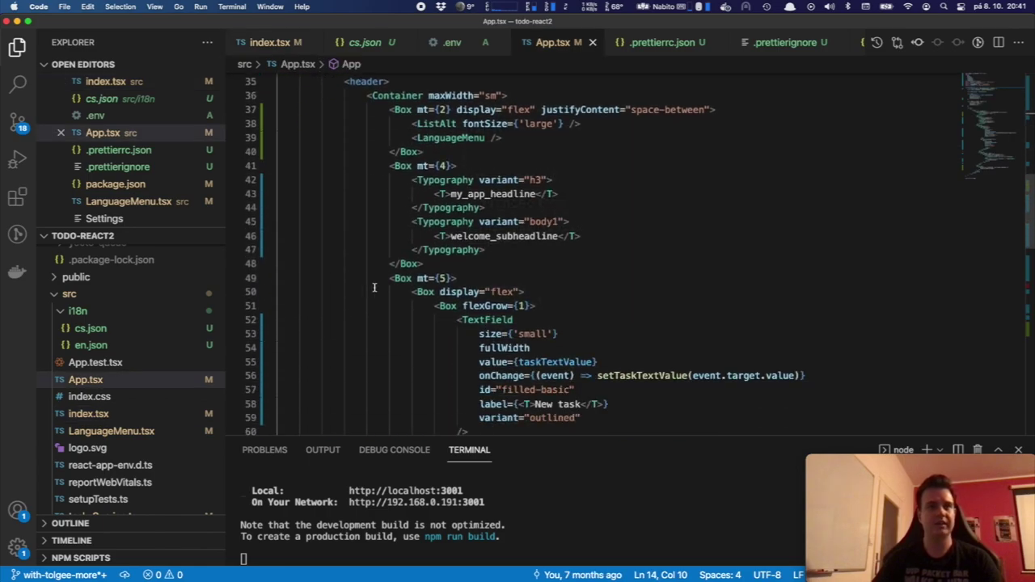
pyautogui.scroll(2, 374, 287)
pyautogui.click(433, 281)
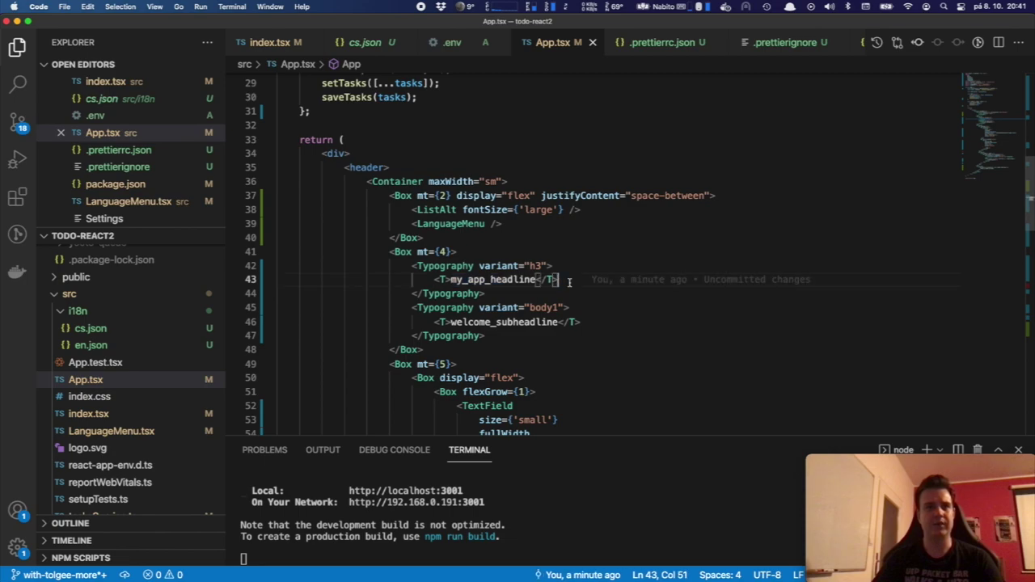
pyautogui.click(622, 321)
pyautogui.click(627, 304)
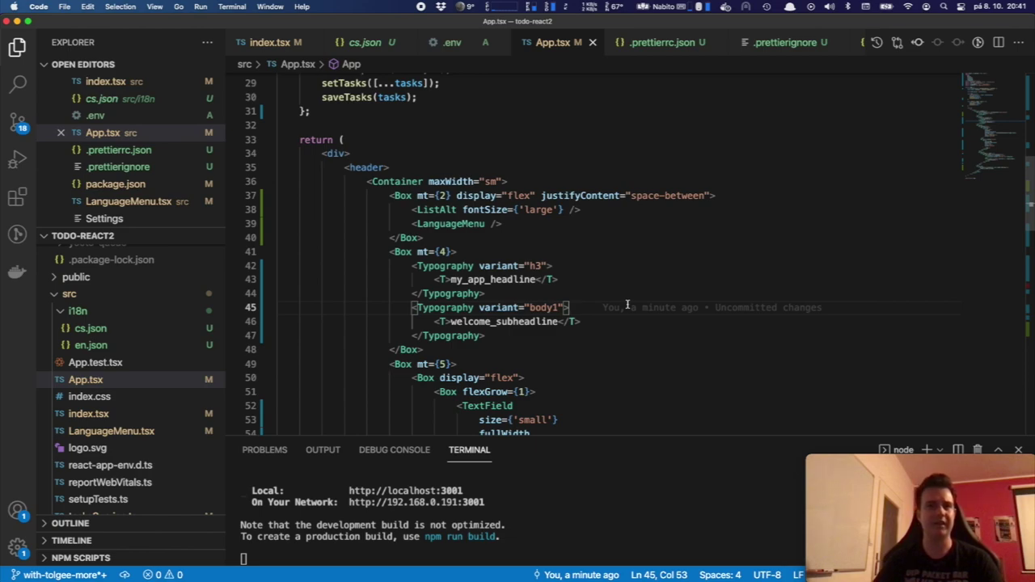
# Step: Duplicate the Typography block containing welcome_subheadline directly below itself in App.tsx
pyautogui.click(513, 334)
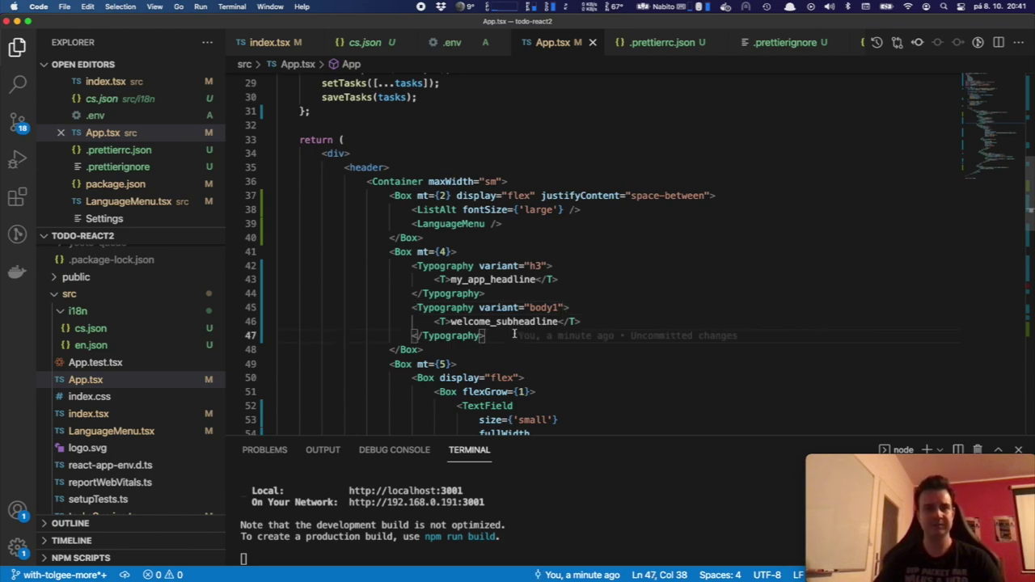
pyautogui.press('Return')
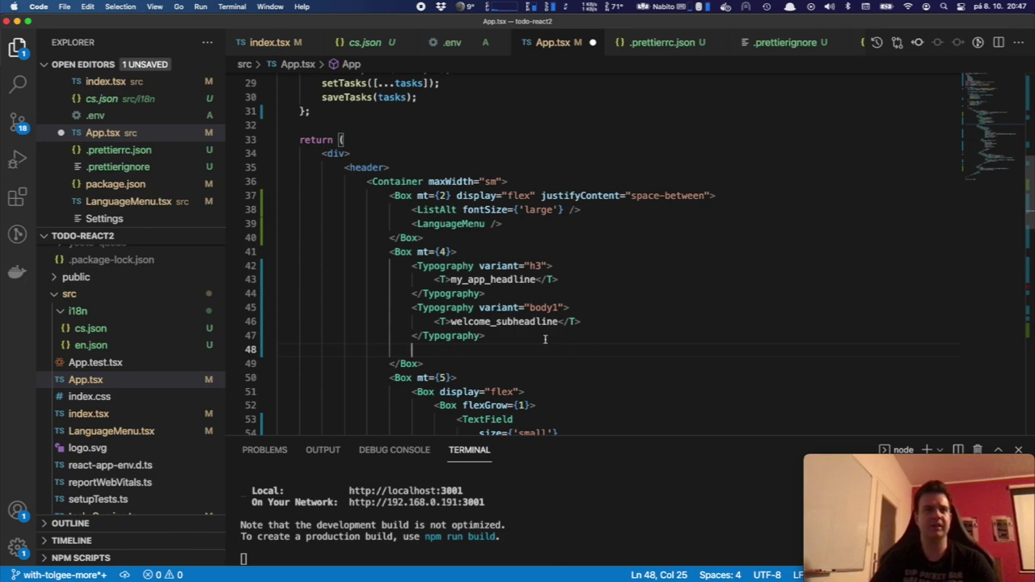
pyautogui.moveTo(547, 343); pyautogui.dragTo(238, 307)
pyautogui.press('super+c')
pyautogui.click(493, 349)
pyautogui.press('super+v')
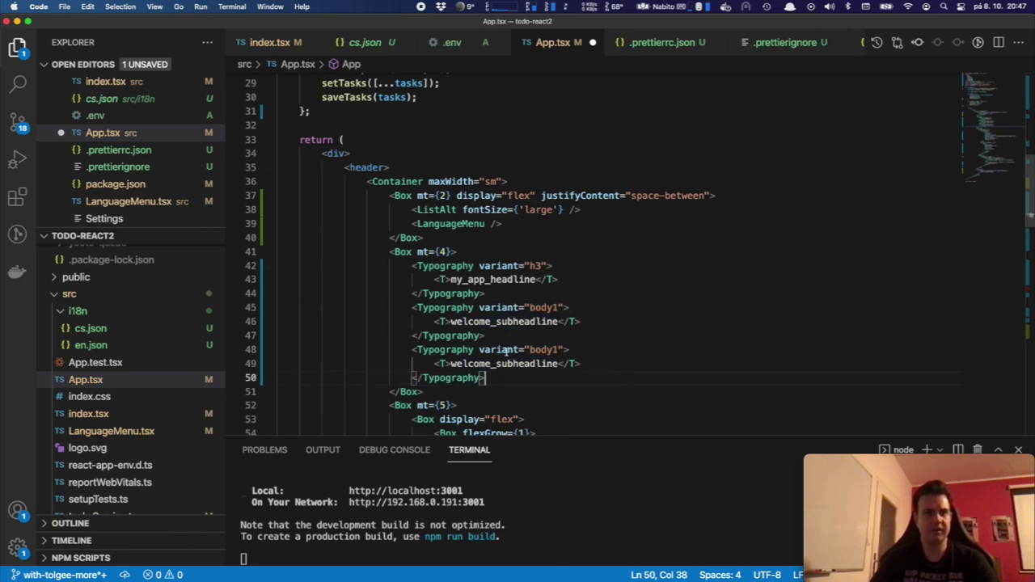
# Step: Replace the translation key in the duplicated Typography block with hello_people and save App.tsx
pyautogui.doubleClick(503, 363)
pyautogui.press('BackSpace')
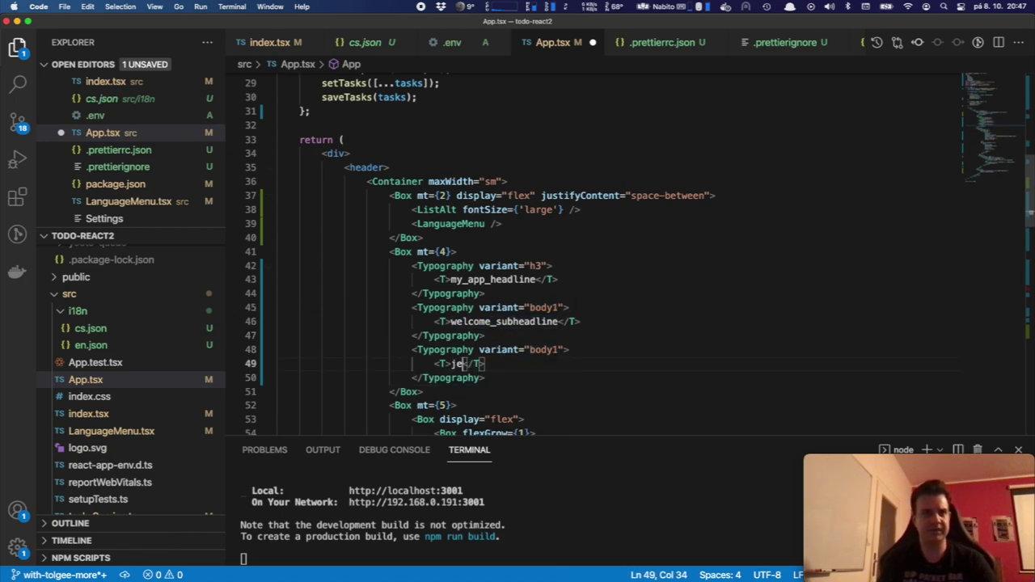
pyautogui.hotkey('ctrl', 'space')
pyautogui.press('Escape')
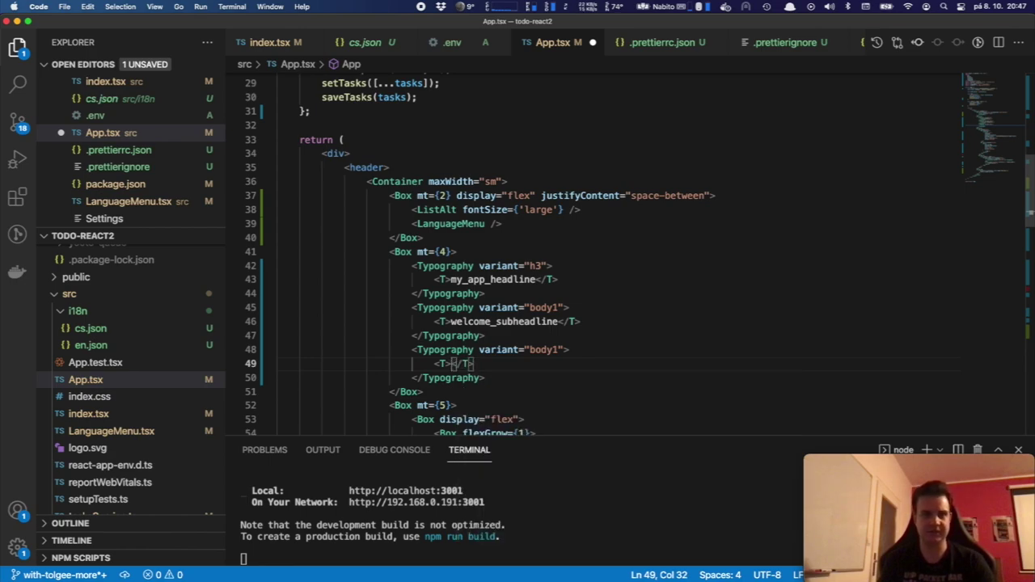
pyautogui.write('hel')
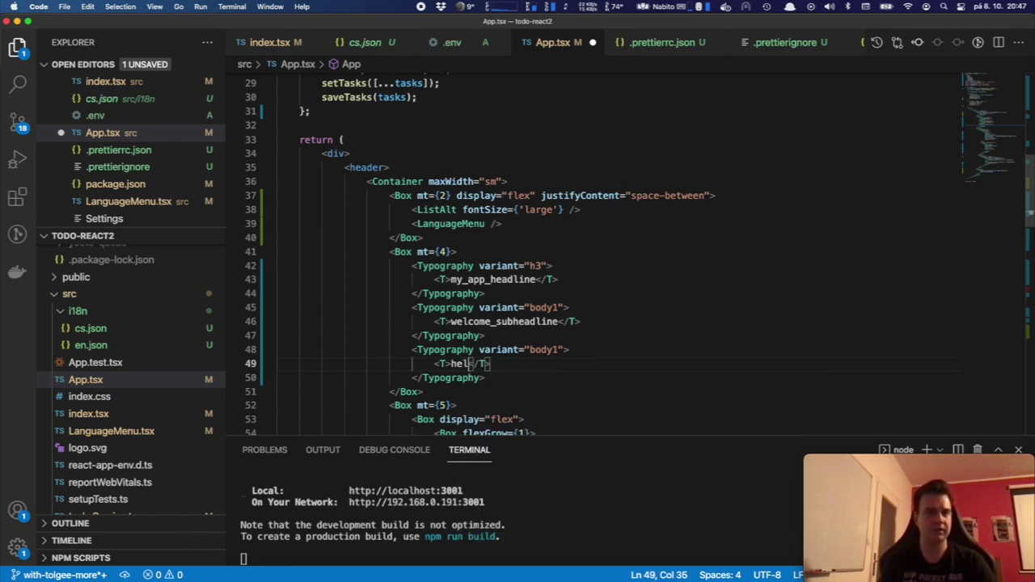
pyautogui.write('lo_people')
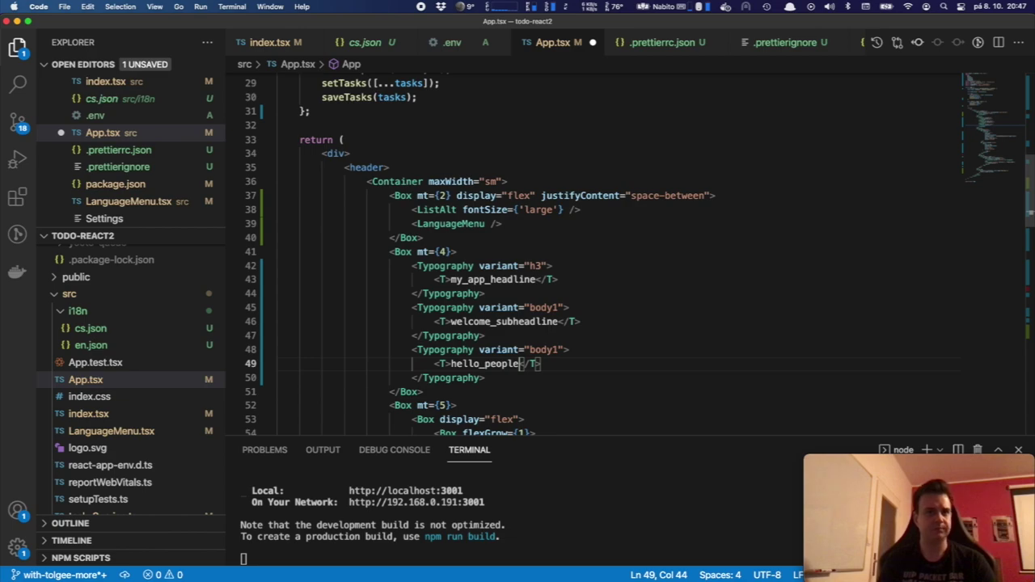
pyautogui.press('super+s')
pyautogui.press('Down')
pyautogui.press('Down')
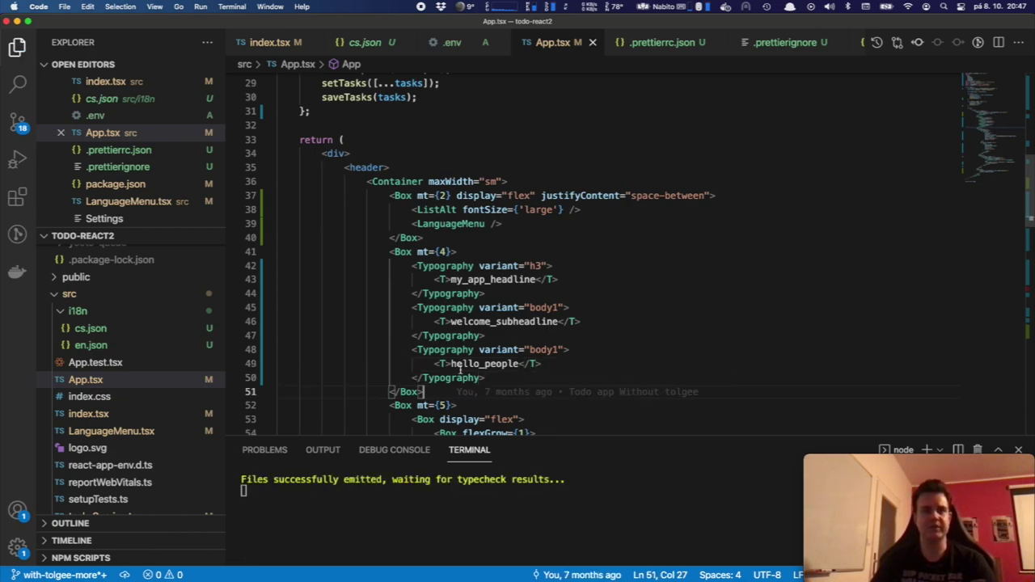
# Step: Switch to the React to-do app in Chrome and open the in-context translation dialog for hello_people
pyautogui.press('super+Tab')
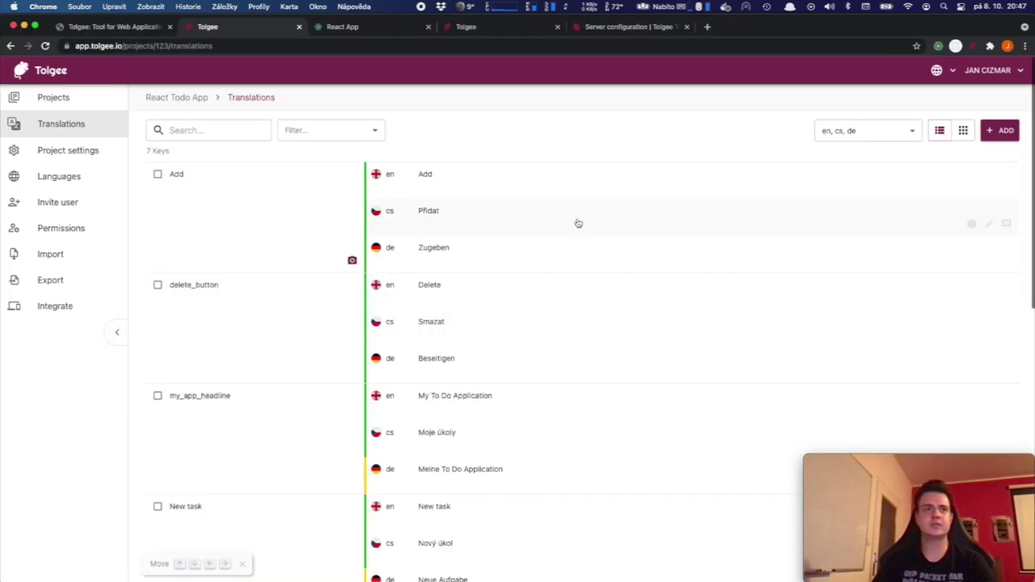
pyautogui.click(343, 30)
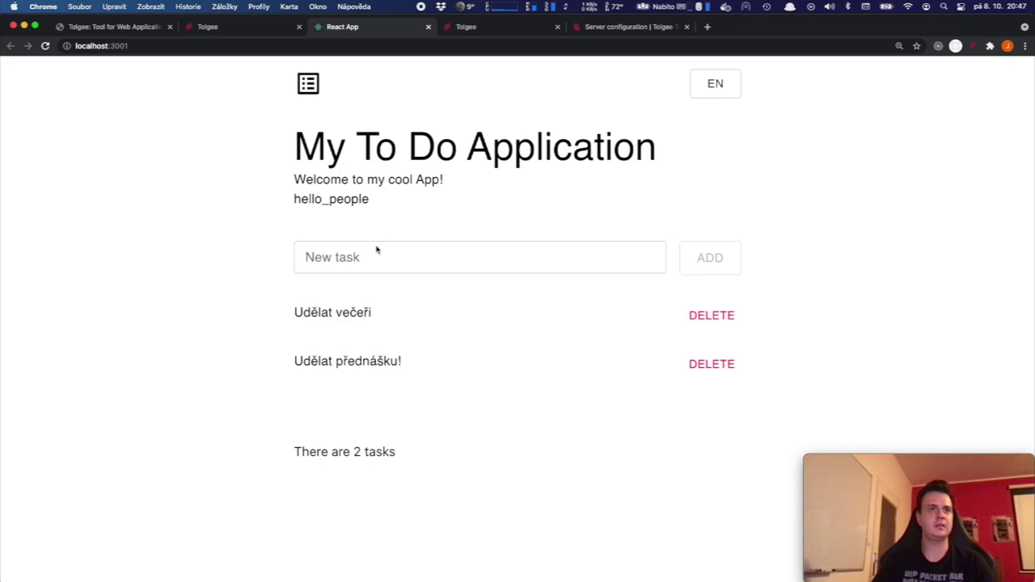
pyautogui.keyDown('alt'); pyautogui.click(308, 200); pyautogui.keyUp('alt')
# Step: Create the hello_people key with the Czech translation "Ahoj lidi!" and the English translation "Hello people!"
pyautogui.click(365, 334)
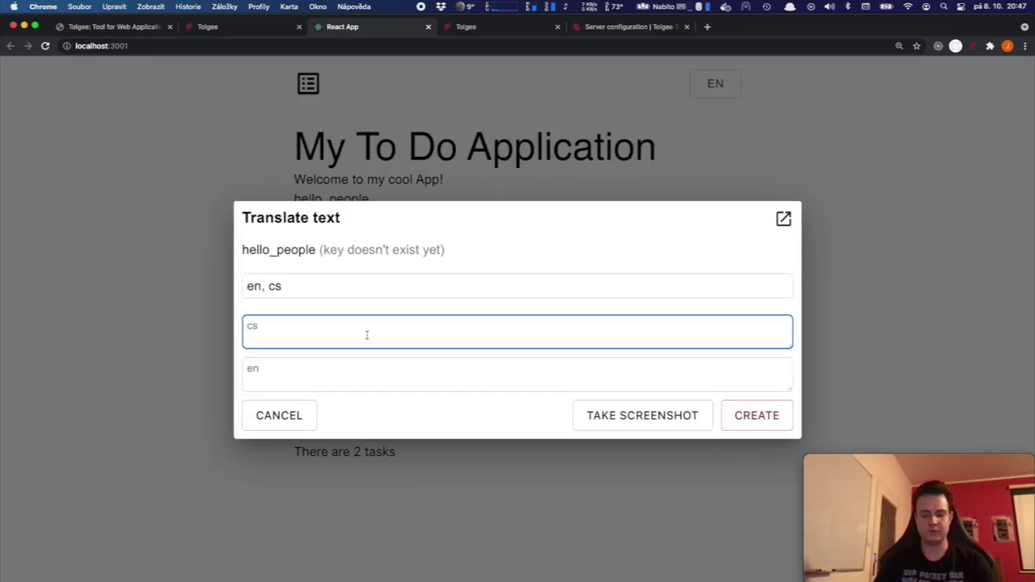
pyautogui.write('Ahoj lidi!')
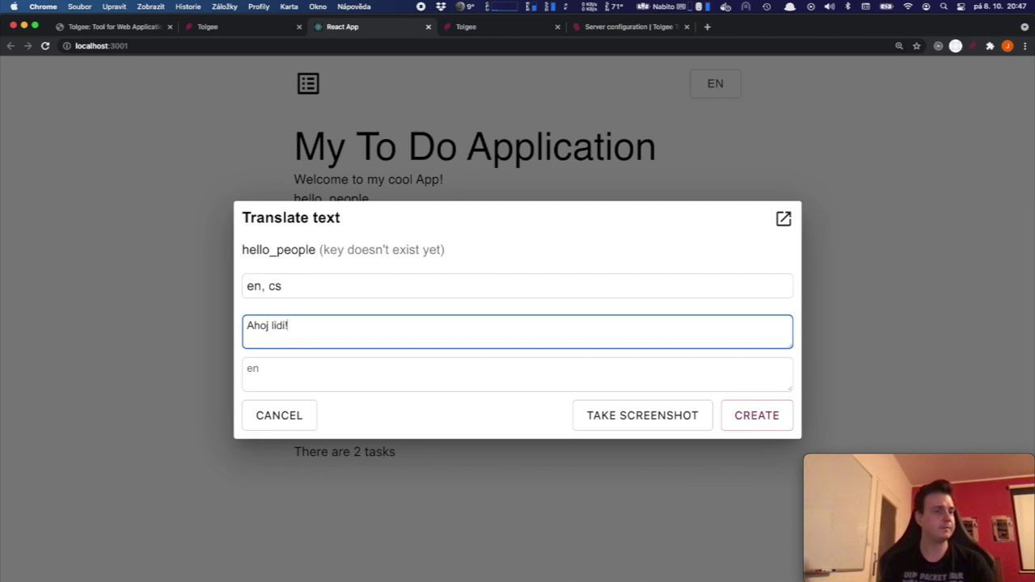
pyautogui.press('Tab')
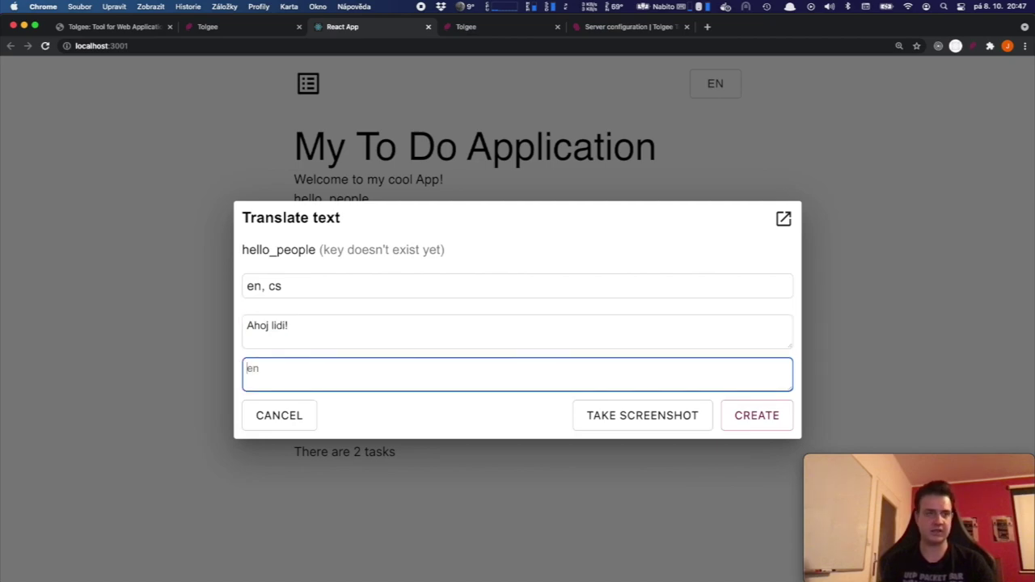
pyautogui.write('Hello people!')
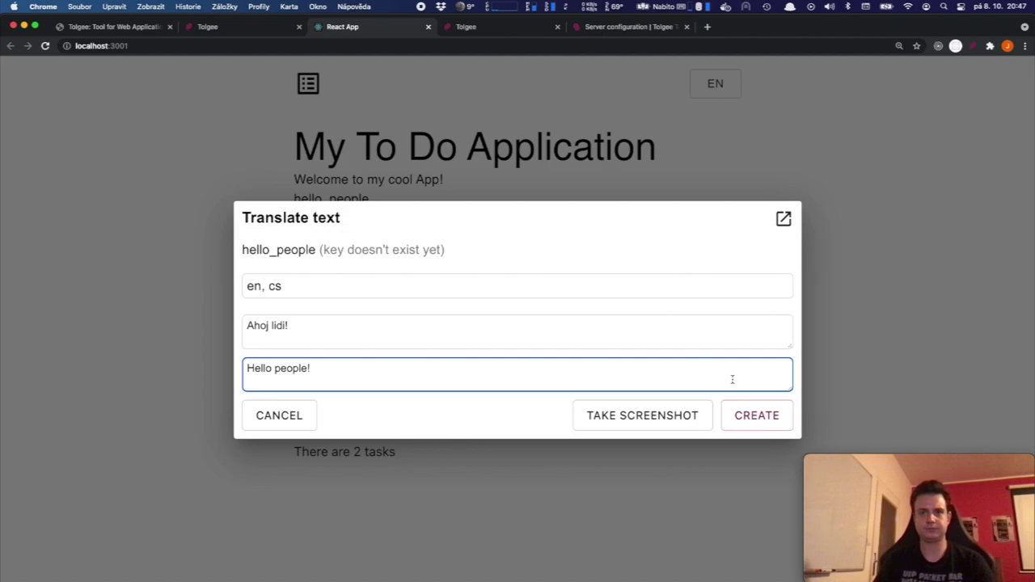
pyautogui.click(753, 411)
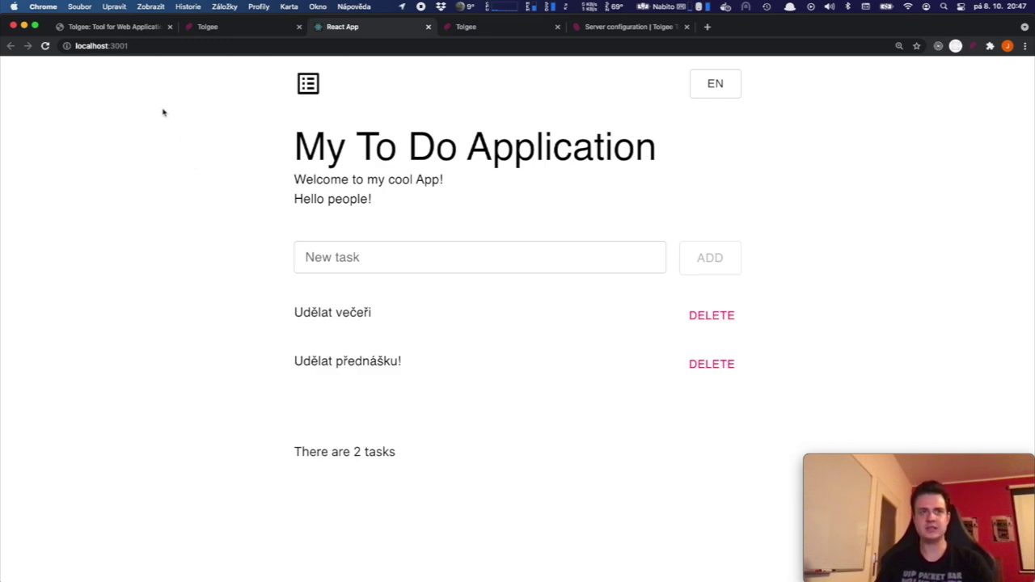
# Step: Return to the presentation and advance it to the "ICU Message Format" slide
pyautogui.click(117, 29)
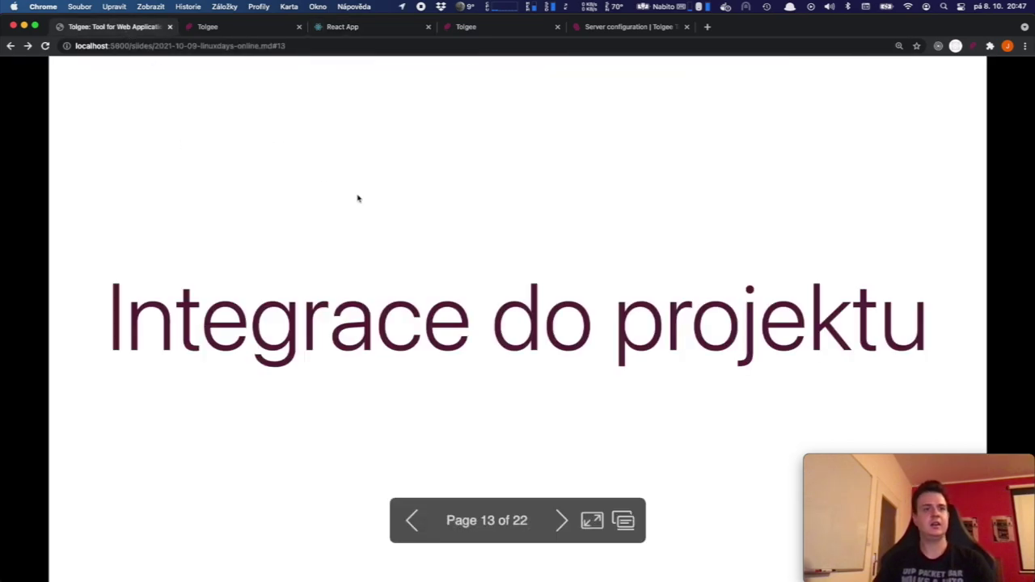
pyautogui.press('Right')
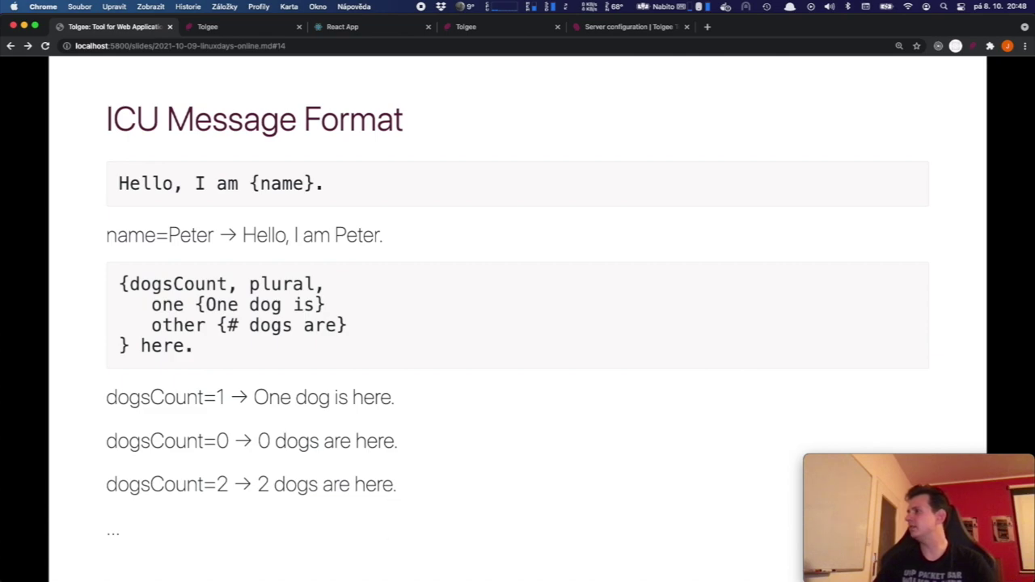
# Step: Switch to Visual Studio Code, replace the hello_people key with people_count in App.tsx and save the file
pyautogui.press('super+Tab')
pyautogui.doubleClick(486, 364)
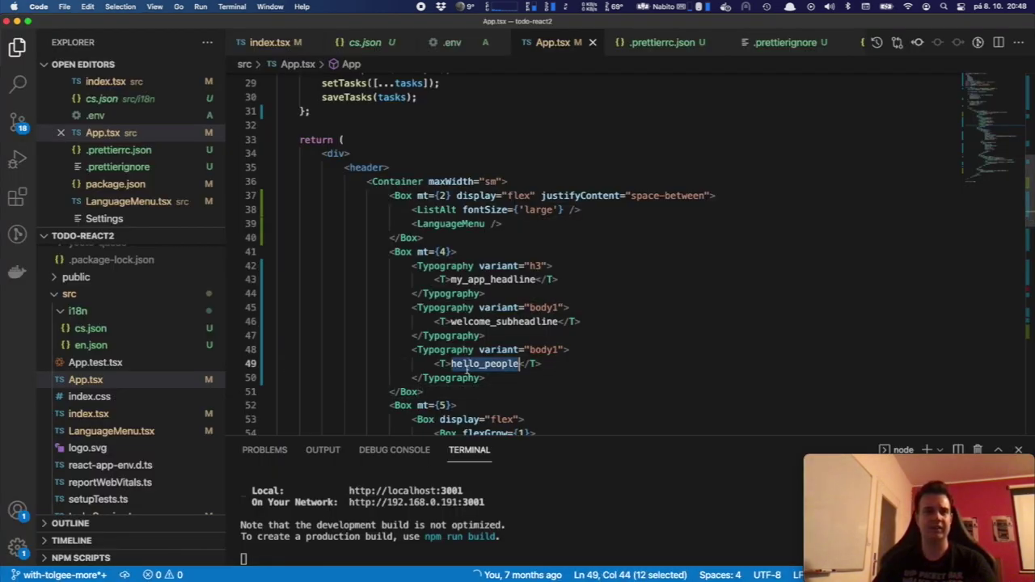
pyautogui.moveTo(668, 370)
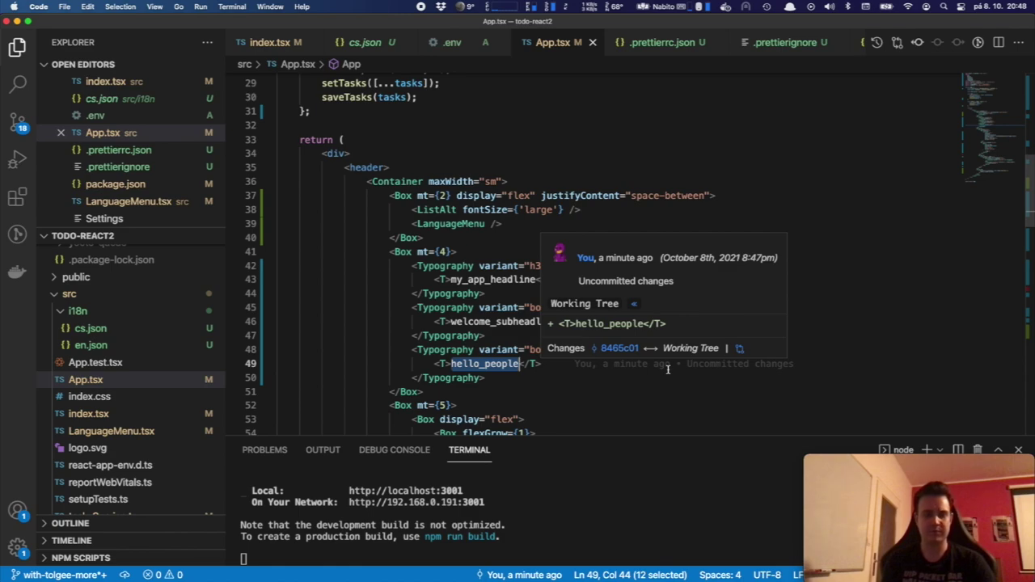
pyautogui.write('he')
pyautogui.press('BackSpace')
pyautogui.press('BackSpace')
pyautogui.write('people_coun')
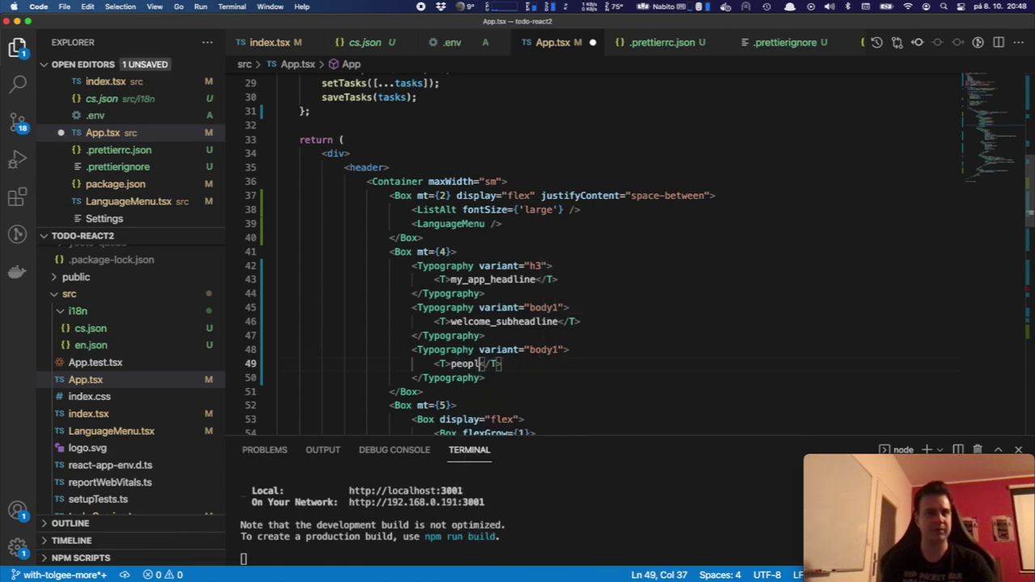
pyautogui.write('t')
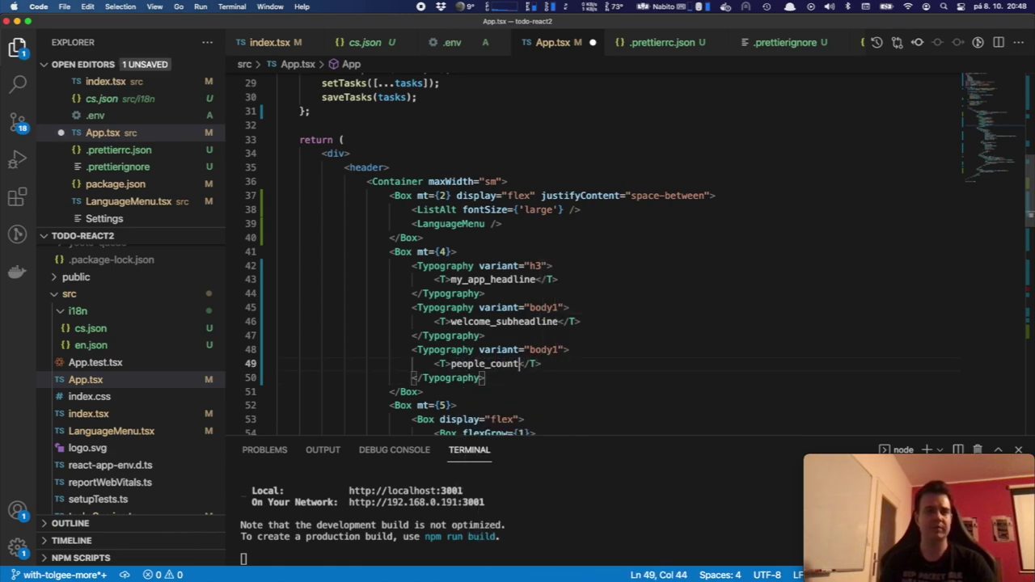
pyautogui.hotkey('ctrl', 's')
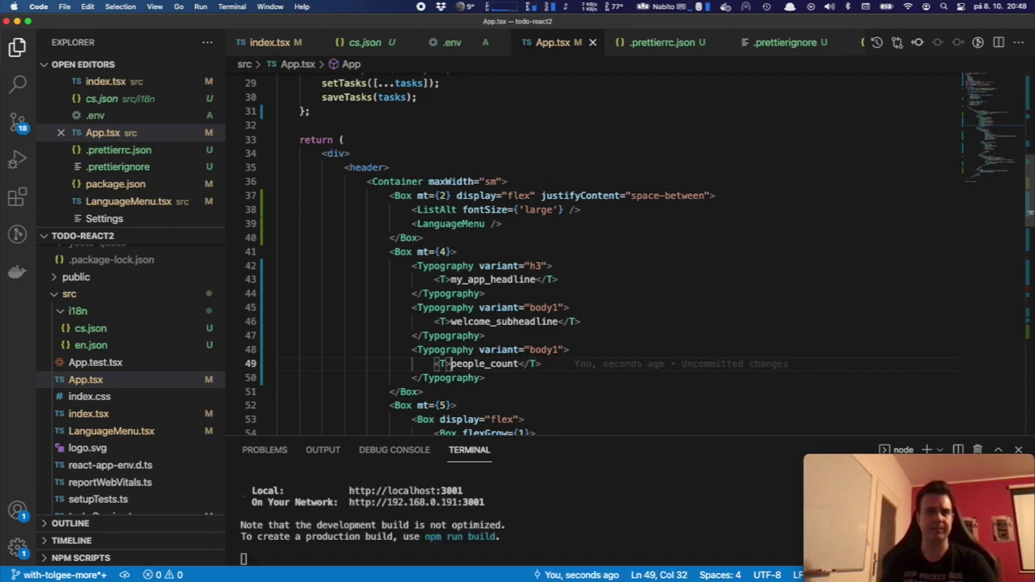
# Step: Add a parameters attribute holding an empty object to the T tag around people_count
pyautogui.click(445, 364)
pyautogui.write('paramet')
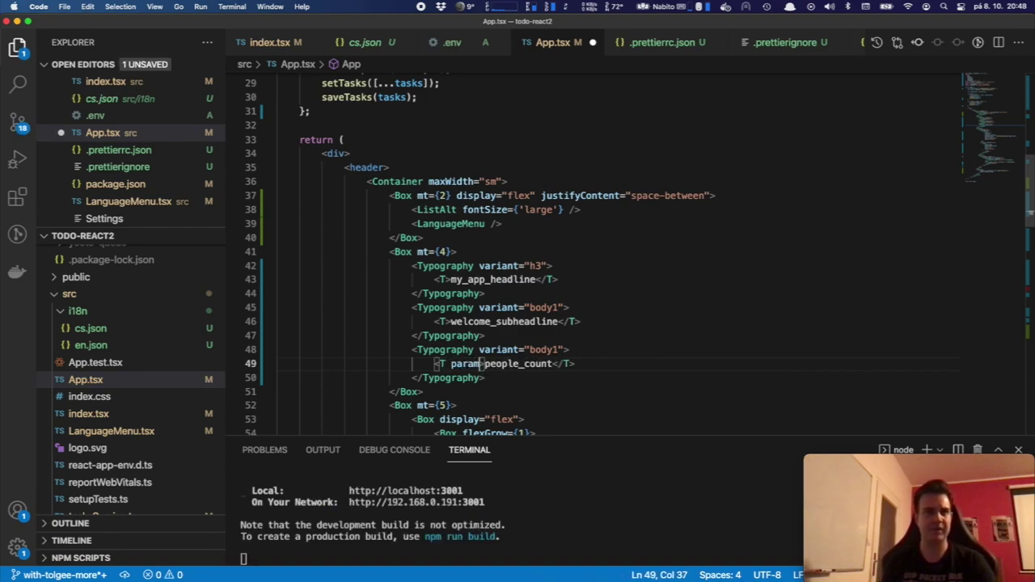
pyautogui.write('r={')
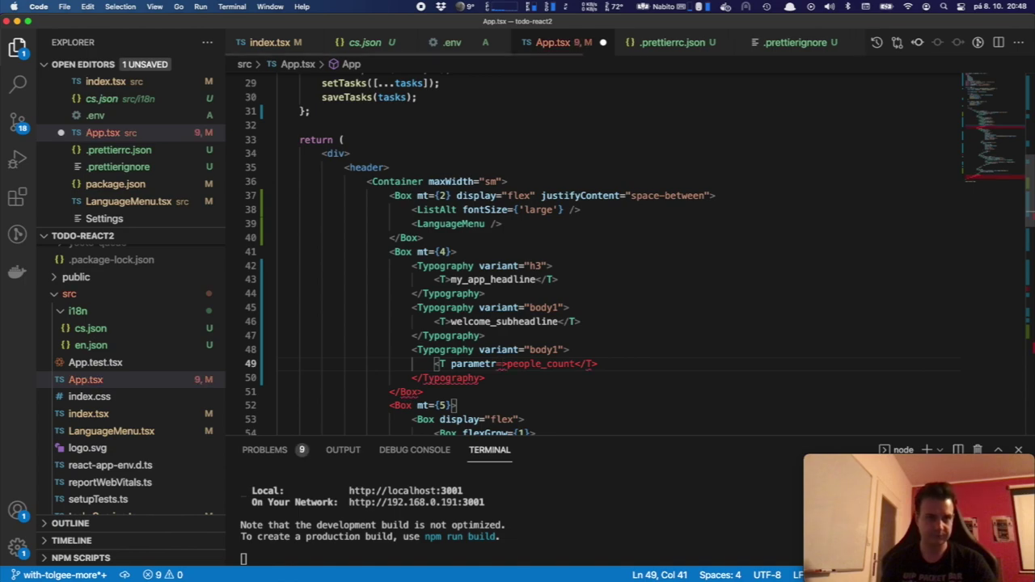
pyautogui.write('{')
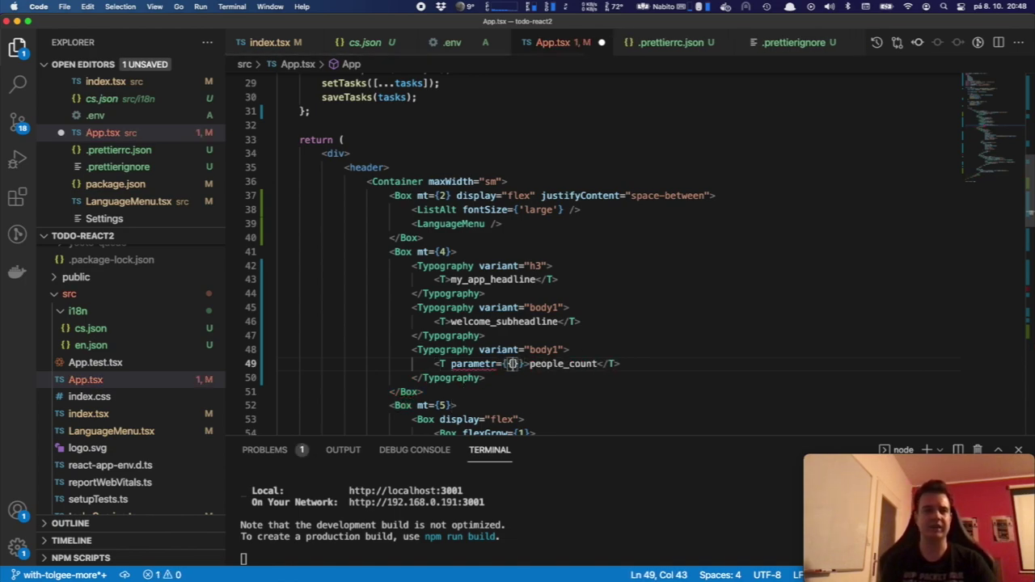
pyautogui.press('Left')
pyautogui.press('Left')
pyautogui.press('Left')
pyautogui.press('BackSpace')
pyautogui.write('e')
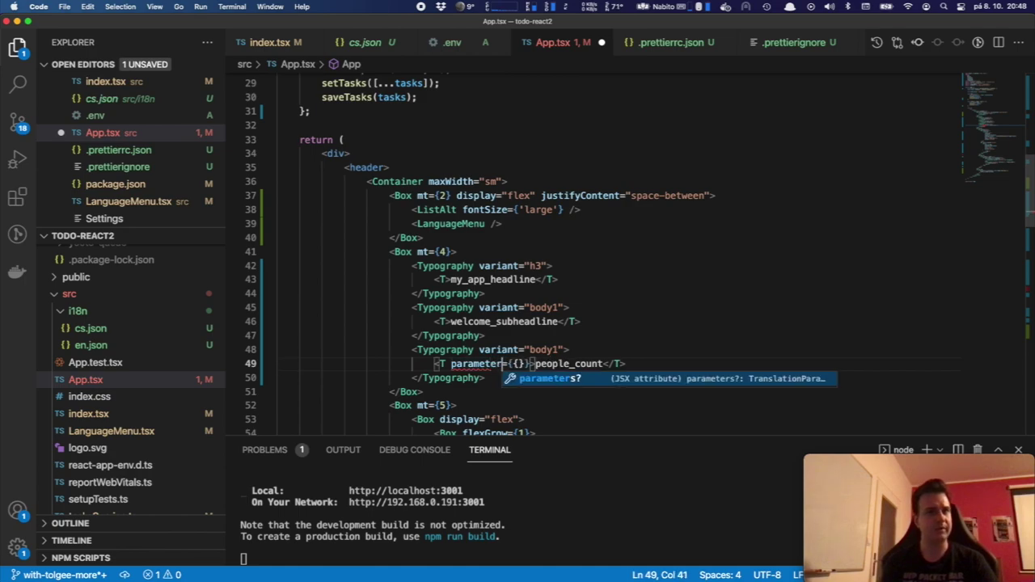
pyautogui.press('Tab')
pyautogui.press('Right')
pyautogui.press('Right')
pyautogui.press('Right')
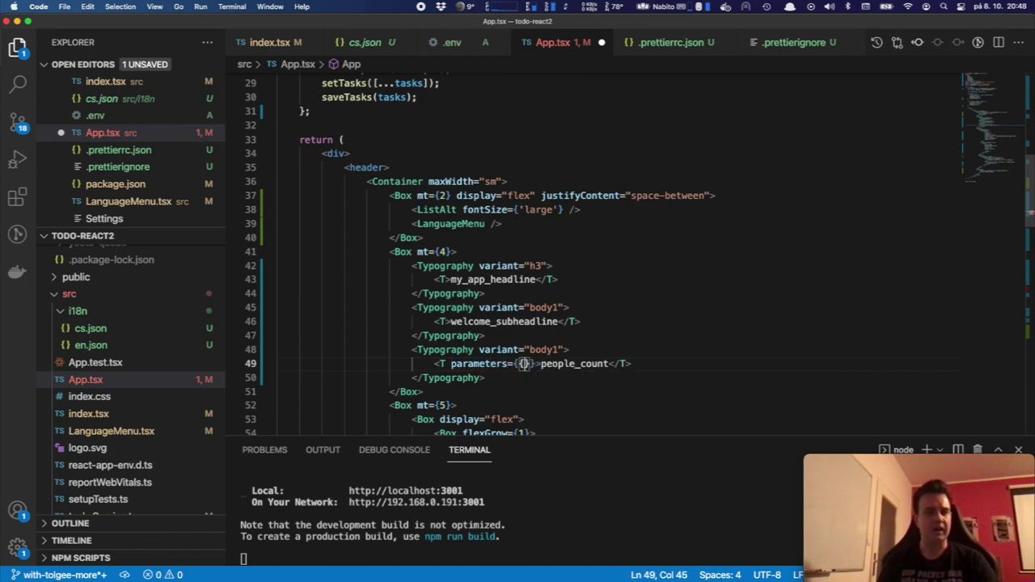
# Step: Fill the parameters object of the people_count T tag with count: "5" and save App.tsx
pyautogui.write('{peopel')
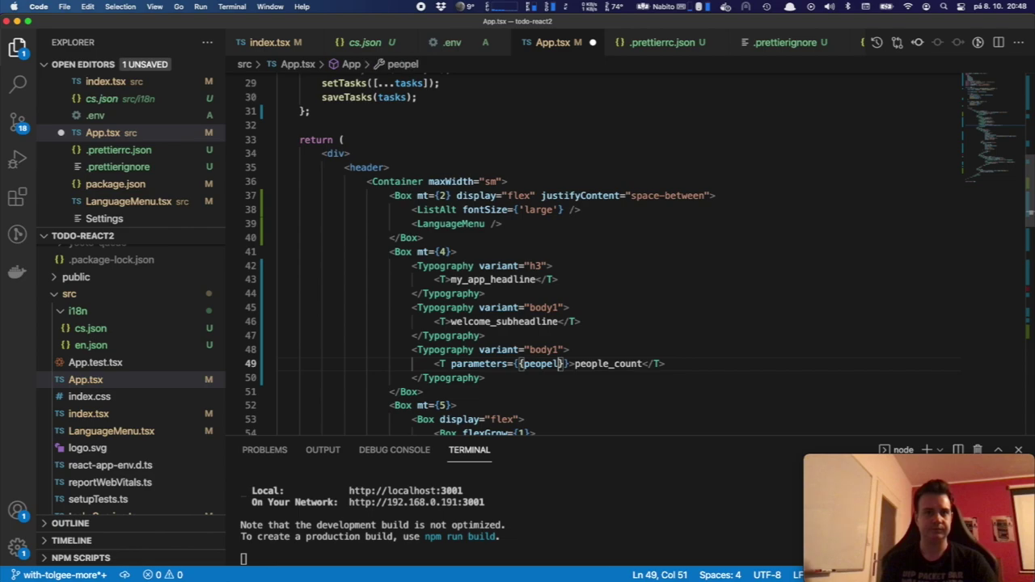
pyautogui.press('BackSpace')
pyautogui.press('BackSpace')
pyautogui.press('BackSpace')
pyautogui.press('BackSpace')
pyautogui.press('BackSpace')
pyautogui.press('BackSpace')
pyautogui.write('cout')
pyautogui.press('BackSpace')
pyautogui.press('BackSpace')
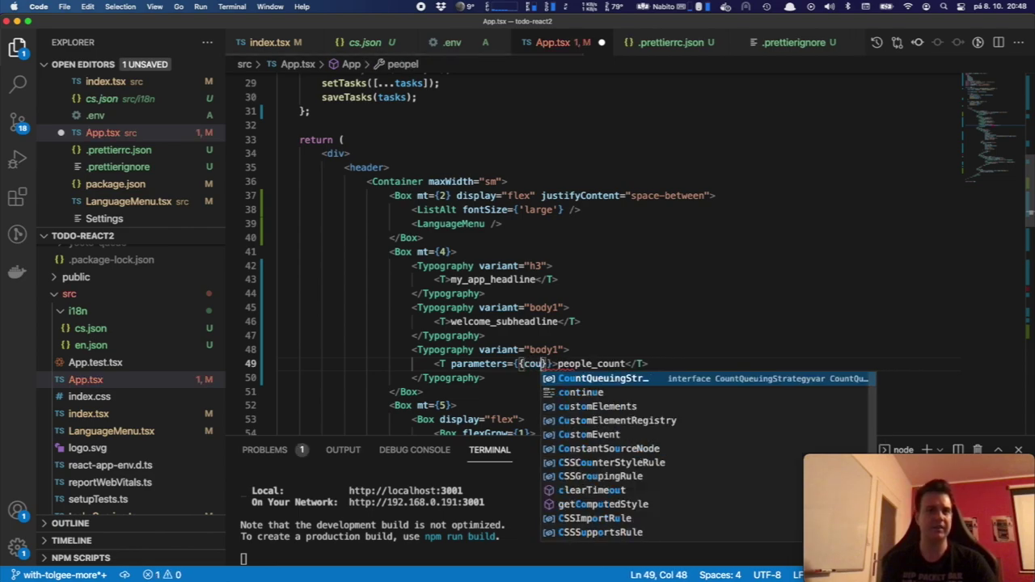
pyautogui.write('nt:')
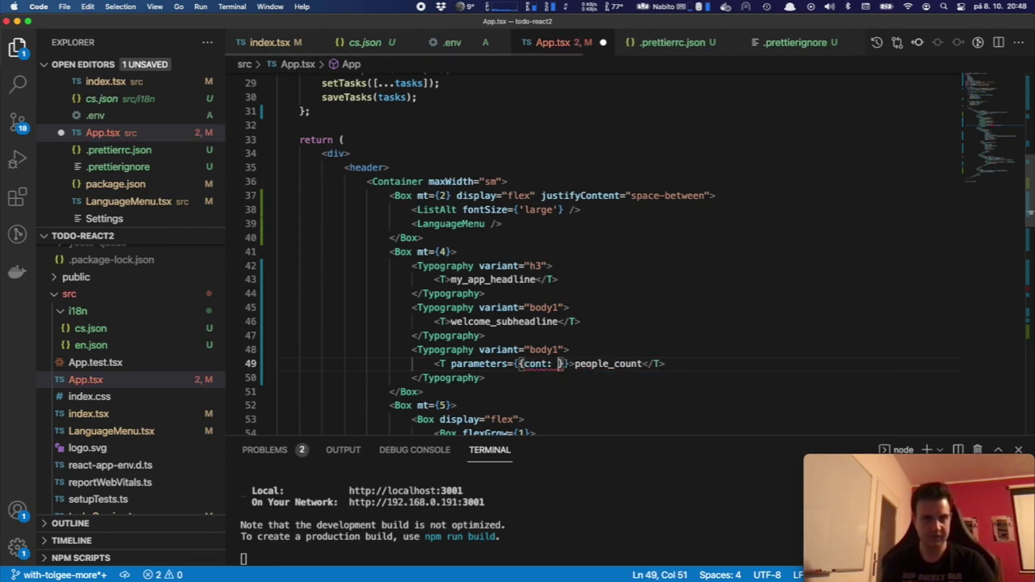
pyautogui.press('BackSpace')
pyautogui.press('BackSpace')
pyautogui.press('BackSpace')
pyautogui.press('BackSpace')
pyautogui.write('u')
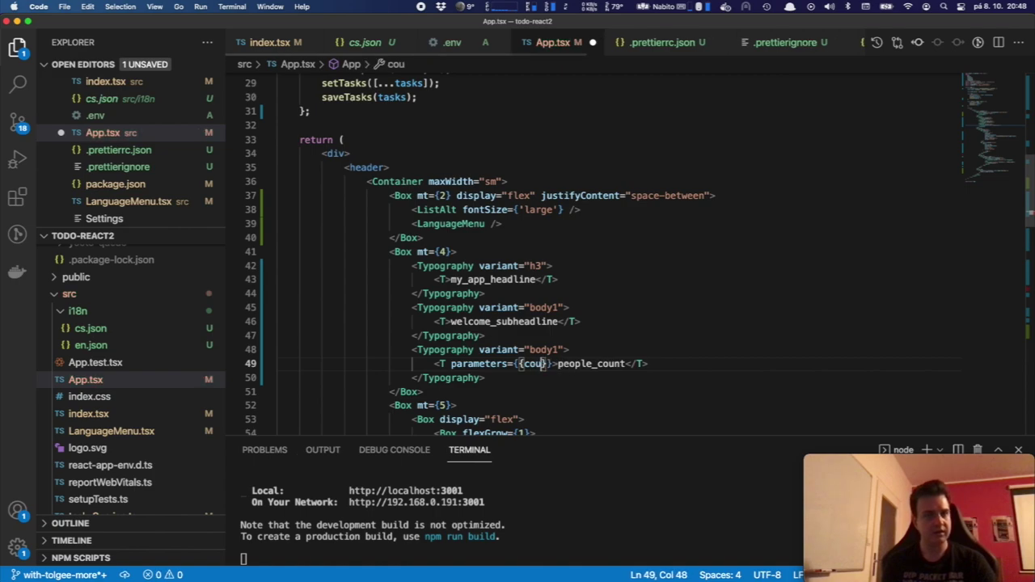
pyautogui.write('nt: ')
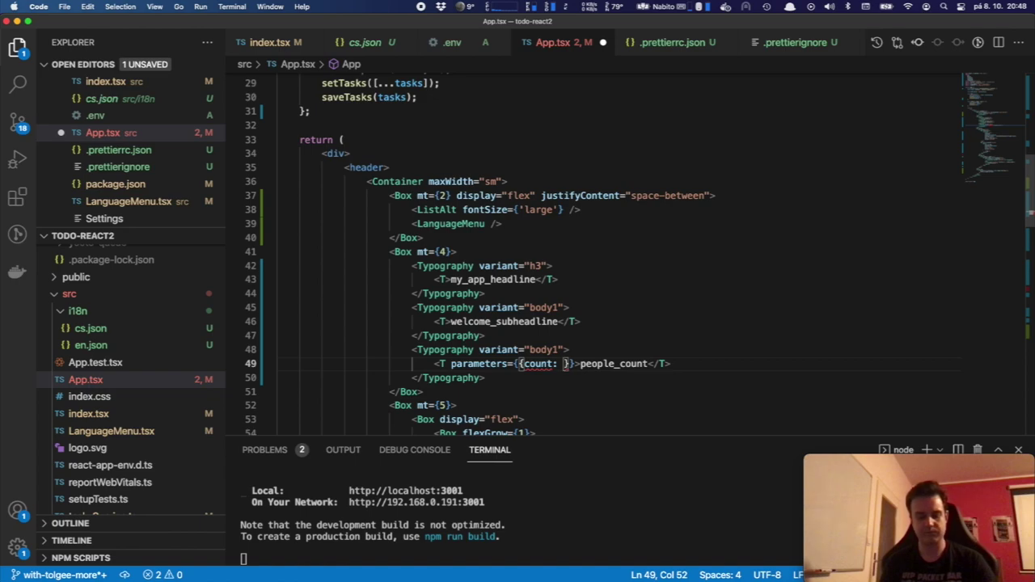
pyautogui.write('"5')
pyautogui.press('super+s')
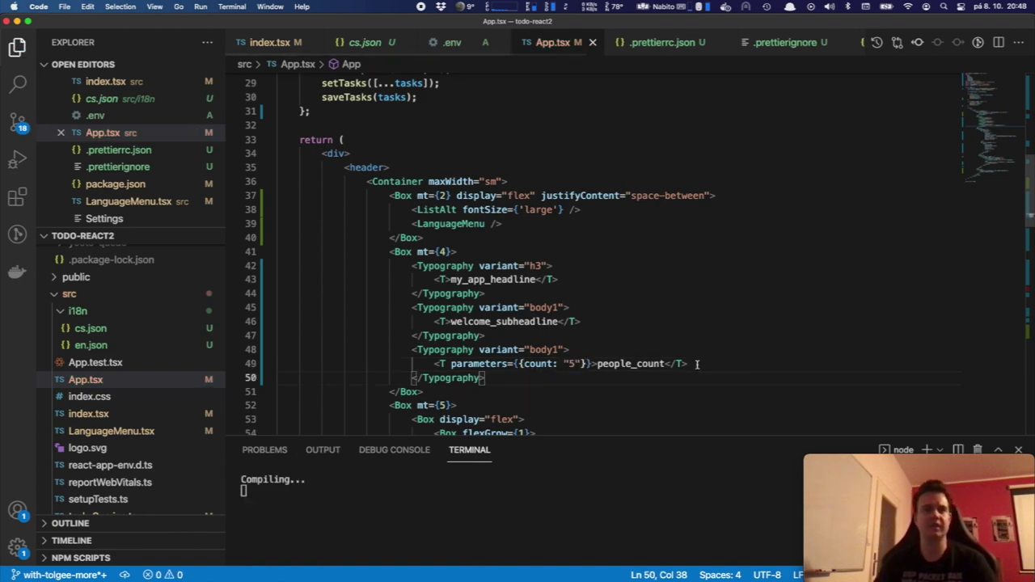
pyautogui.click(704, 364)
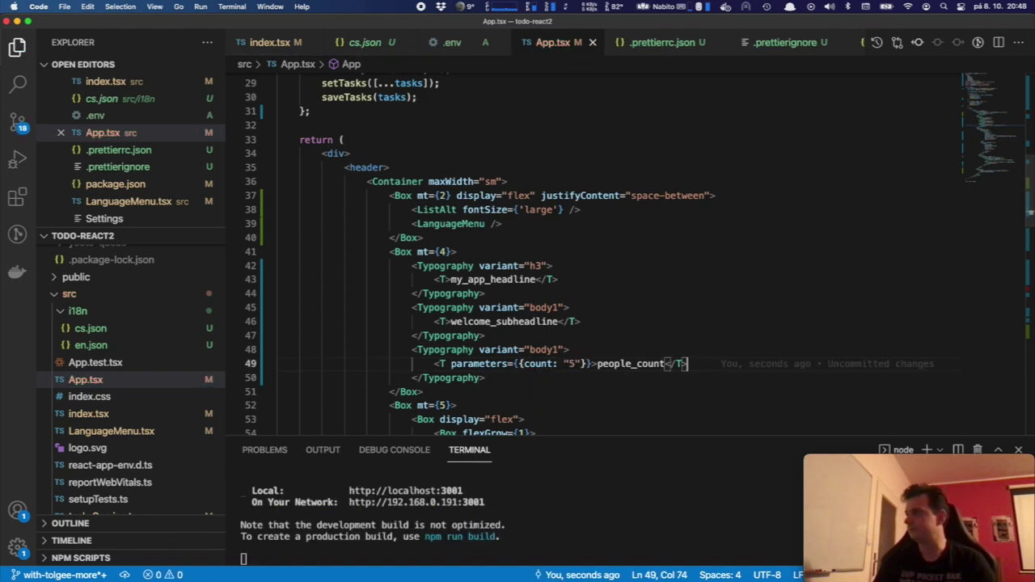
# Step: Switch to Chrome and reload the React to-do app to check how the people_count text renders
pyautogui.press('super+Tab')
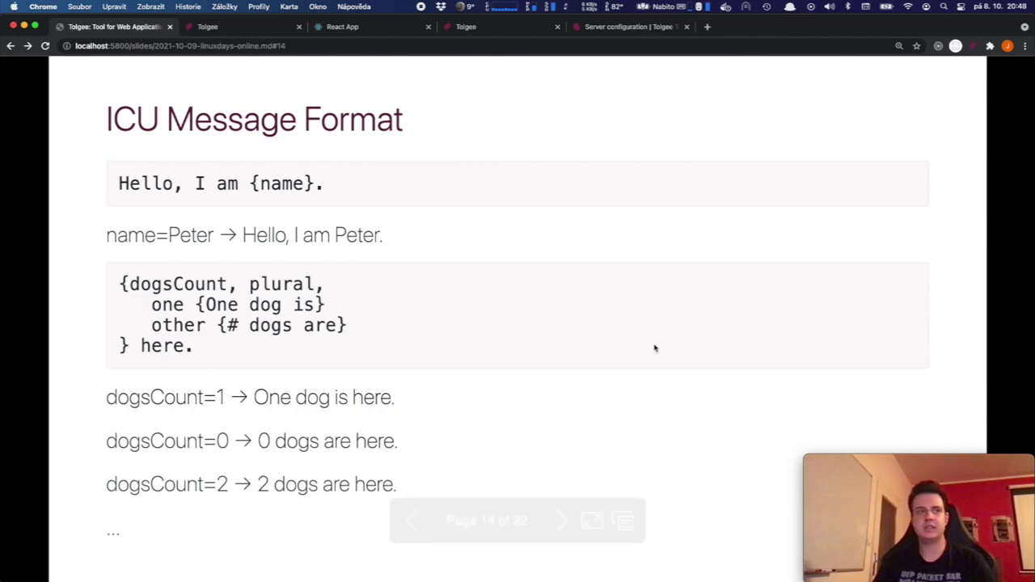
pyautogui.click(513, 31)
pyautogui.click(206, 31)
pyautogui.click(374, 31)
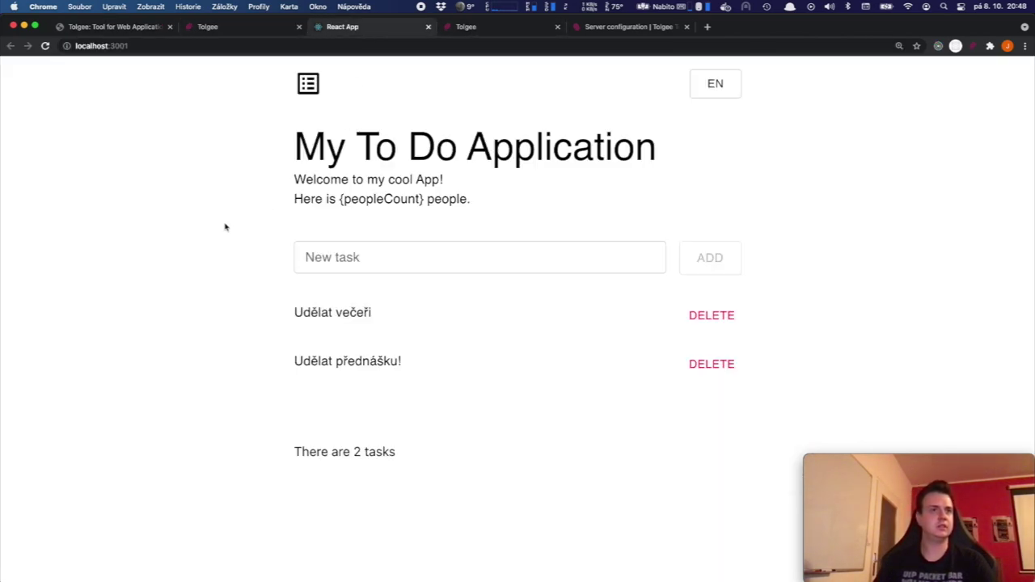
pyautogui.press('super+r')
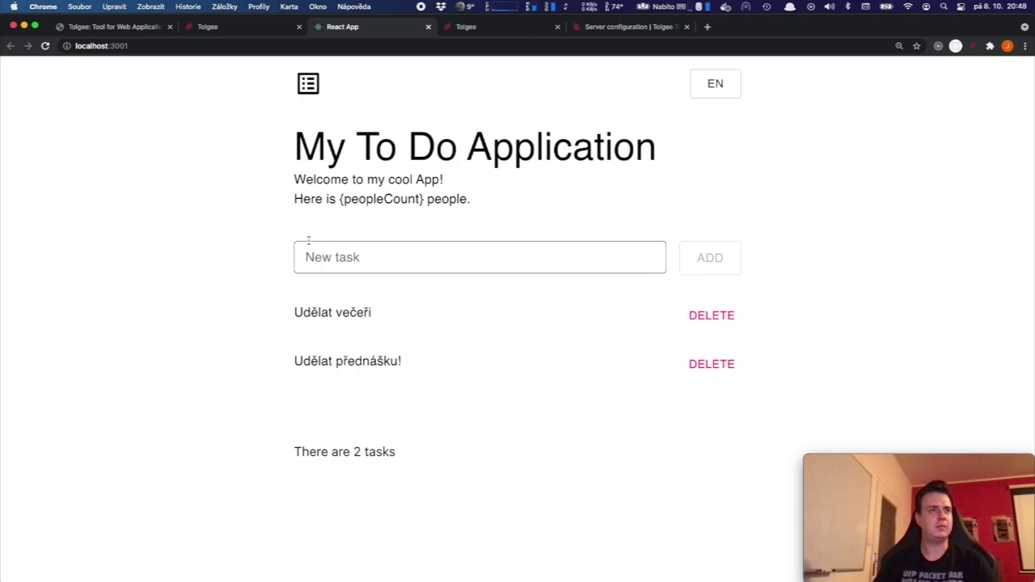
pyautogui.click(203, 31)
pyautogui.click(341, 30)
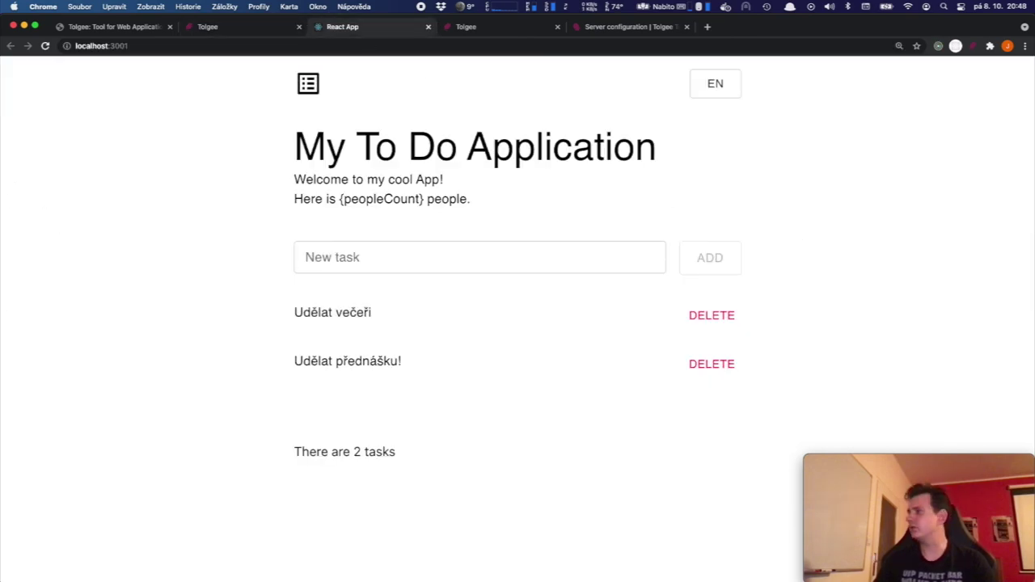
# Step: Switch to Visual Studio Code, change the people_count key in App.tsx to people_count_2 and save the file
pyautogui.press('super+Tab')
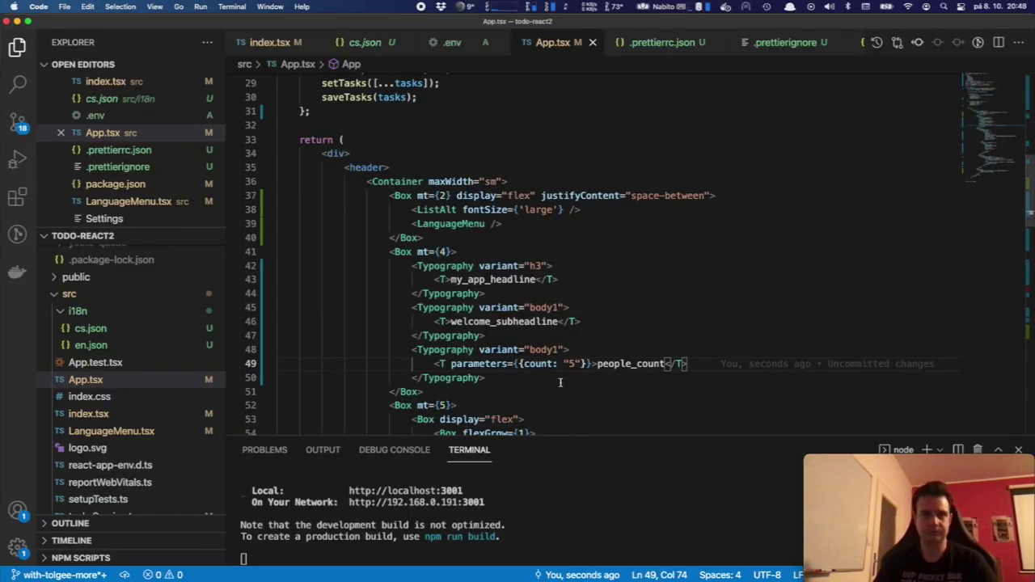
pyautogui.click(666, 364)
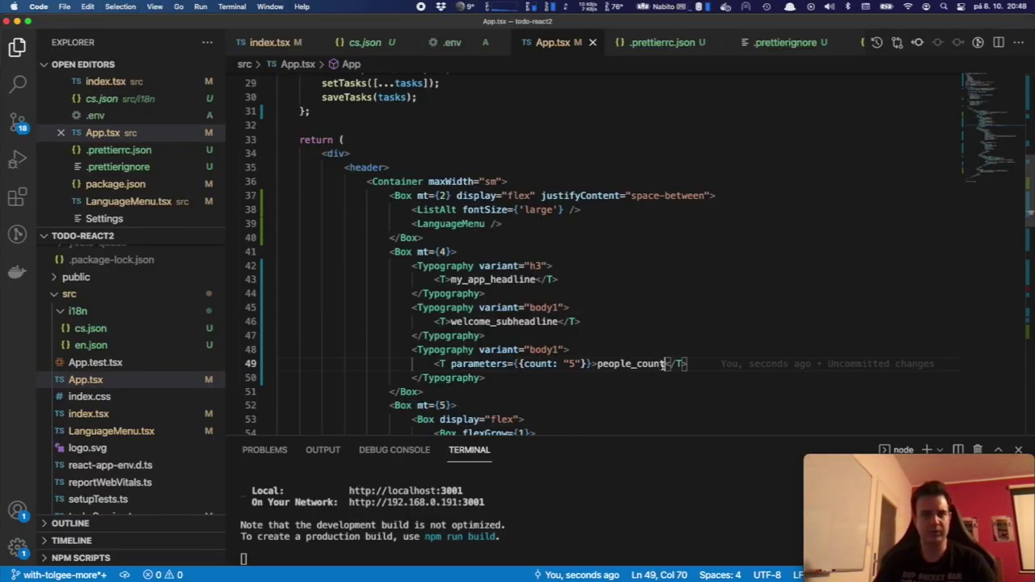
pyautogui.write('_')
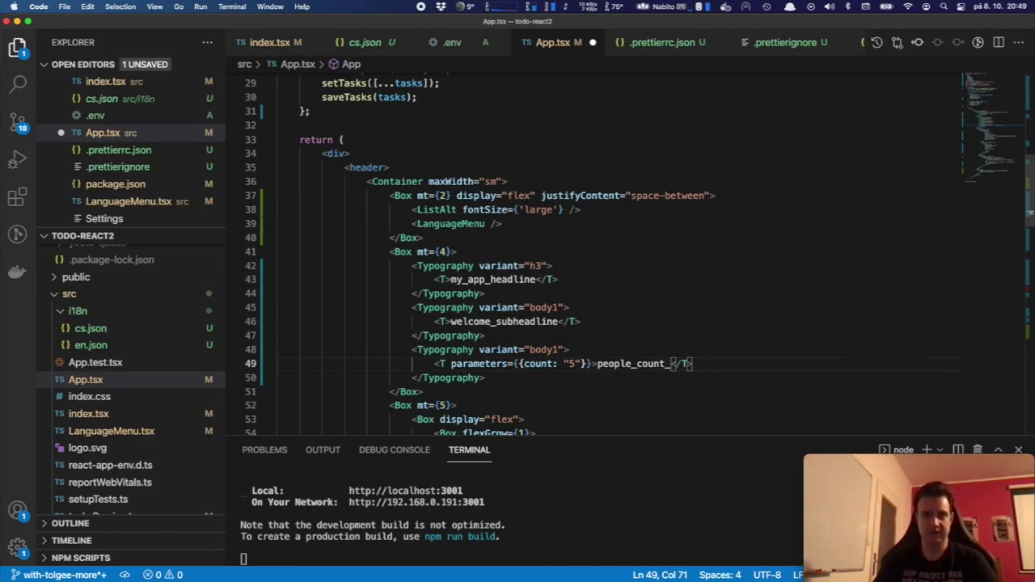
pyautogui.write('2')
pyautogui.press('super+s')
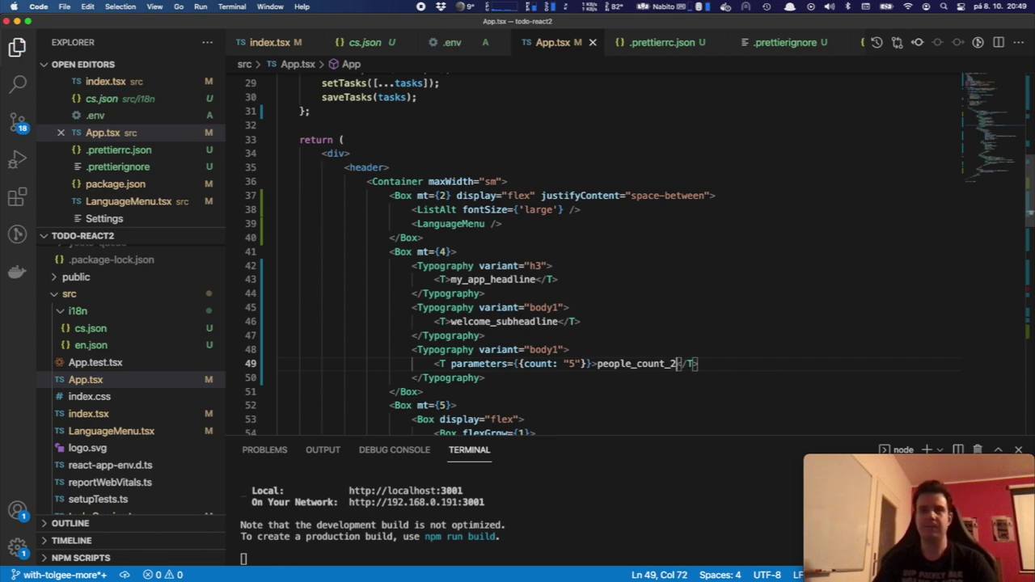
# Step: Switch to Chrome, open in-context translation of people_count_2 in the to-do app and enter the Czech text "Je tu {count} lidí."
pyautogui.press('super+Tab')
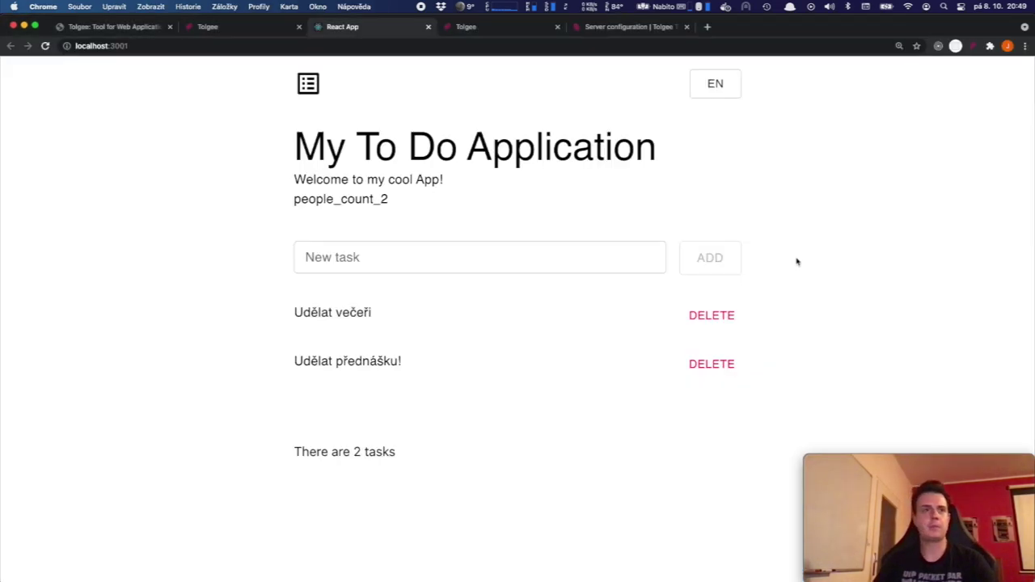
pyautogui.keyDown('alt'); pyautogui.click(364, 200); pyautogui.keyUp('alt')
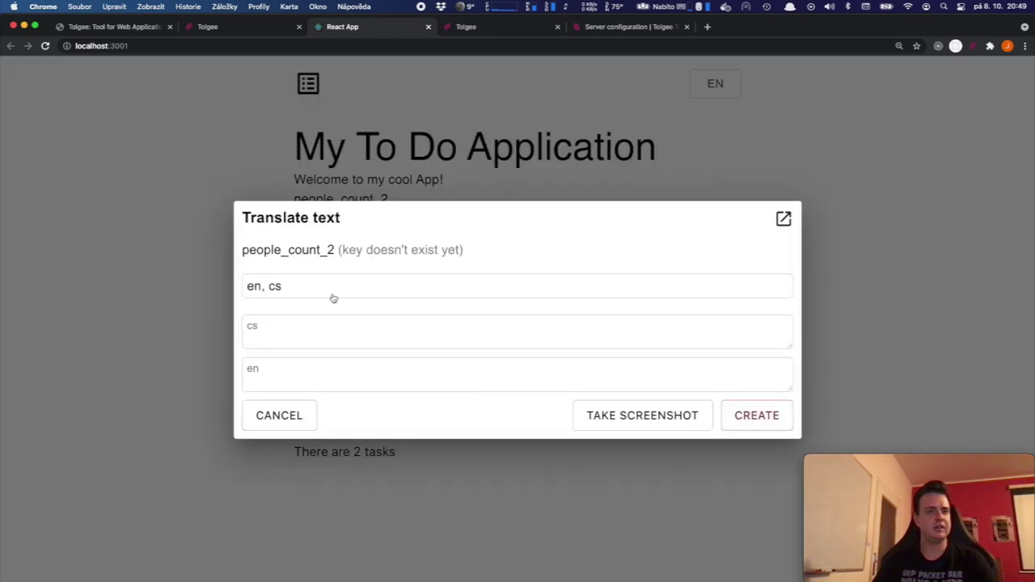
pyautogui.click(380, 332)
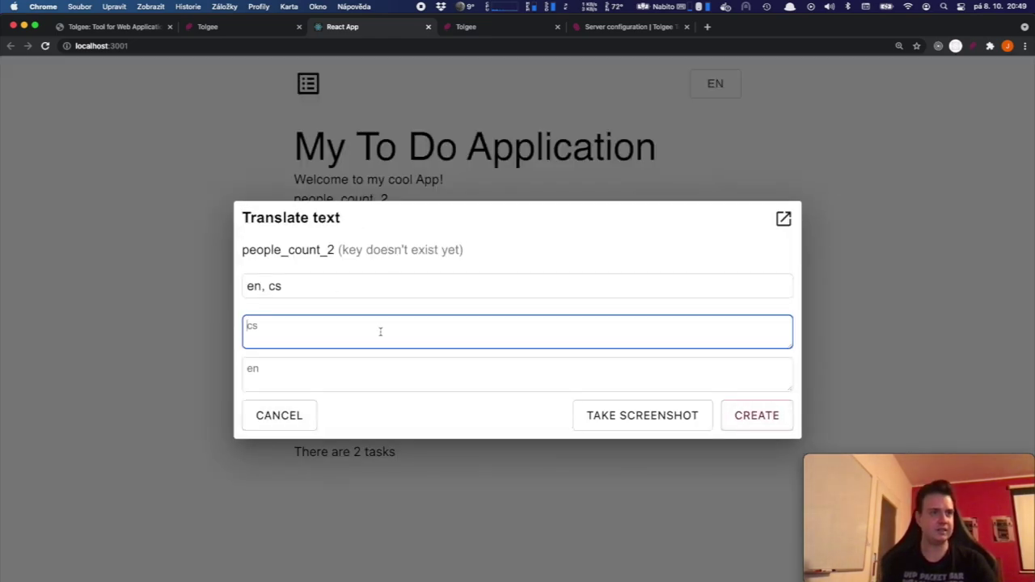
pyautogui.write('Je ')
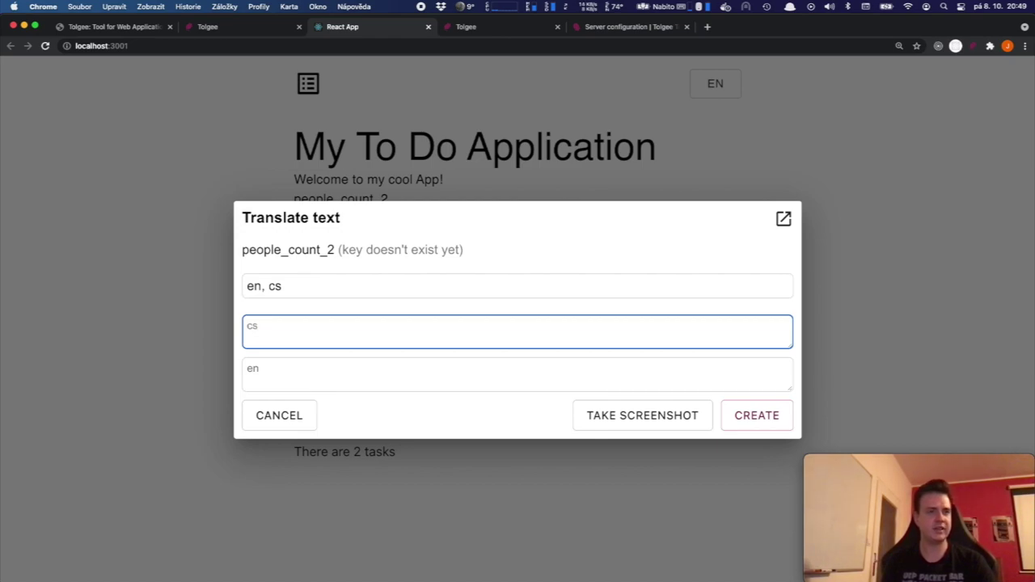
pyautogui.write('Je tu {')
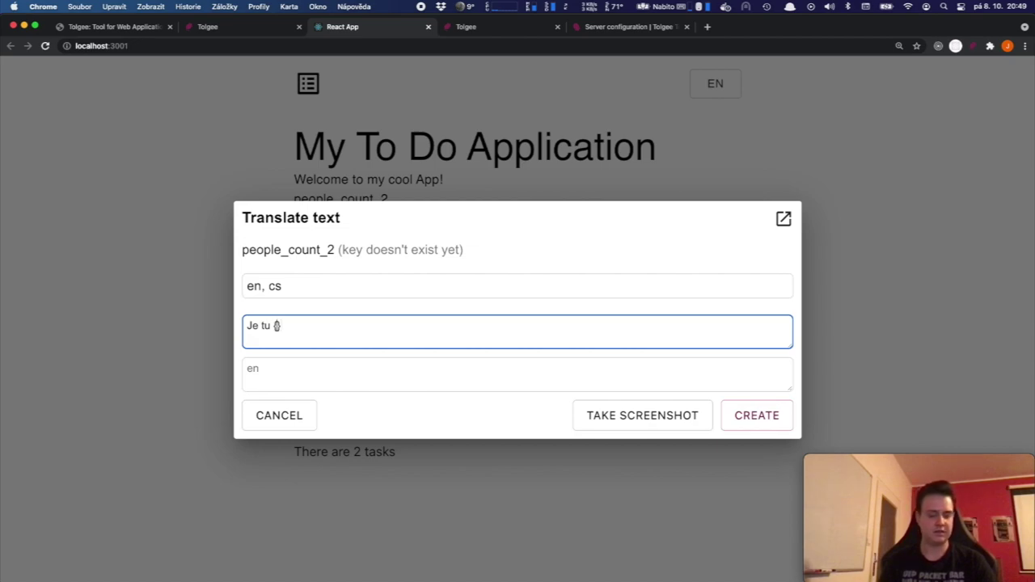
pyautogui.write('people')
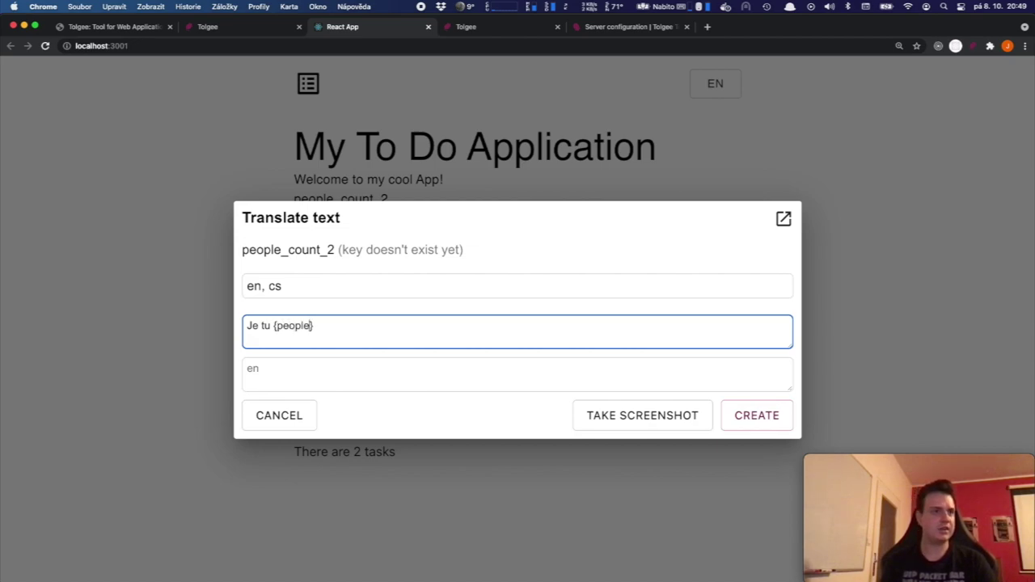
pyautogui.press('BackSpace')
pyautogui.press('BackSpace')
pyautogui.press('BackSpace')
pyautogui.press('BackSpace')
pyautogui.press('BackSpace')
pyautogui.press('BackSpace')
pyautogui.write('count} lidí.')
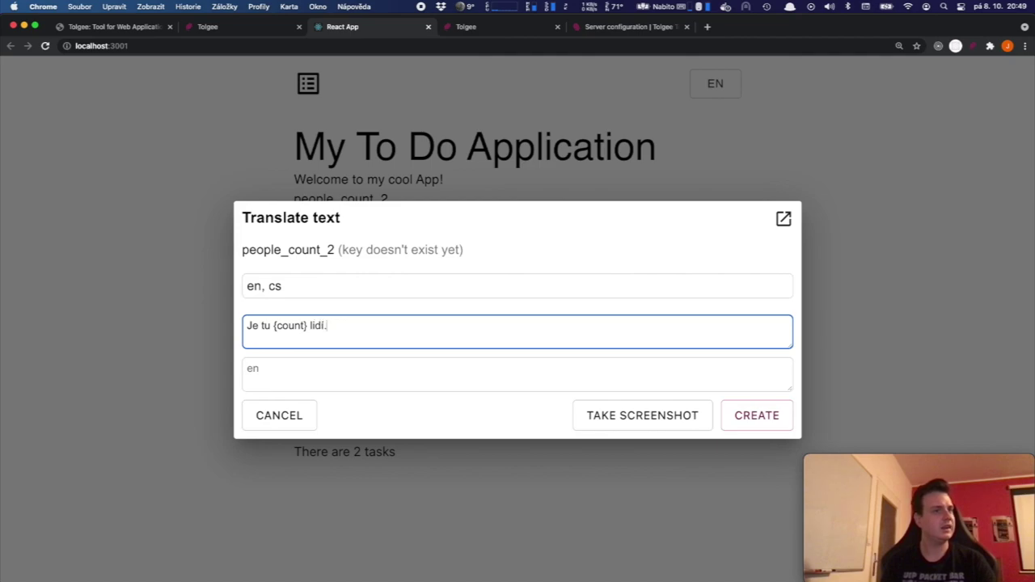
# Step: Enter the English translation "Here are {count} people." for people_count_2 and create the key
pyautogui.click(247, 369)
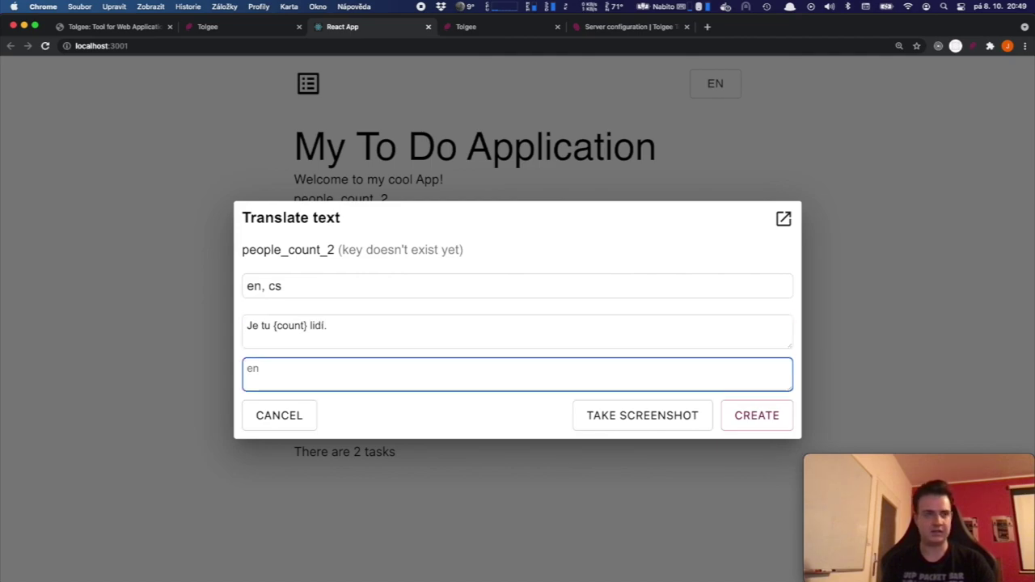
pyautogui.write('Here ')
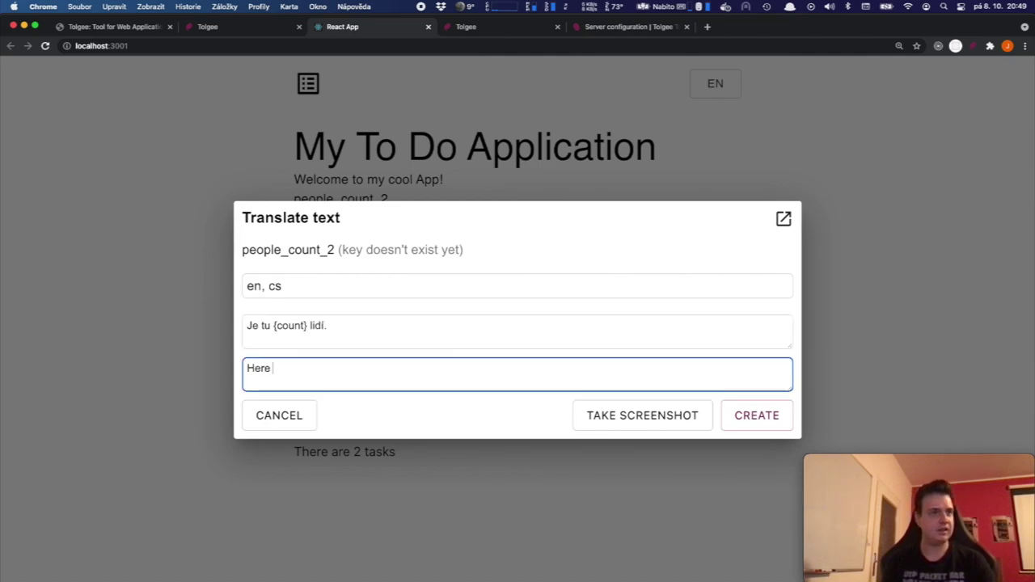
pyautogui.write('is {}')
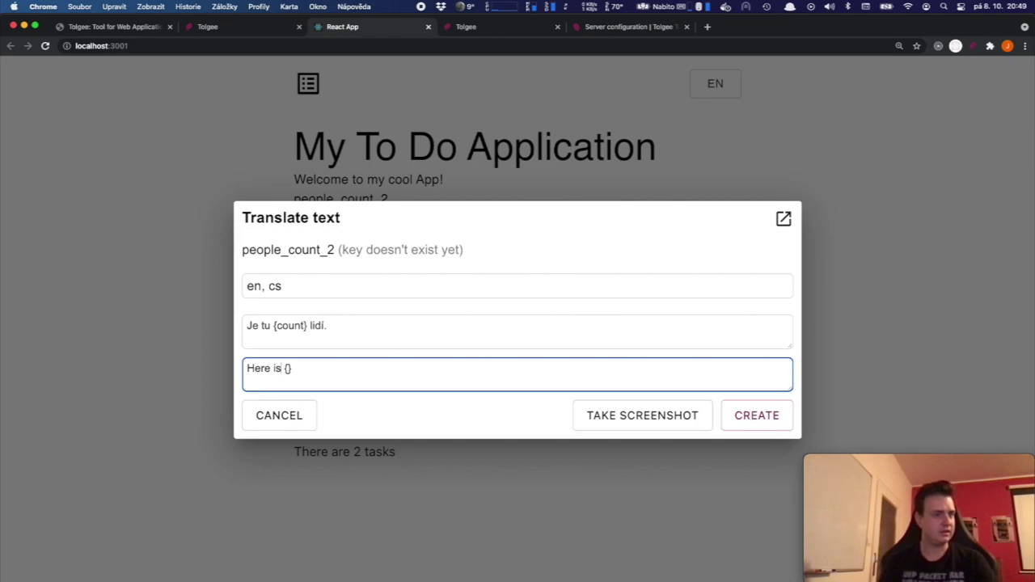
pyautogui.press('BackSpace')
pyautogui.press('BackSpace')
pyautogui.write('are')
pyautogui.press('Right')
pyautogui.press('Right')
pyautogui.write('count}')
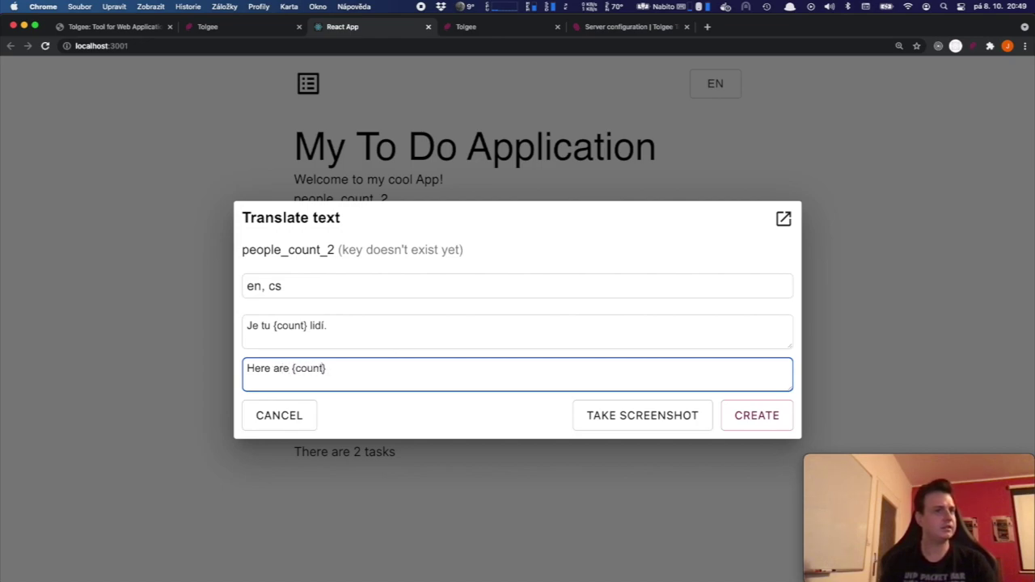
pyautogui.write(' people.')
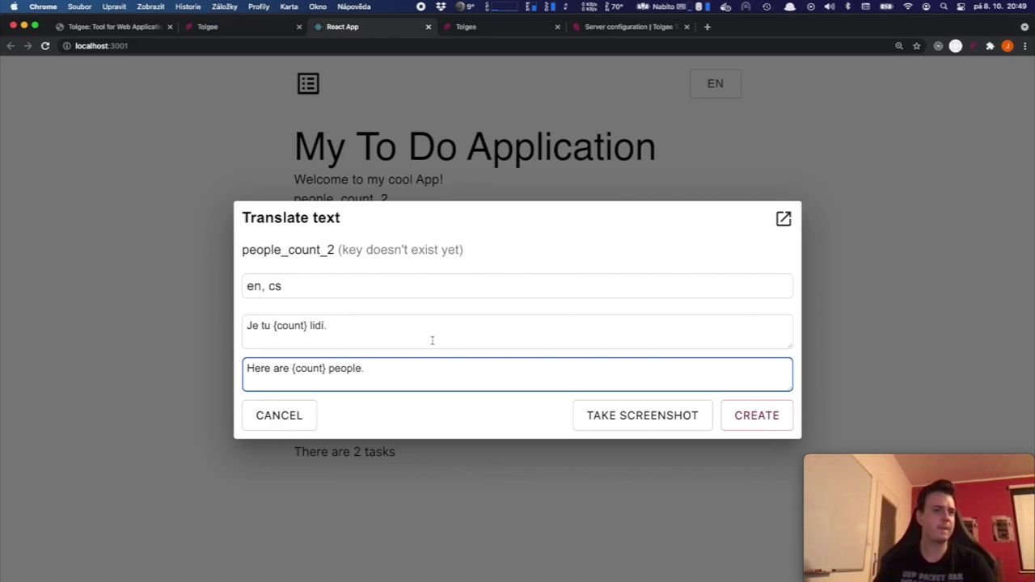
pyautogui.click(764, 417)
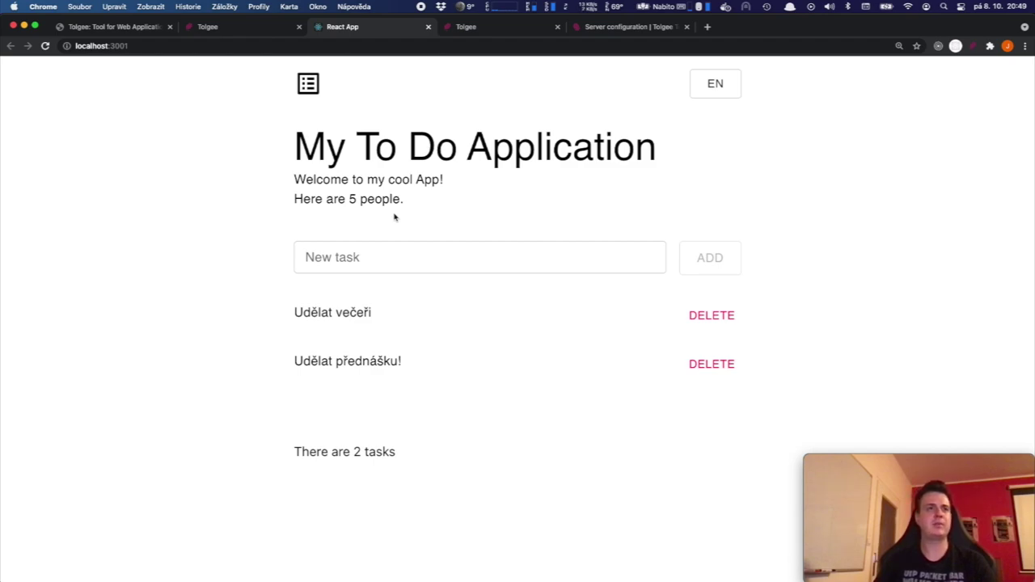
# Step: Review the saved people_count_2 translations in the in-context dialog and compare their placeholder with the count parameter in App.tsx
pyautogui.keyDown('alt'); pyautogui.click(370, 202); pyautogui.keyUp('alt')
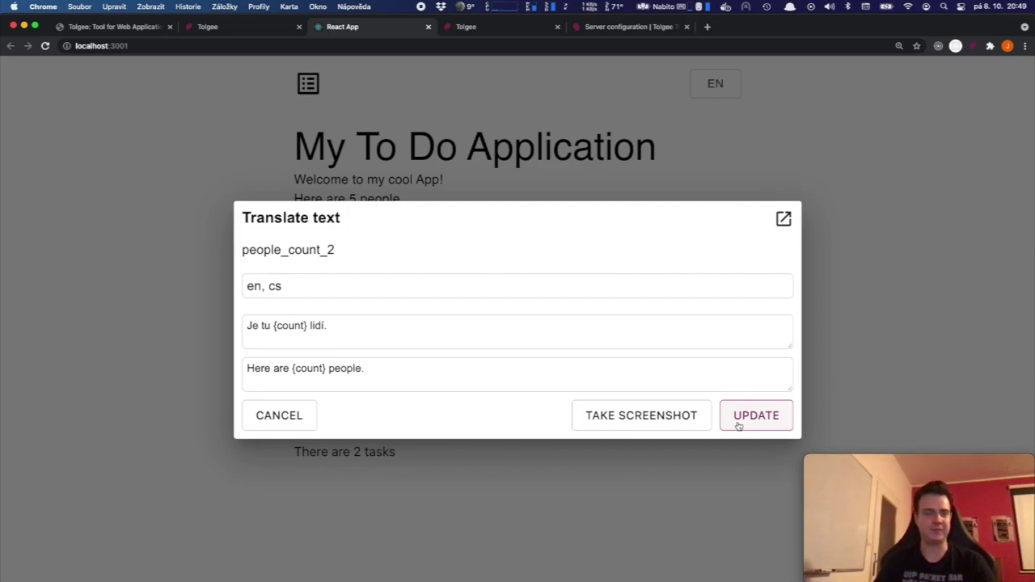
pyautogui.click(739, 417)
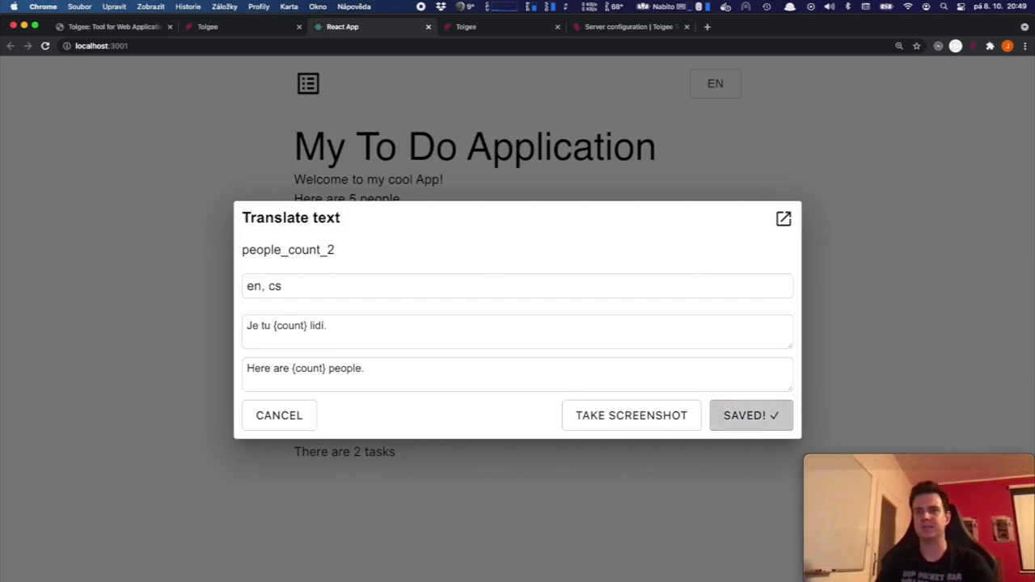
pyautogui.press('super+Tab')
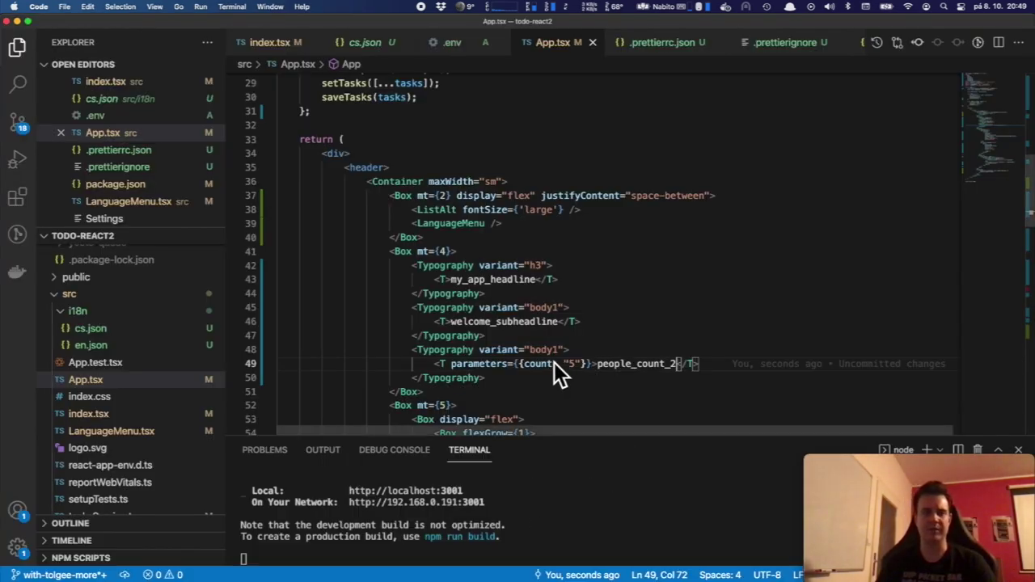
pyautogui.press('super+Tab')
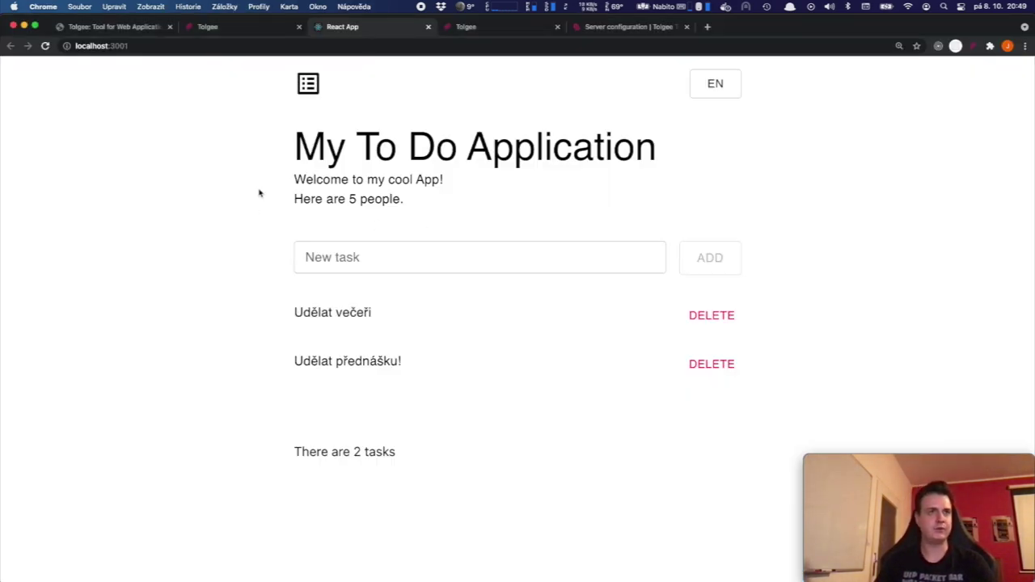
pyautogui.keyDown('alt'); pyautogui.click(352, 202); pyautogui.keyUp('alt')
pyautogui.click(134, 213)
# Step: Switch to Visual Studio Code, set the count parameter of the people_count_2 T tag to "1" and save App.tsx
pyautogui.press('super+Tab')
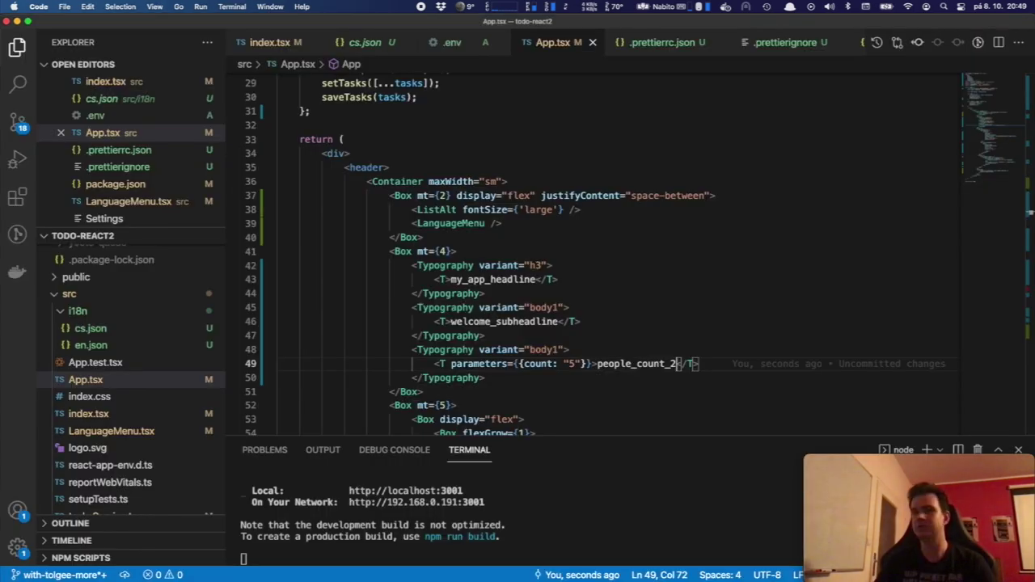
pyautogui.doubleClick(570, 364)
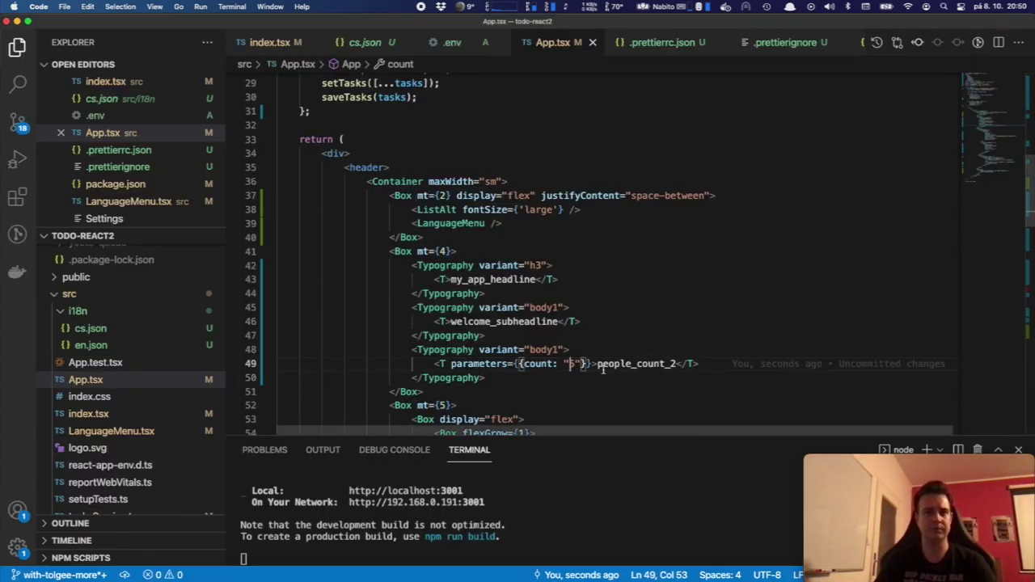
pyautogui.write('0')
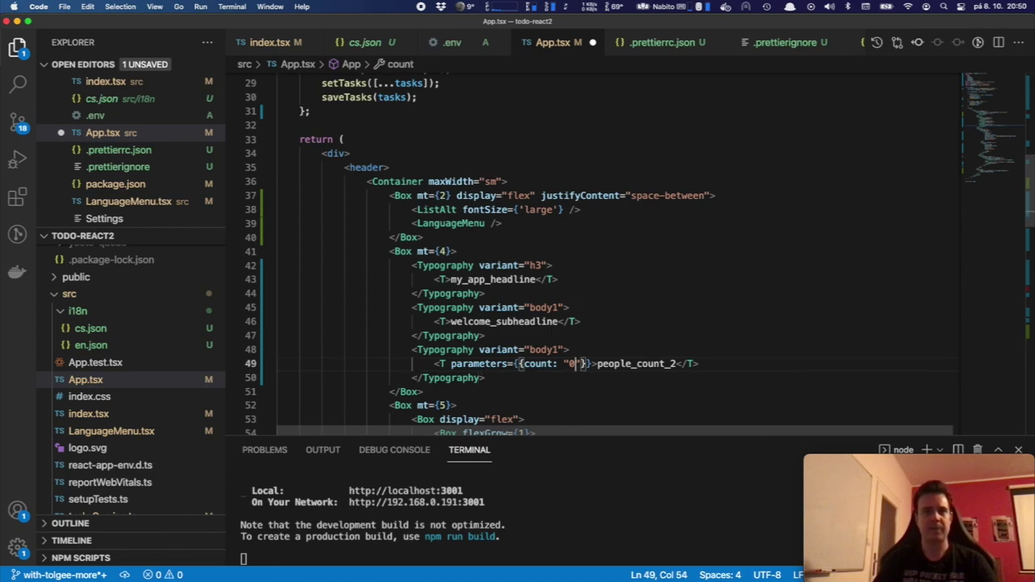
pyautogui.press('BackSpace')
pyautogui.write('1')
pyautogui.press('Down')
pyautogui.press('super+s')
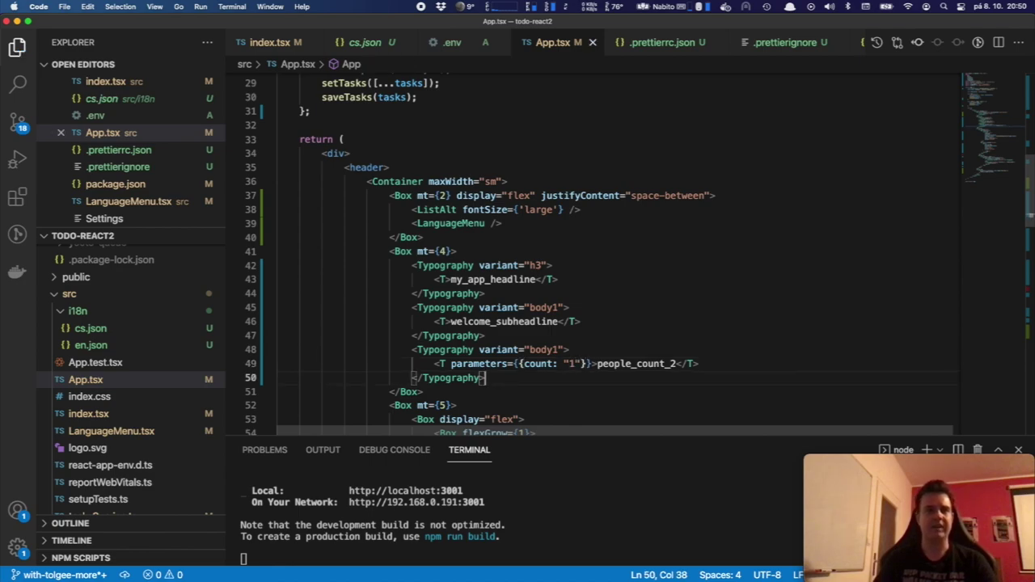
# Step: Switch to Chrome, check the English people sentence in the to-do app and change the app's language to Czech
pyautogui.press('super+Tab')
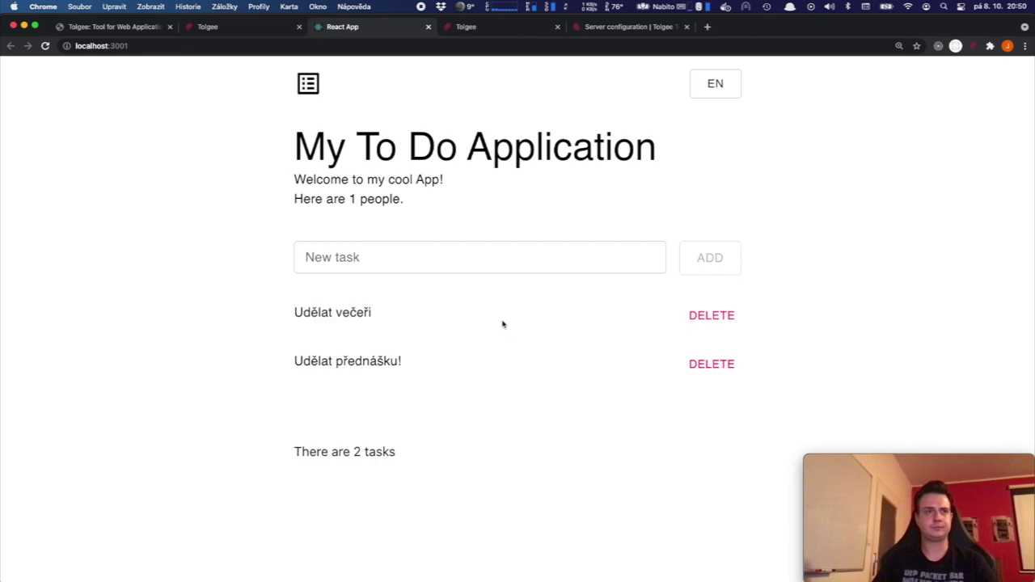
pyautogui.moveTo(271, 204); pyautogui.dragTo(496, 203)
pyautogui.click(518, 205)
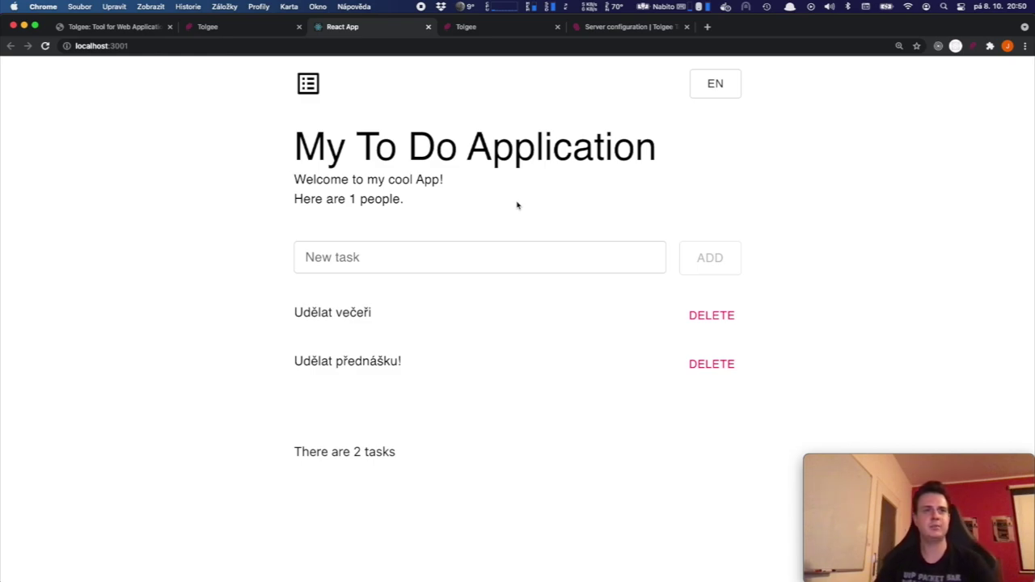
pyautogui.click(712, 86)
pyautogui.click(710, 129)
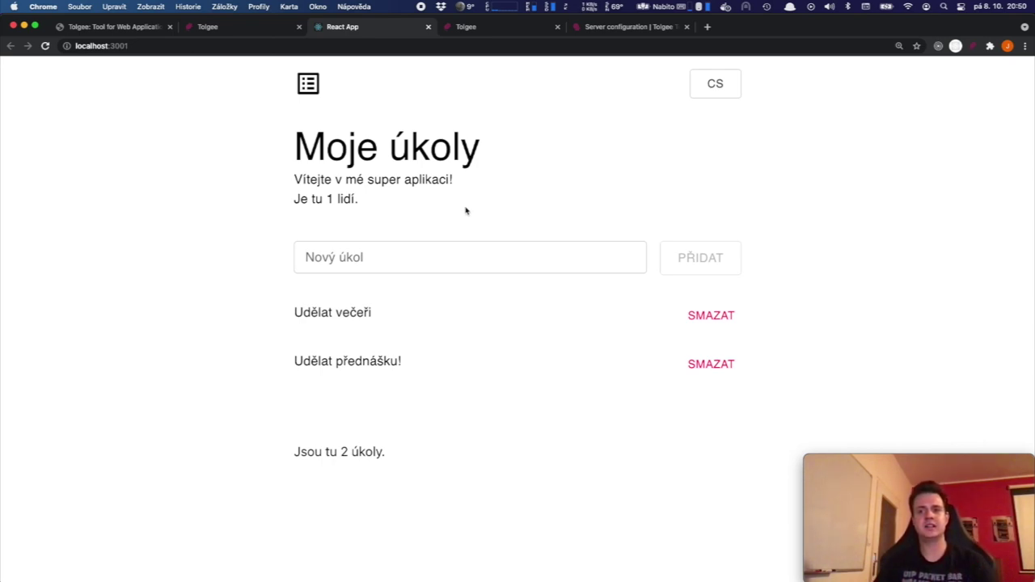
# Step: Switch to the Tolgee translations page of React Todo App and delete the people_count key
pyautogui.click(234, 29)
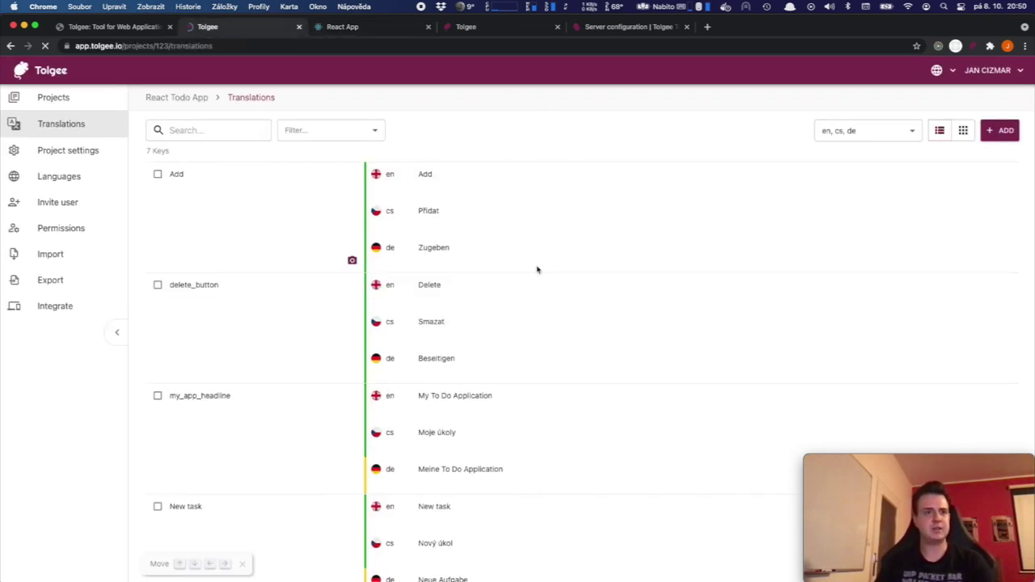
pyautogui.scroll(-3, 491, 283)
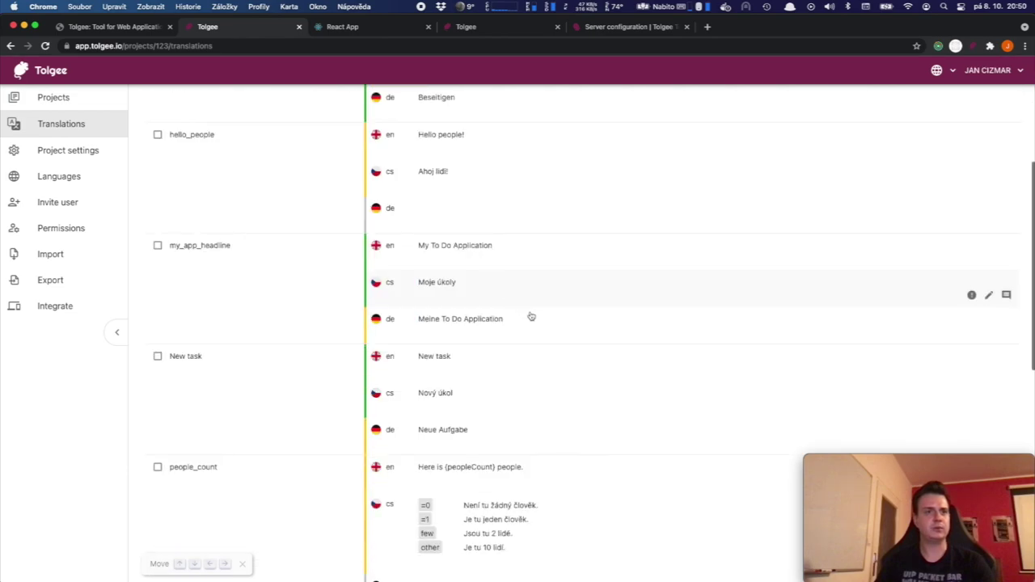
pyautogui.scroll(-3, 561, 344)
pyautogui.scroll(3, 561, 345)
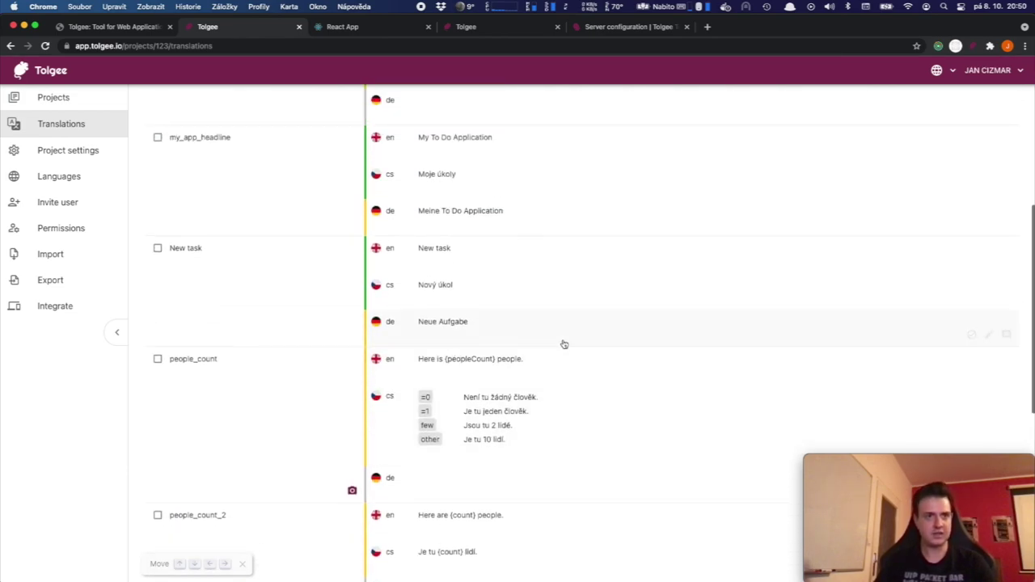
pyautogui.scroll(-2, 559, 348)
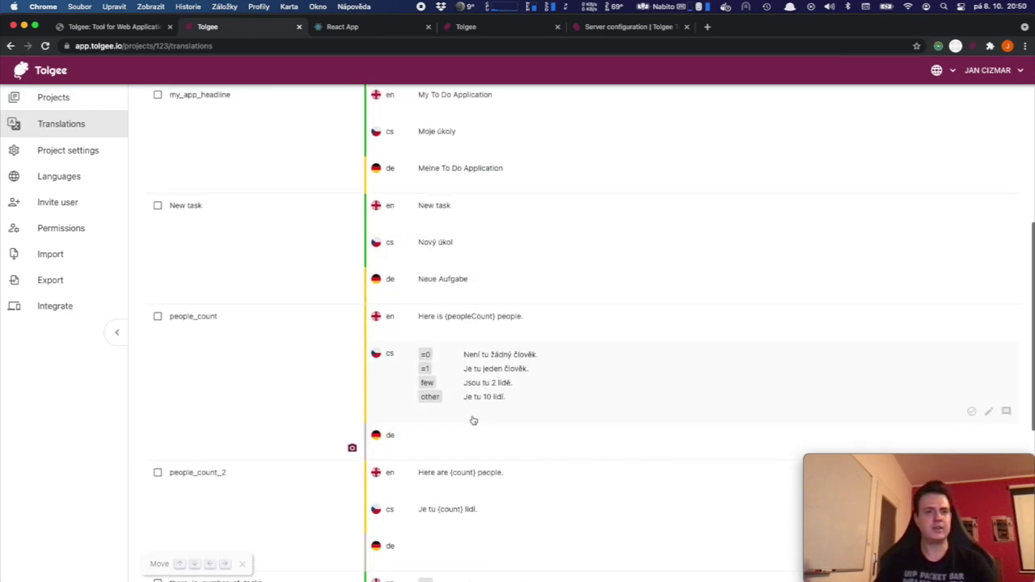
pyautogui.click(534, 392)
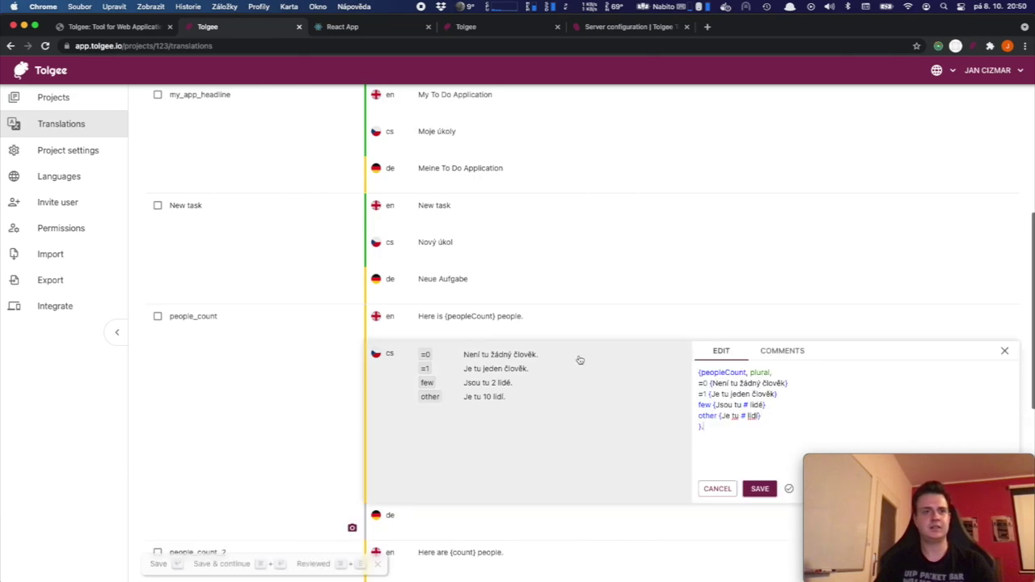
pyautogui.click(578, 323)
pyautogui.scroll(-1, 580, 325)
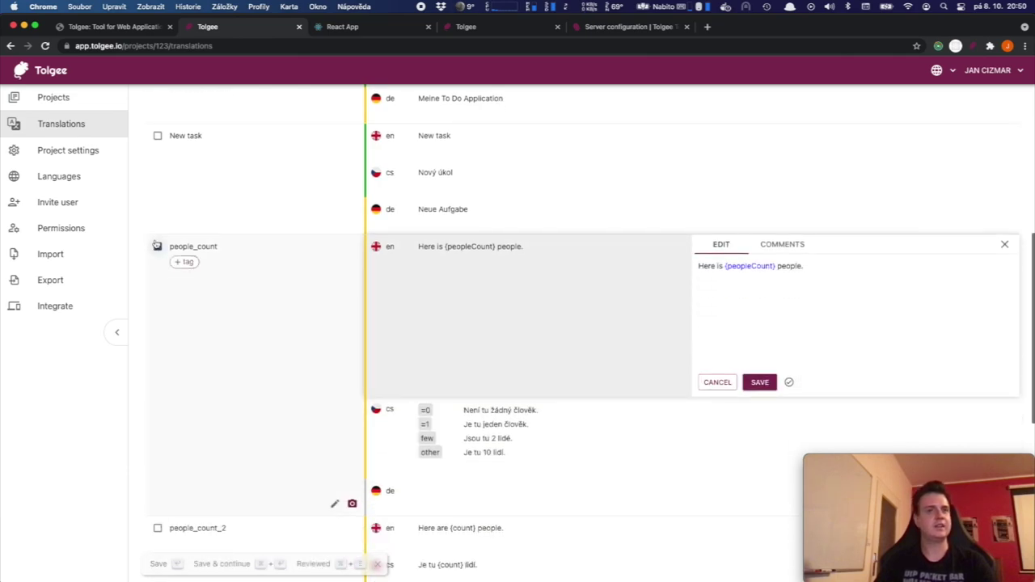
pyautogui.scroll(8, 173, 259)
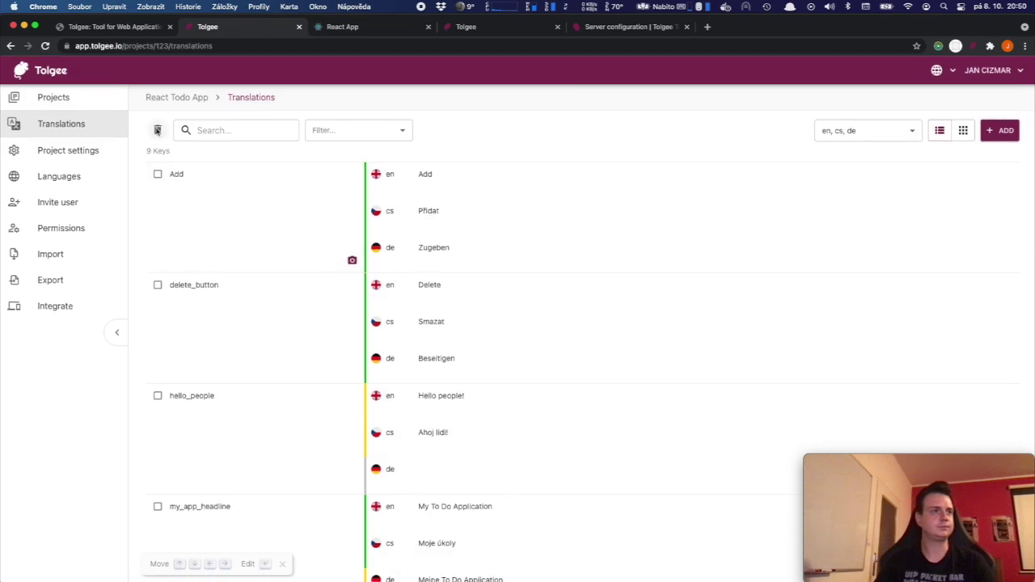
pyautogui.click(157, 133)
pyautogui.click(647, 354)
# Step: Open the English translation of people_count_2 for editing
pyautogui.scroll(-10, 392, 283)
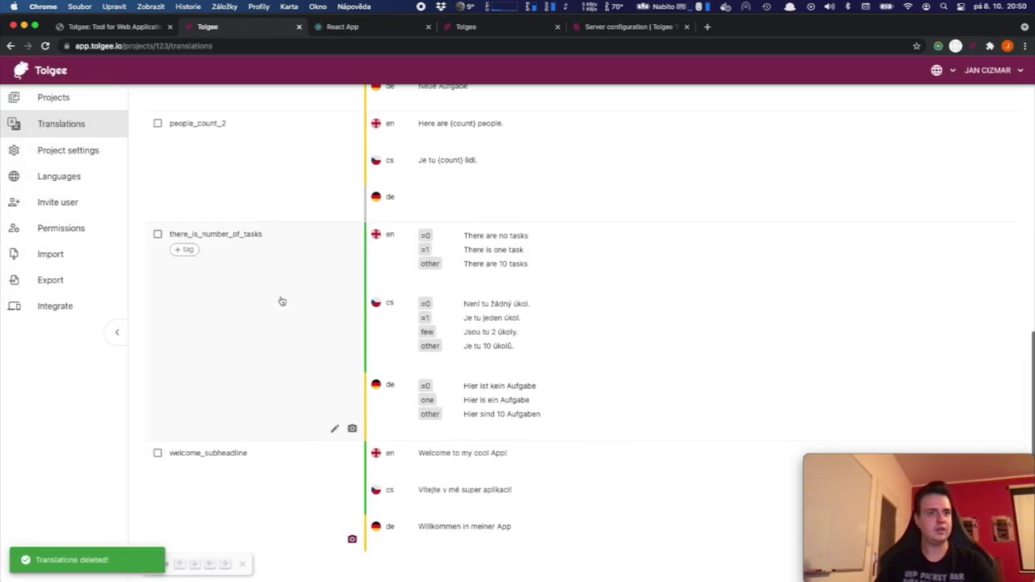
pyautogui.scroll(3, 282, 301)
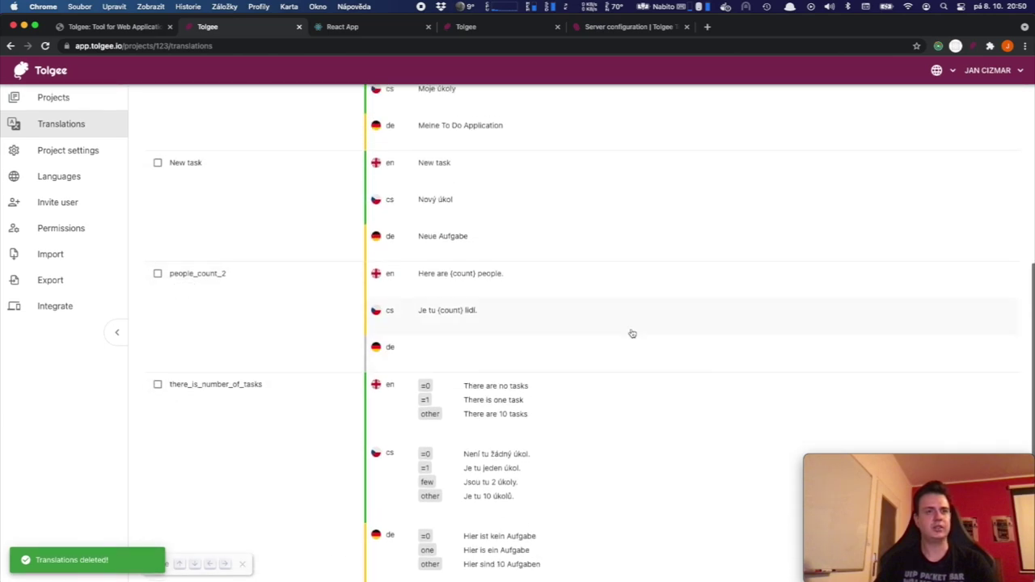
pyautogui.click(618, 289)
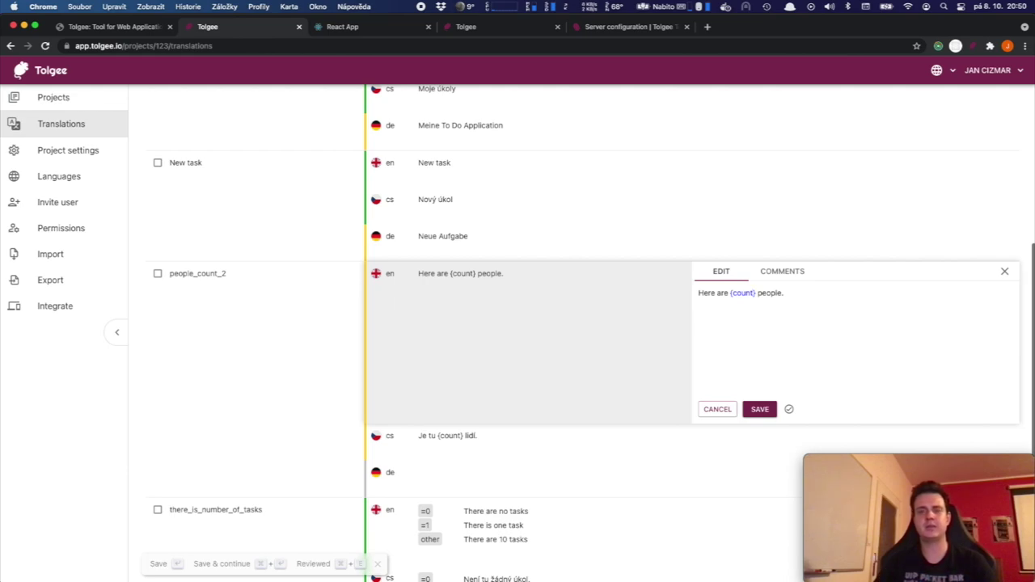
pyautogui.hotkey('shift', 'Left')
pyautogui.hotkey('shift', 'Left')
pyautogui.hotkey('shift', 'Left')
pyautogui.hotkey('shift', 'Left')
pyautogui.hotkey('shift', 'Left')
pyautogui.hotkey('shift', 'Left')
pyautogui.hotkey('shift', 'Left')
pyautogui.hotkey('shift', 'Left')
pyautogui.hotkey('shift', 'Left')
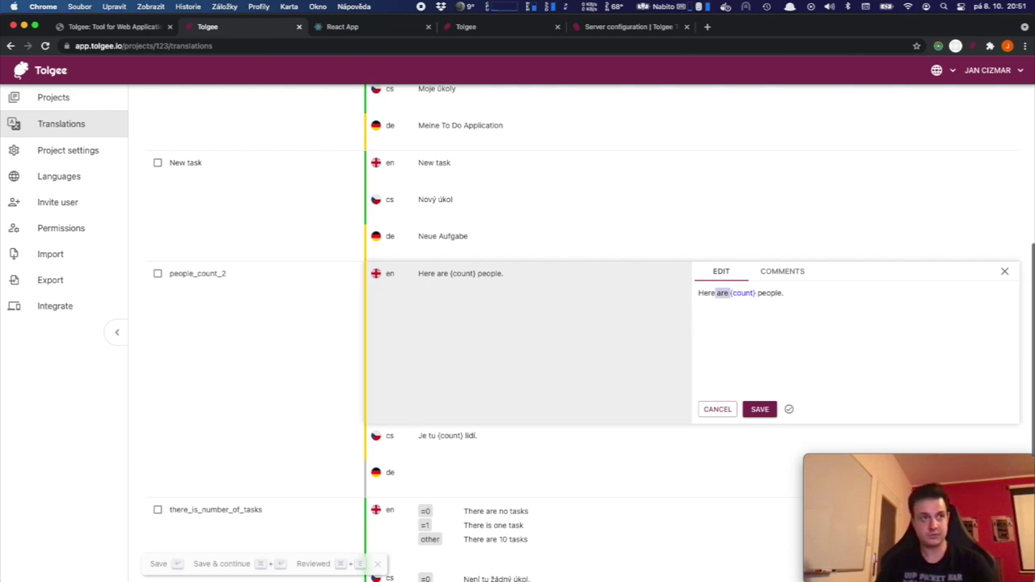
pyautogui.press('Right')
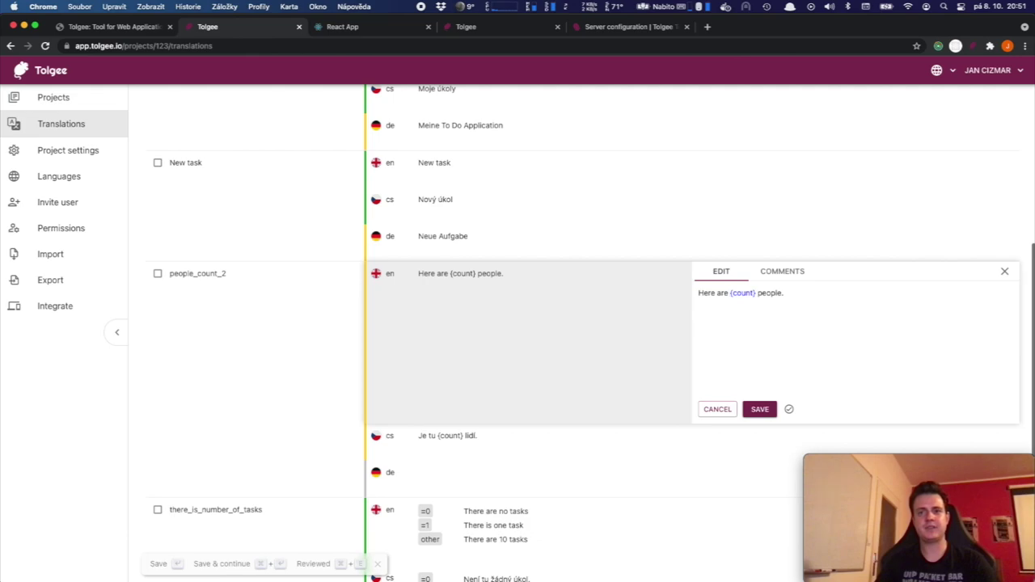
pyautogui.hotkey('shift', 'Left')
pyautogui.hotkey('shift', 'Left')
pyautogui.hotkey('shift', 'Left')
pyautogui.hotkey('shift', 'Left')
pyautogui.hotkey('shift', 'Left')
pyautogui.hotkey('shift', 'Left')
pyautogui.hotkey('shift', 'Left')
pyautogui.hotkey('shift', 'Left')
pyautogui.hotkey('shift', 'Left')
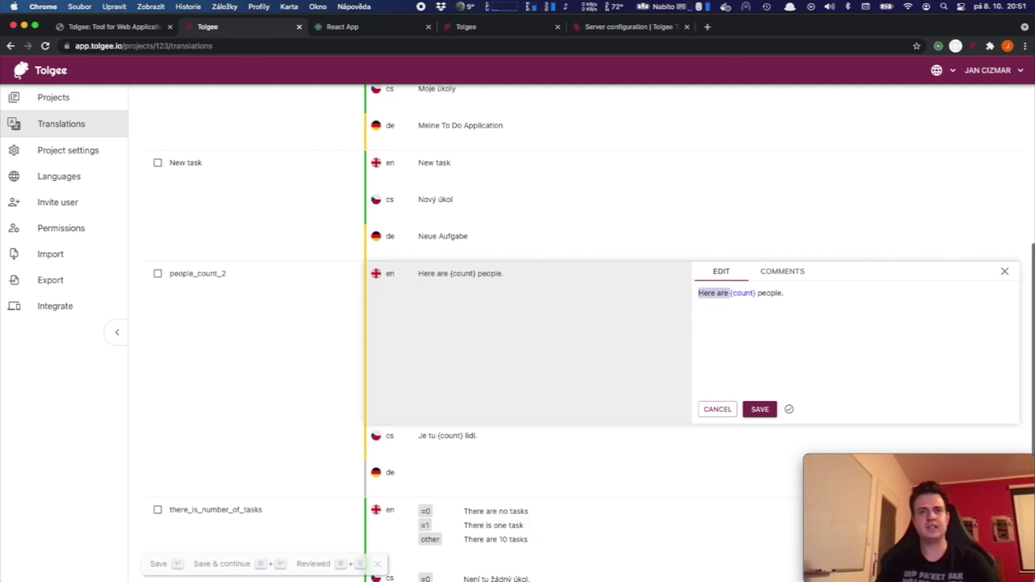
# Step: Extend the count placeholder to "{count, plural, =0 }", with the =0 case and the closing brace on separate lines
pyautogui.press('Right')
pyautogui.write(', plu')
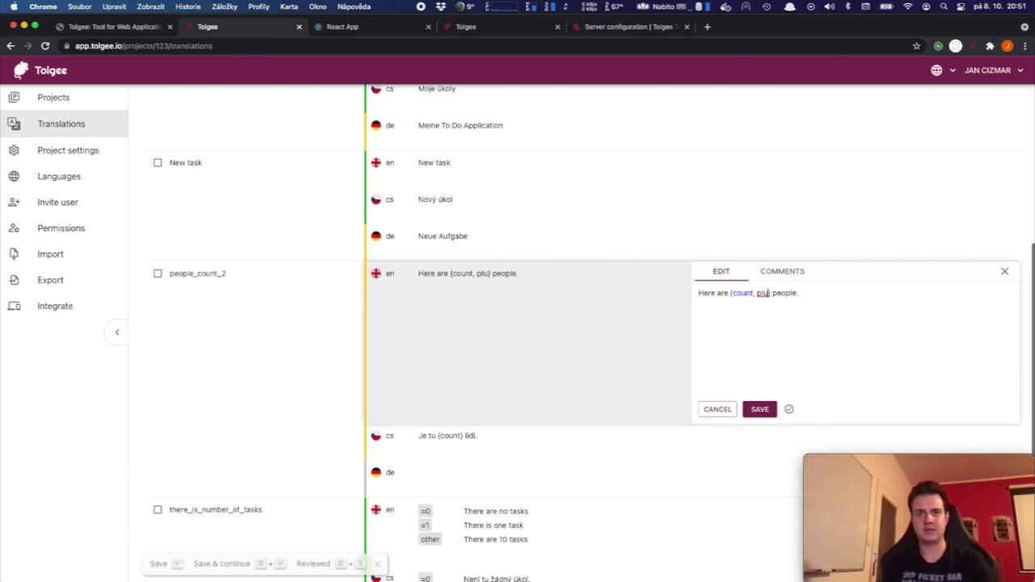
pyautogui.write('ral, ')
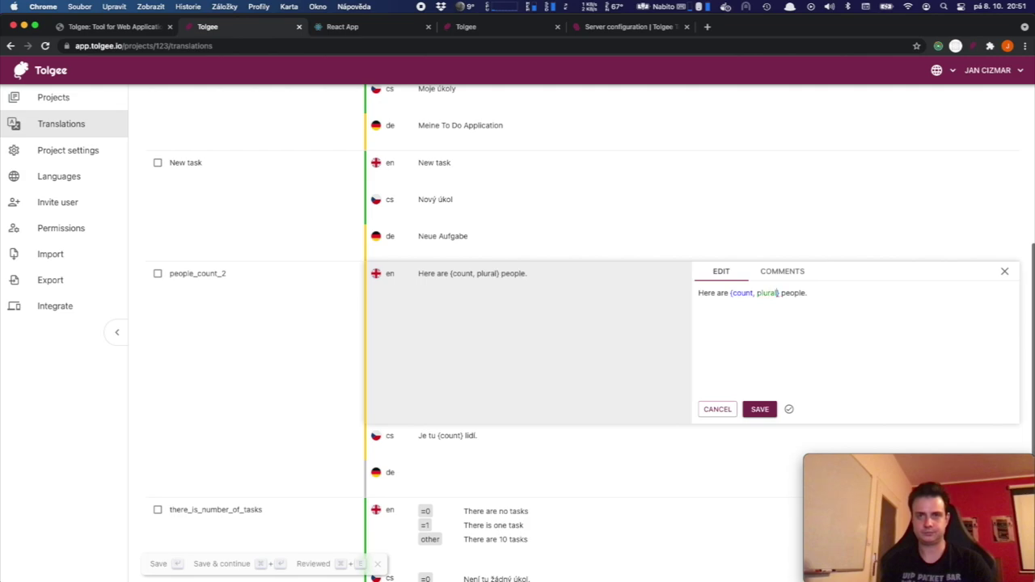
pyautogui.write('=0')
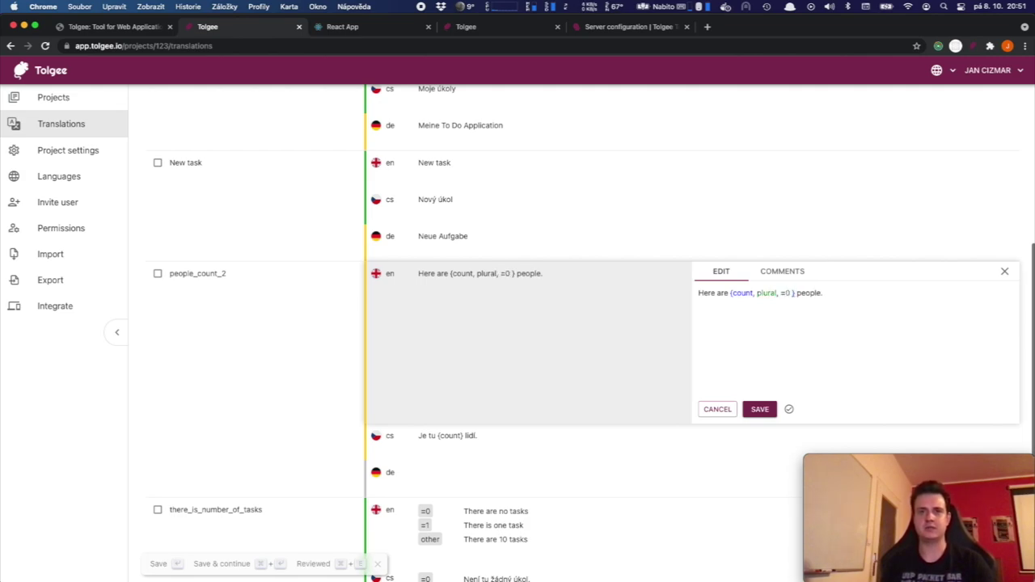
pyautogui.press('Return')
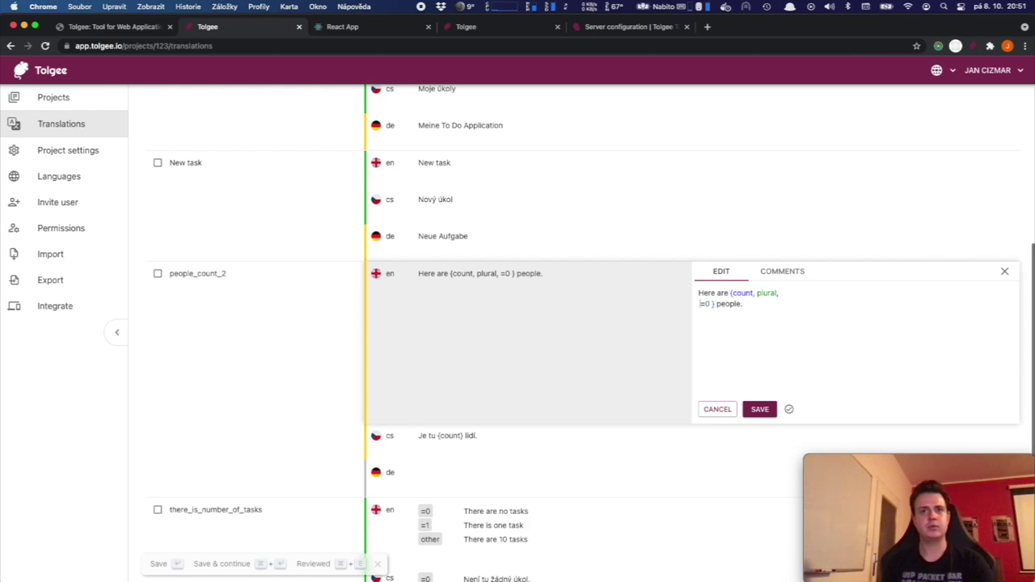
pyautogui.press('BackSpace')
pyautogui.press('Return')
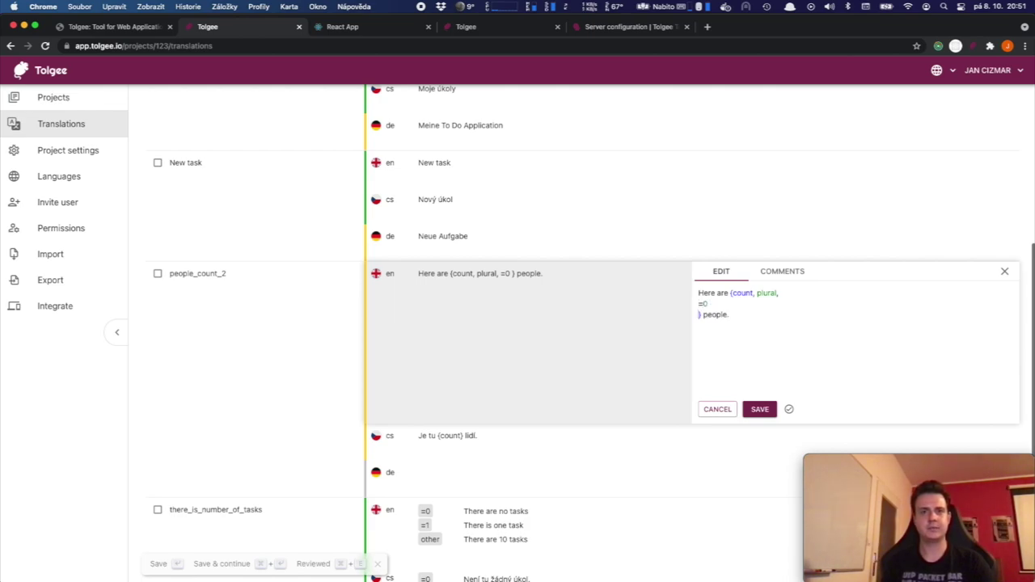
pyautogui.press('Return')
# Step: Remove the text "Here are" in front of the count plural expression
pyautogui.hotkey('shift', 'Down')
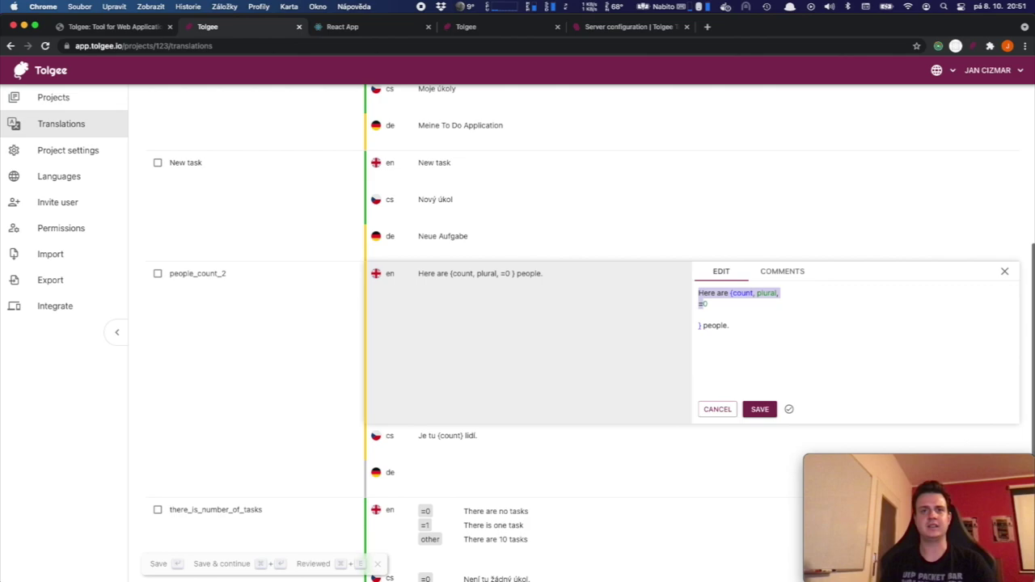
pyautogui.hotkey('shift', 'Down')
pyautogui.press('Left')
pyautogui.hotkey('shift', 'Right')
pyautogui.hotkey('shift', 'Right')
pyautogui.hotkey('shift', 'Right')
pyautogui.hotkey('shift', 'Right')
pyautogui.hotkey('shift', 'Right')
pyautogui.hotkey('shift', 'Right')
pyautogui.hotkey('shift', 'Right')
pyautogui.hotkey('shift', 'Right')
pyautogui.hotkey('shift', 'Right')
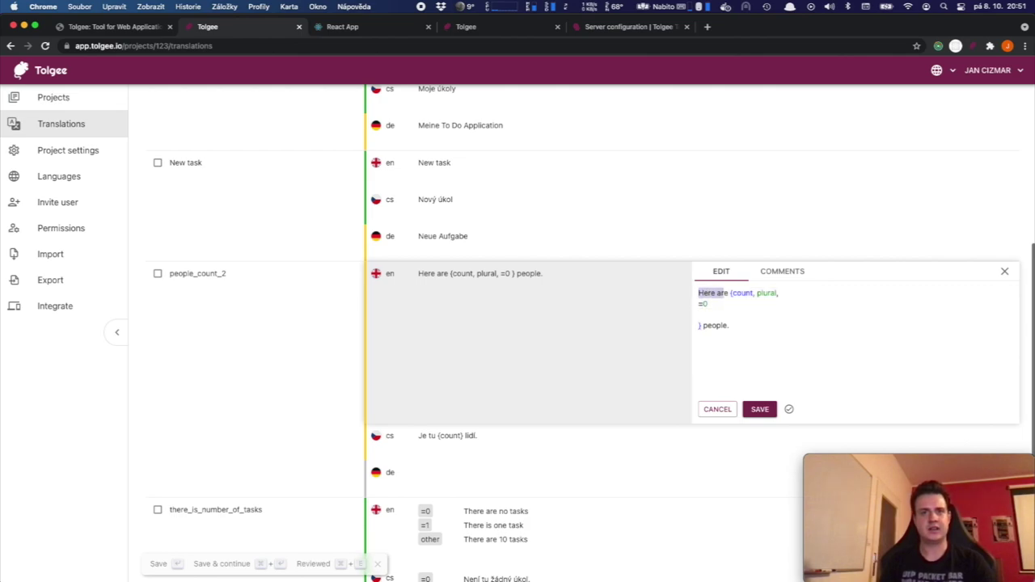
pyautogui.press('BackSpace')
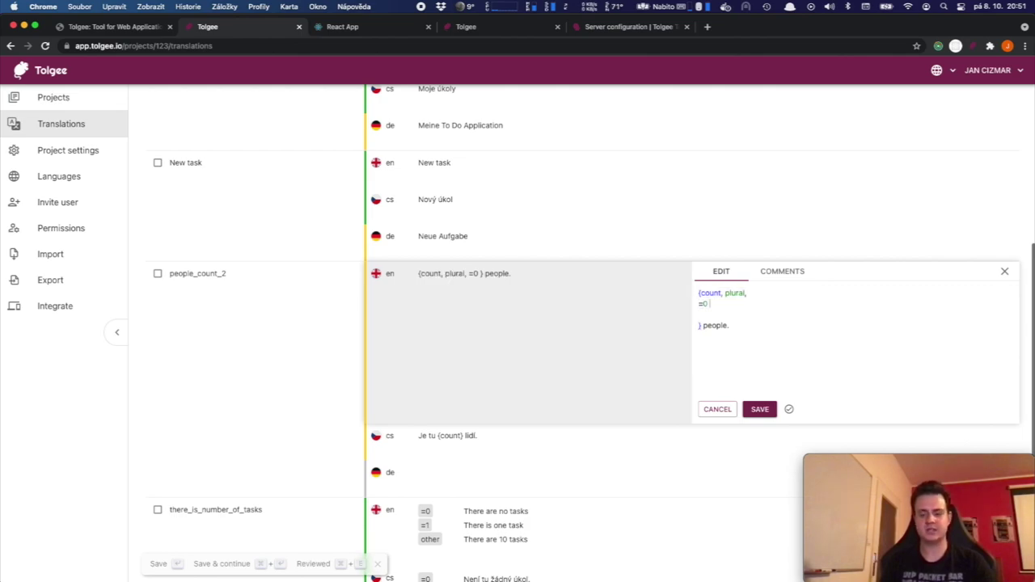
# Step: Give the =0 case the text {Here are no people} and remove the word "people" after the plural expression, keeping the full stop
pyautogui.write('{')
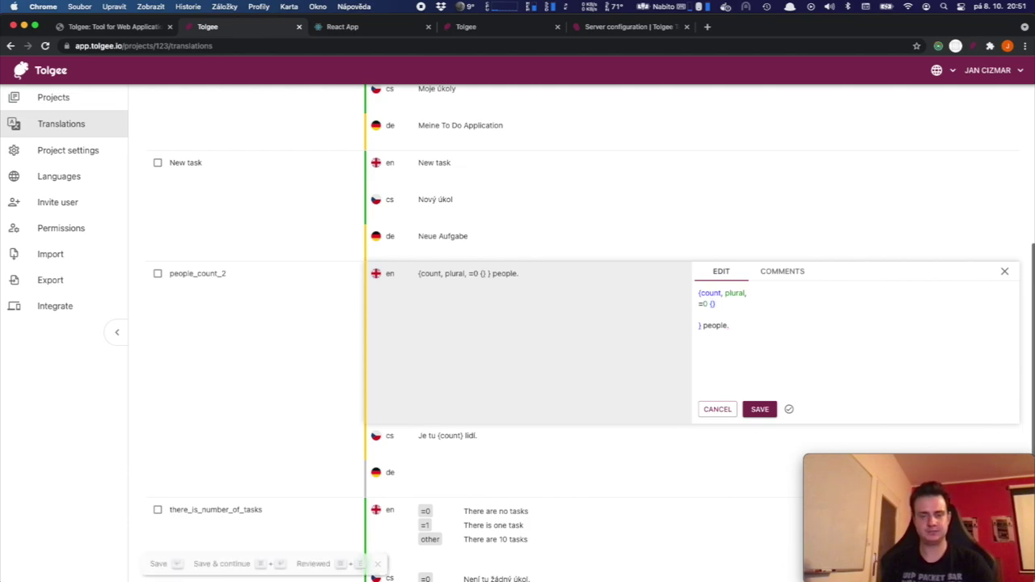
pyautogui.write('Here ')
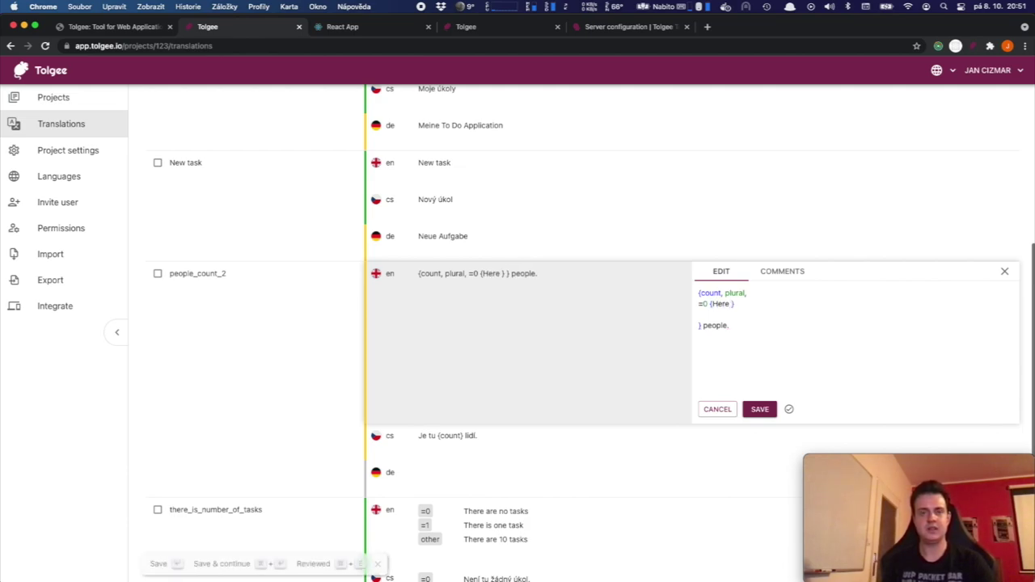
pyautogui.write('are no peo')
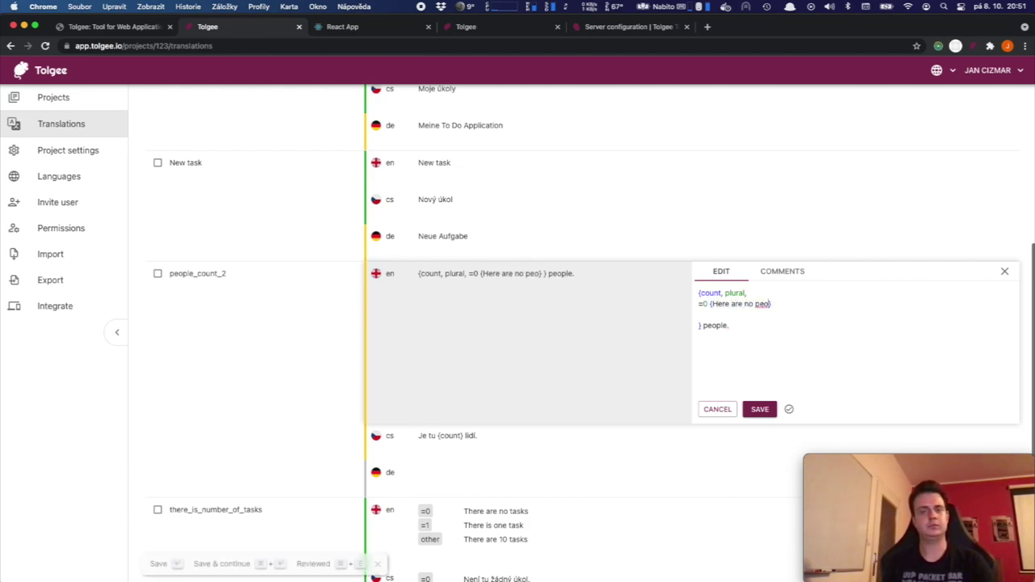
pyautogui.write('ple')
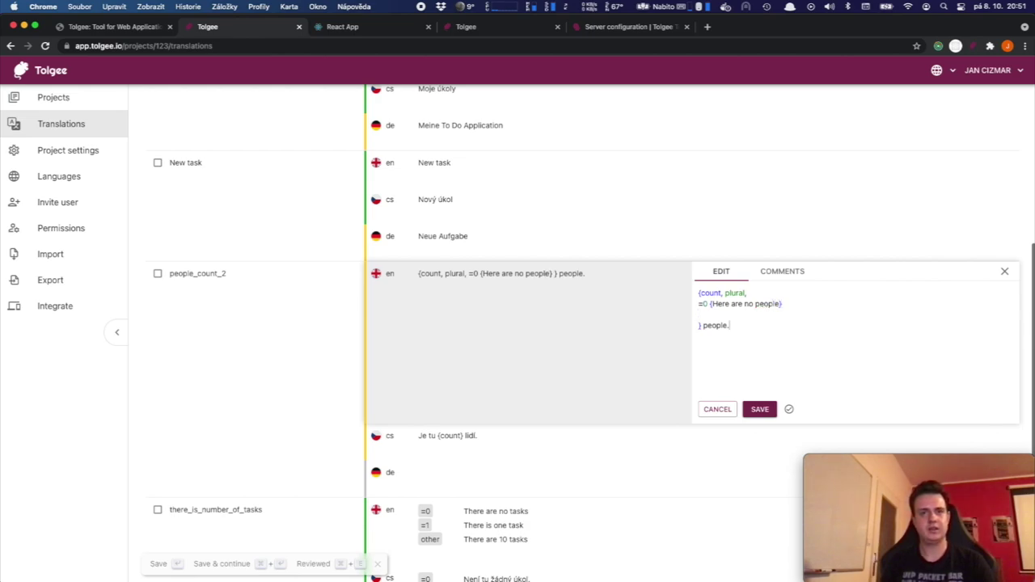
pyautogui.moveTo(729, 325); pyautogui.dragTo(701, 325)
pyautogui.press('BackSpace')
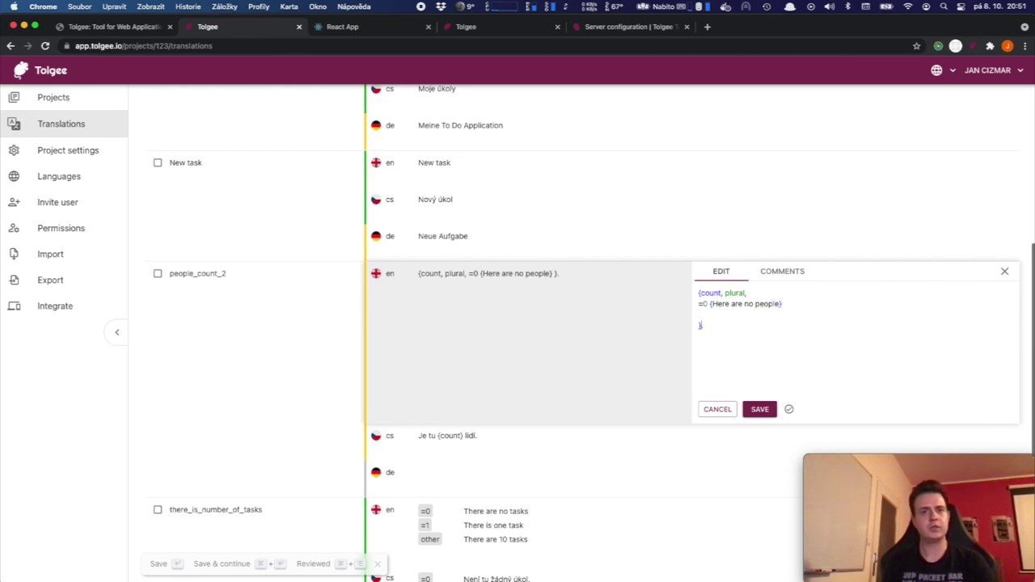
# Step: Add the case =1 {Here is one person} to the plural expression and save the English translation
pyautogui.write('1')
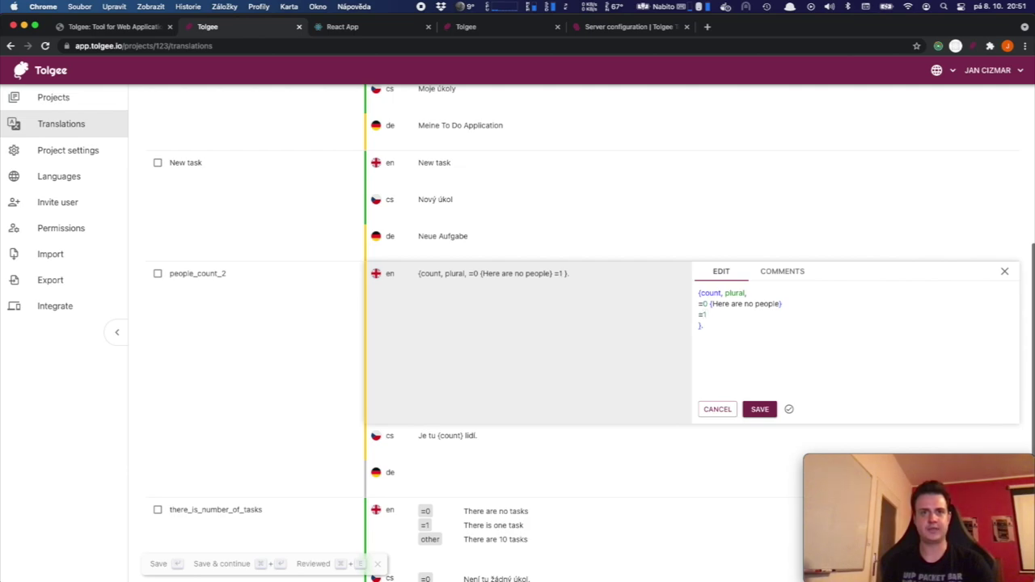
pyautogui.write(' {')
pyautogui.write('Here is o')
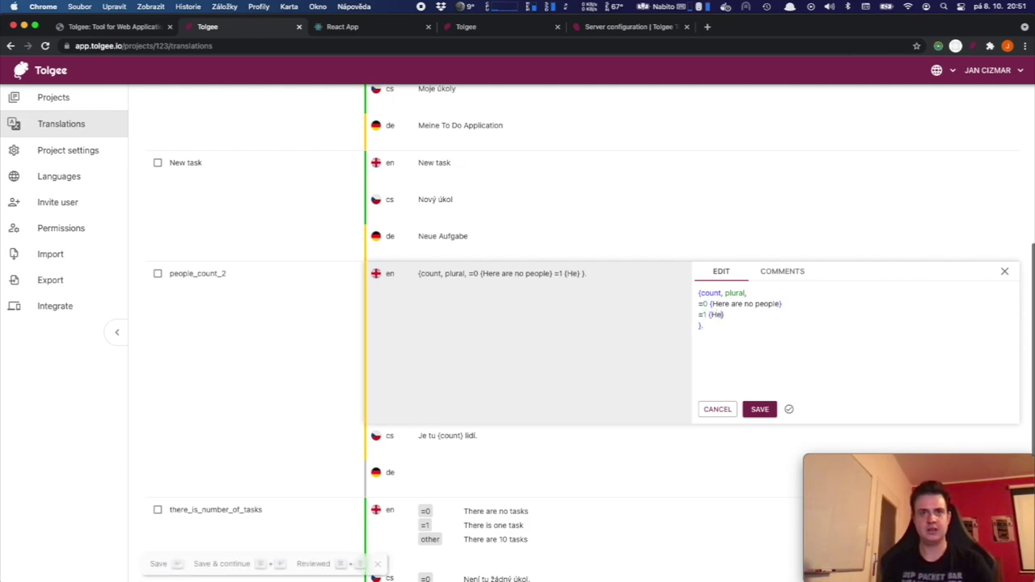
pyautogui.write('ne person')
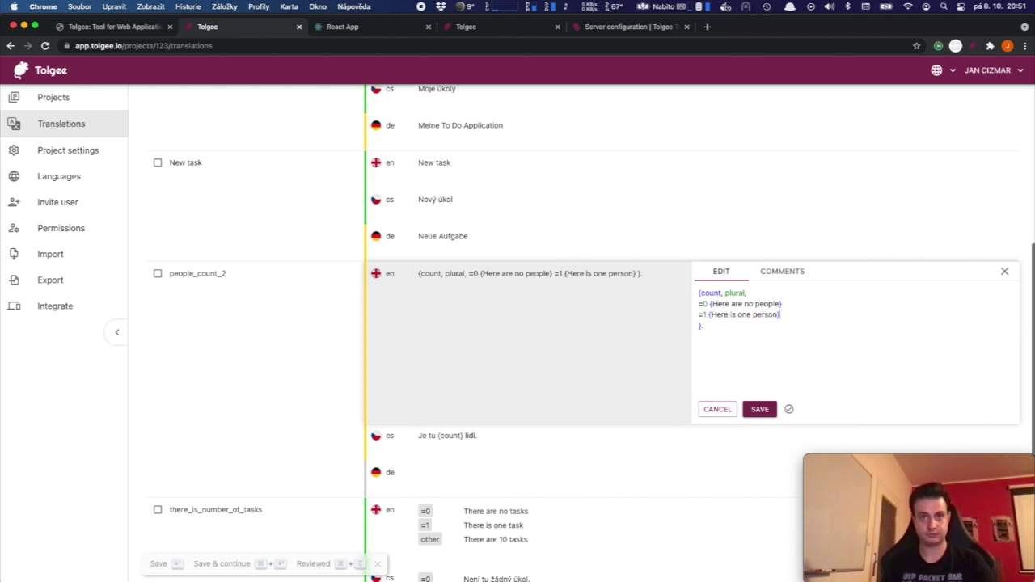
pyautogui.press('super+Return')
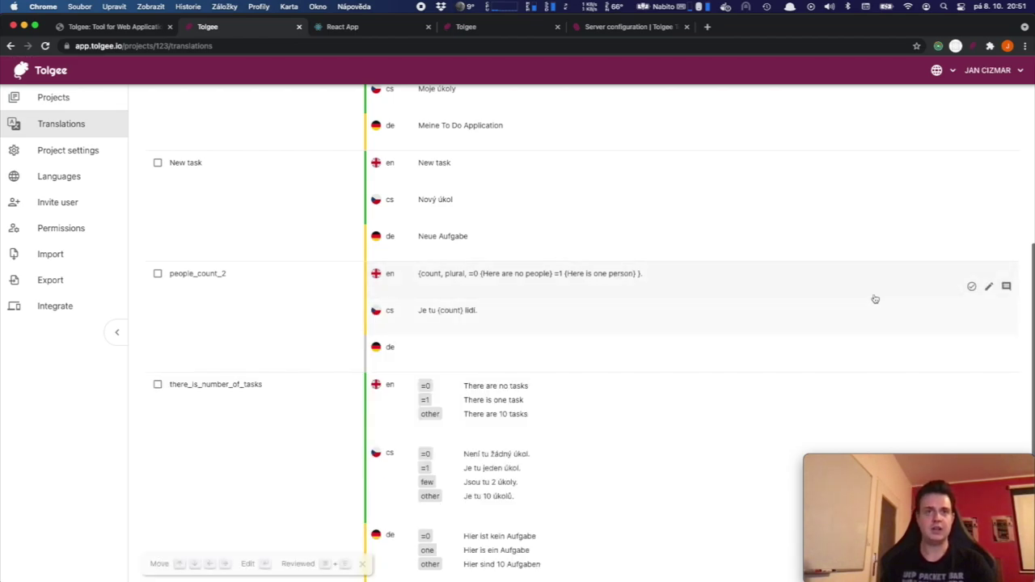
# Step: Add the case other {Here are # people} to the English plural expression of people_count_2 and save the translation
pyautogui.click(813, 280)
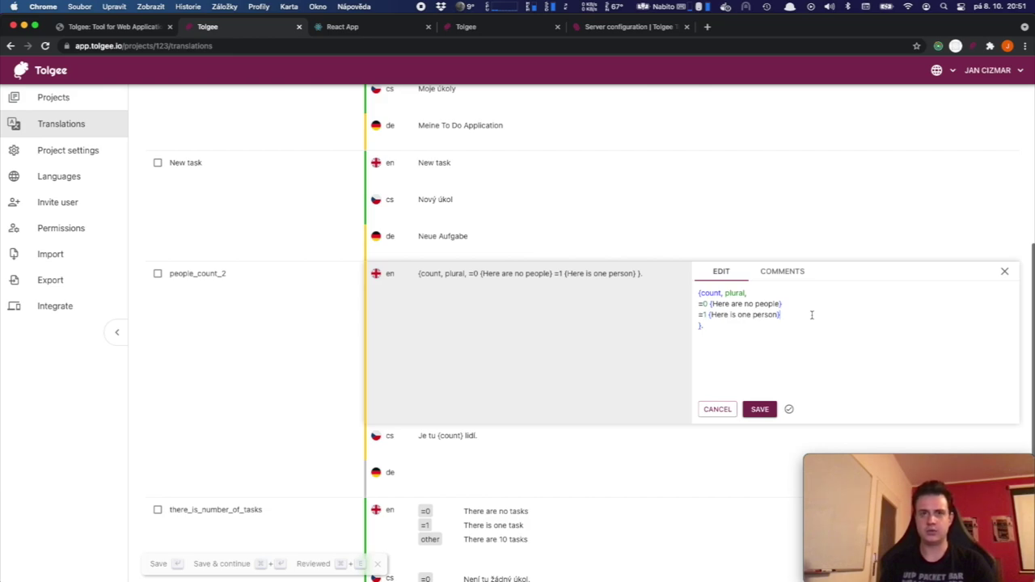
pyautogui.click(813, 315)
pyautogui.press('Return')
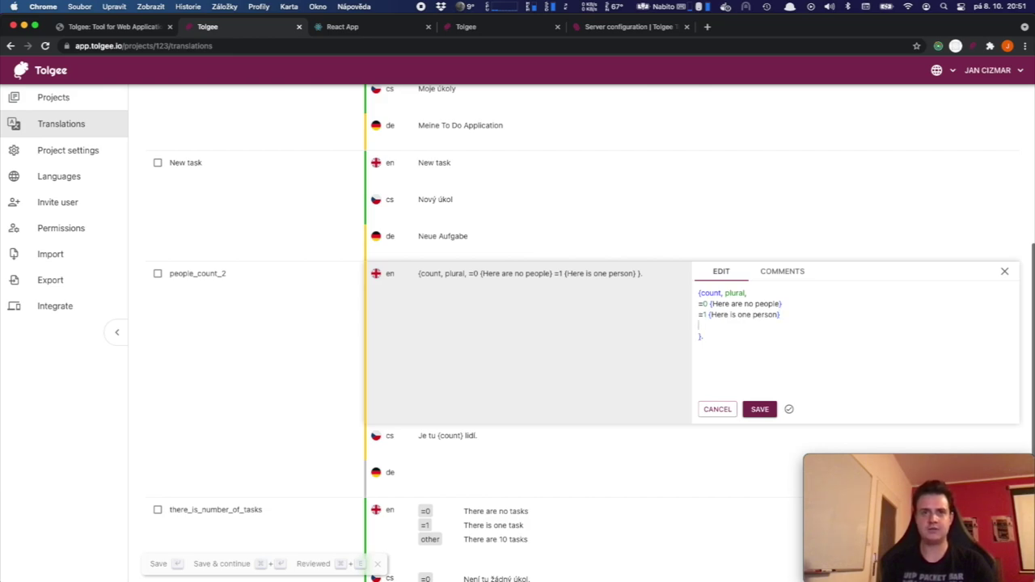
pyautogui.write('othe')
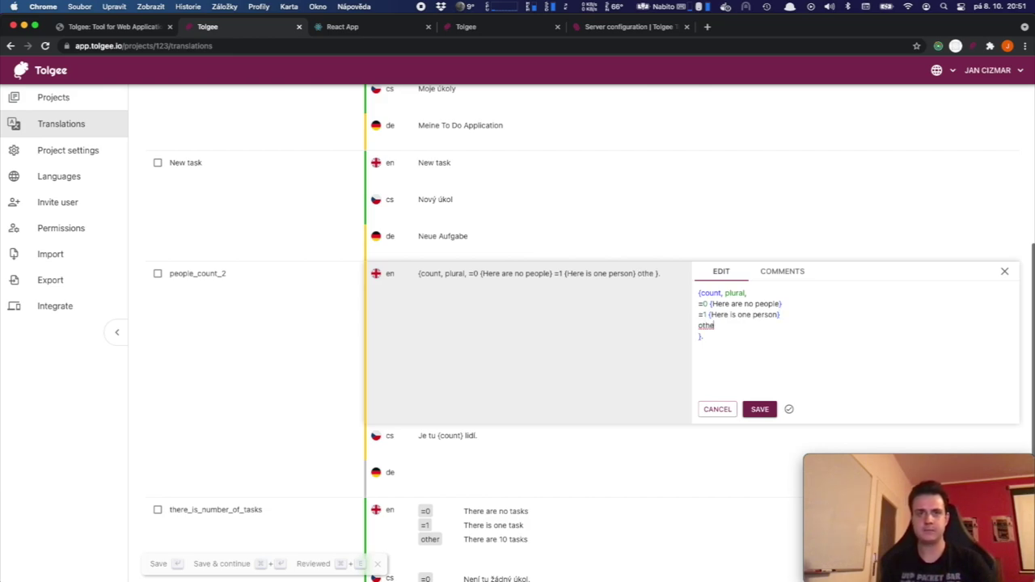
pyautogui.write('r {}')
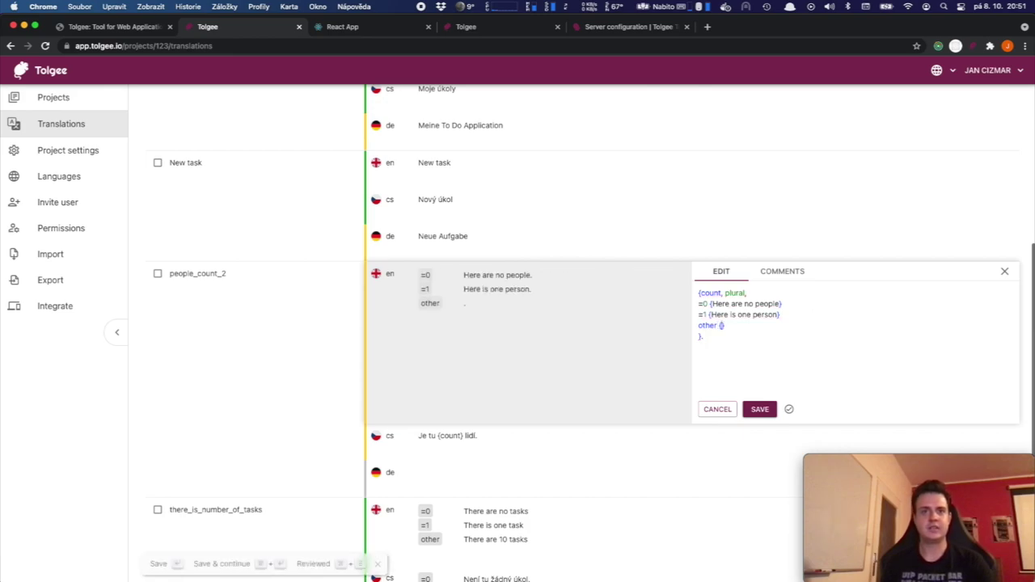
pyautogui.write('Here')
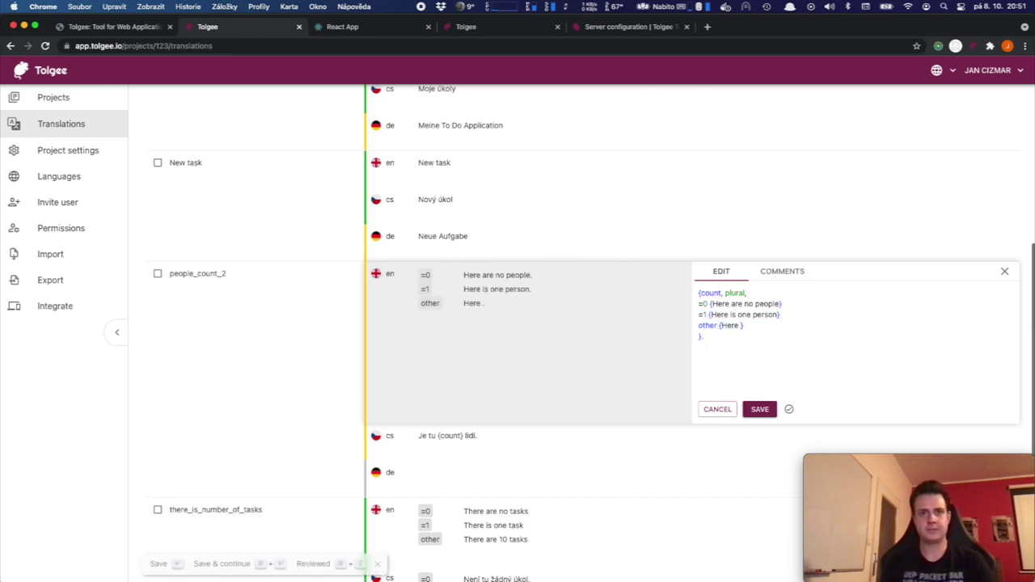
pyautogui.write(' are')
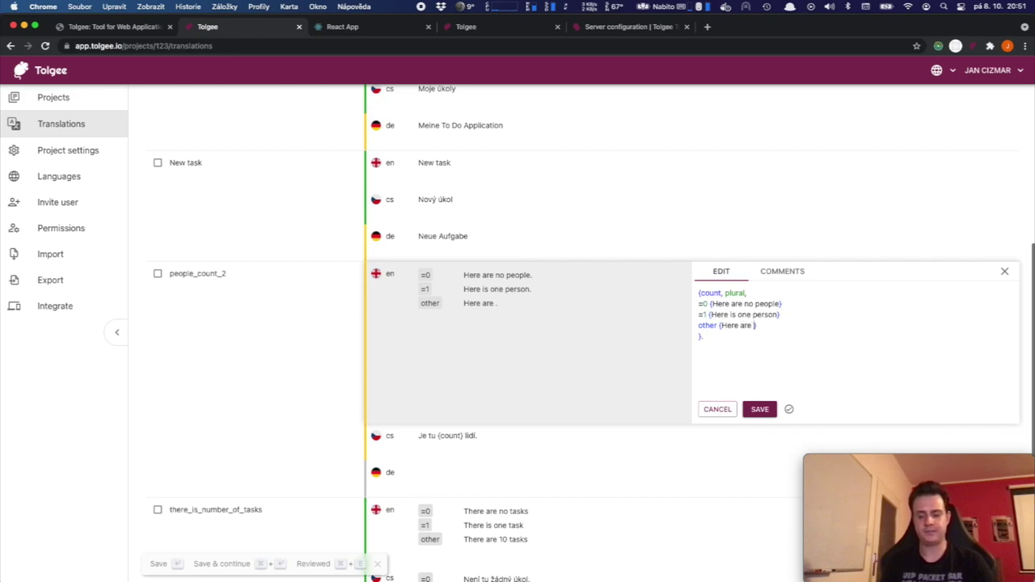
pyautogui.write(' # ')
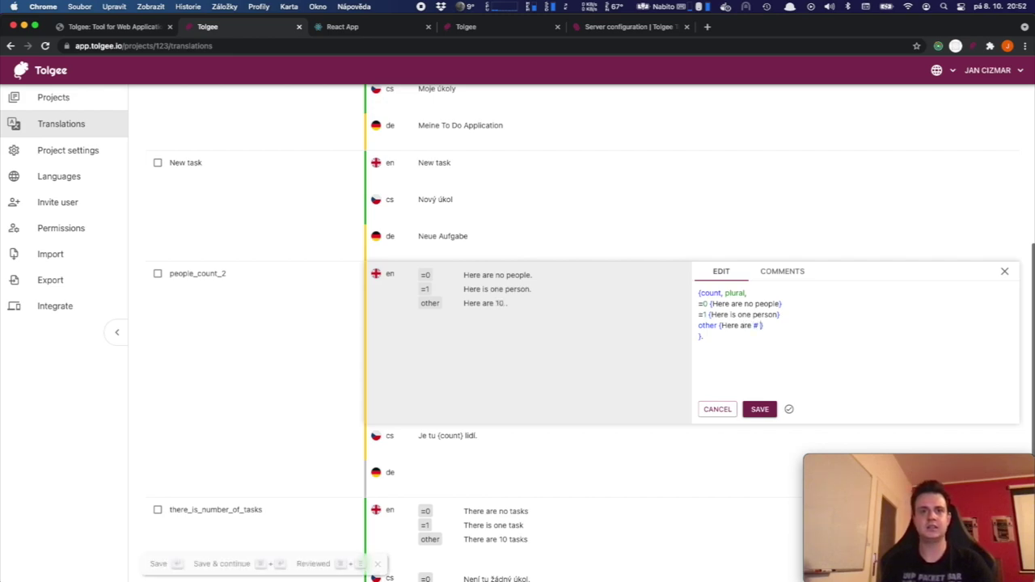
pyautogui.write('people')
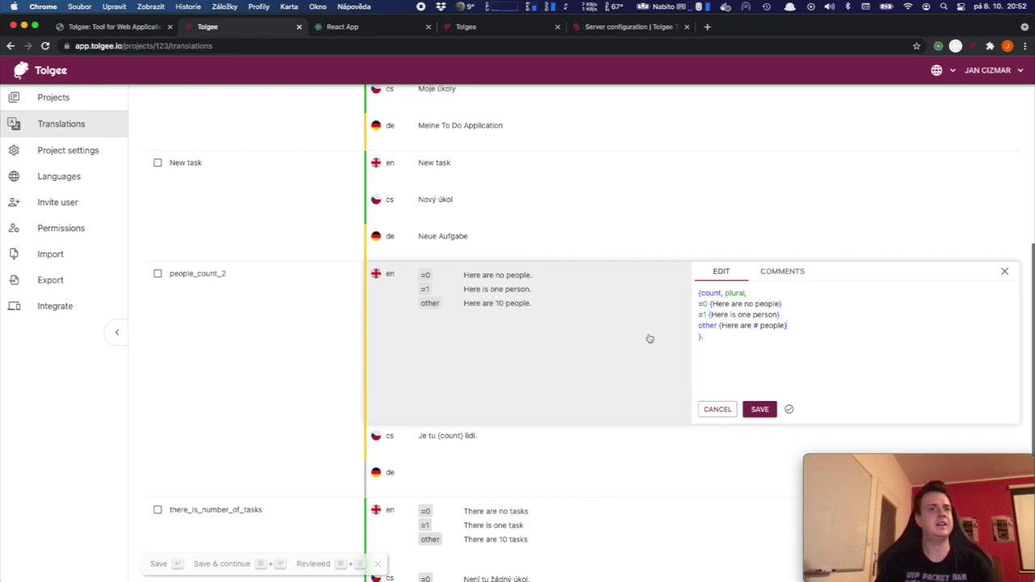
pyautogui.click(753, 410)
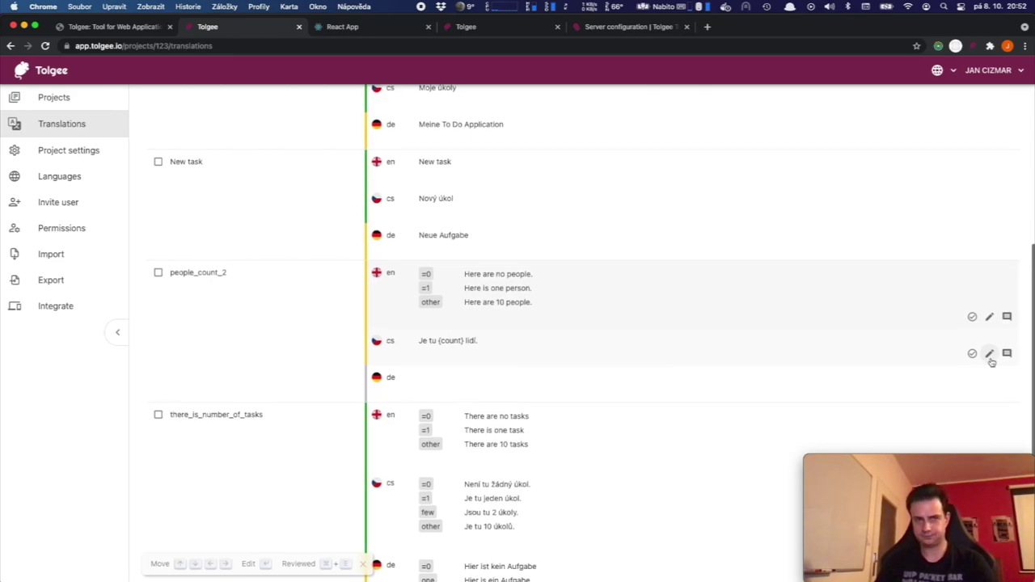
# Step: In the Czech translation of people_count_2, add a comma after count and put the closing brace below an empty line
pyautogui.click(925, 358)
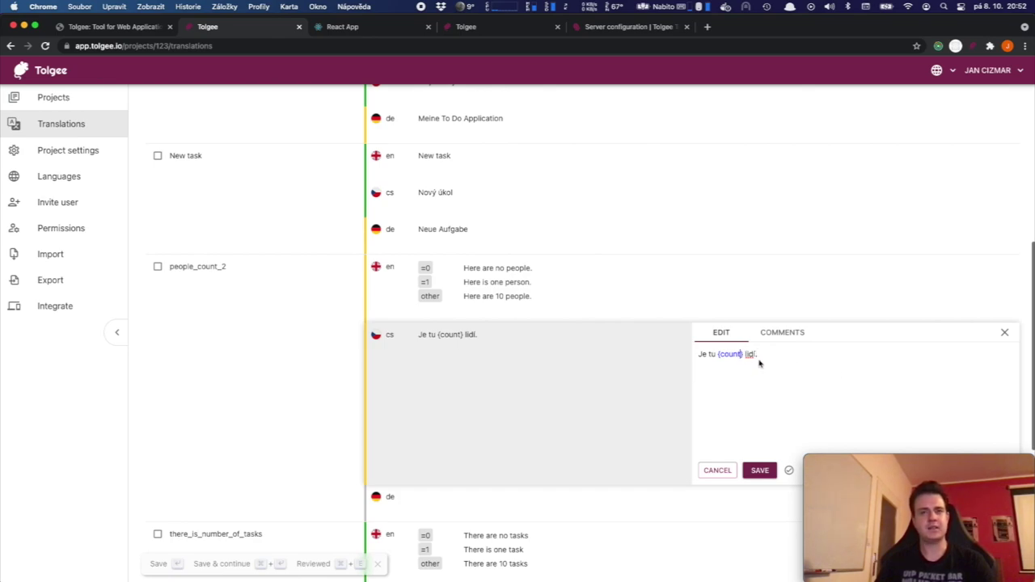
pyautogui.write(',')
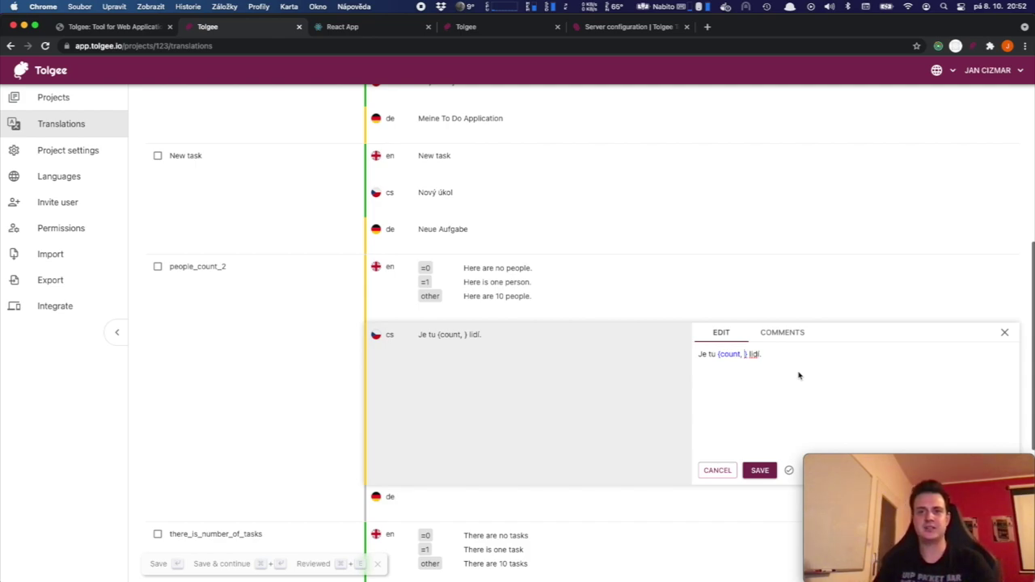
pyautogui.press('Return')
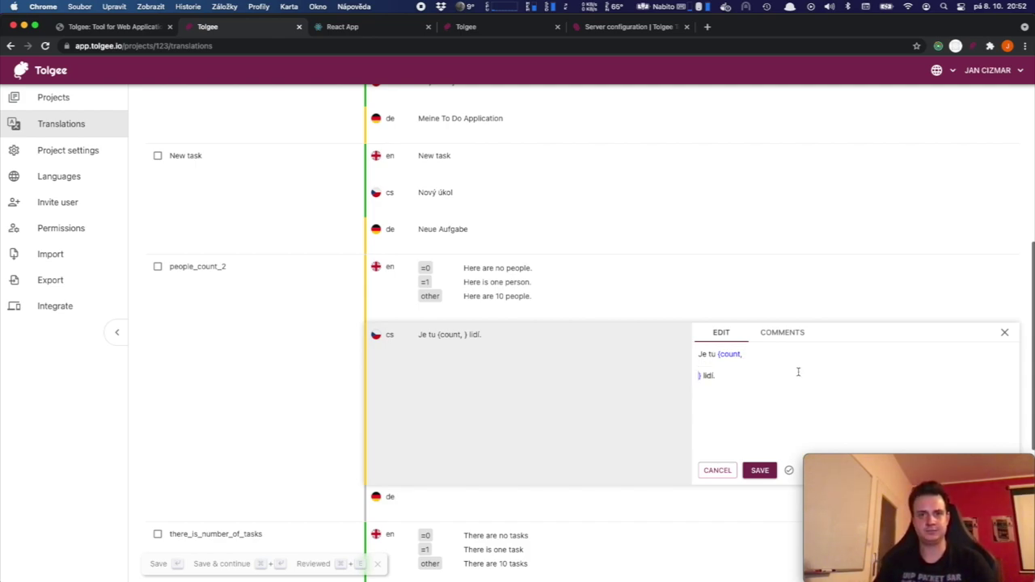
pyautogui.press('Return')
pyautogui.press('Up')
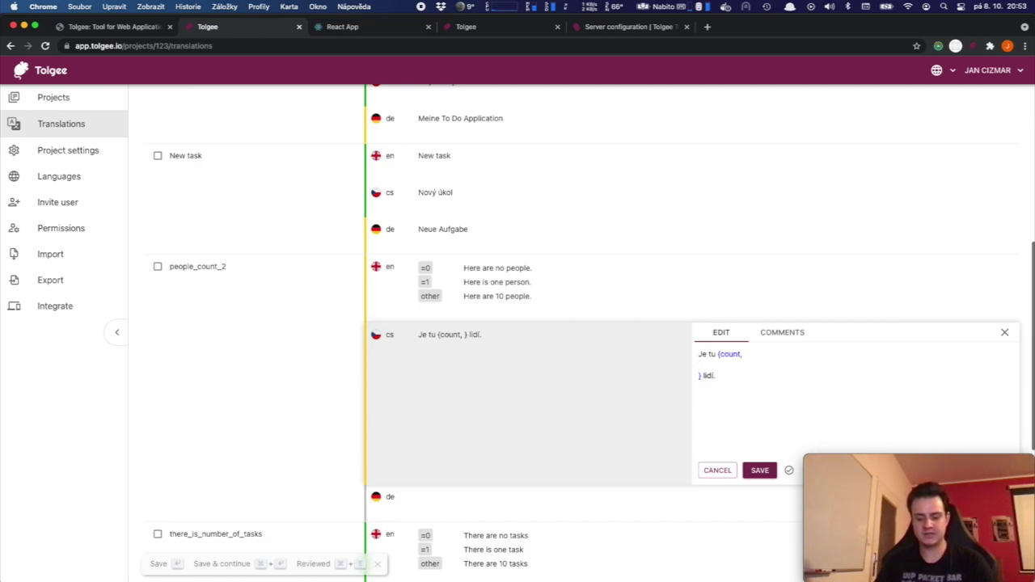
# Step: Add the case few {Jsou tu # lidé} inside the Czech count expression
pyautogui.write('few {')
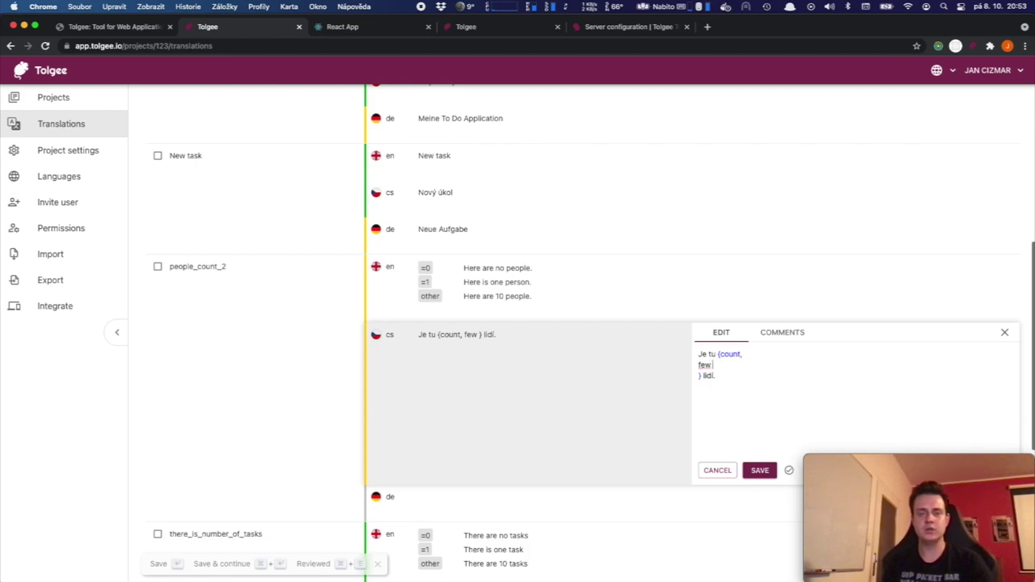
pyautogui.write('}')
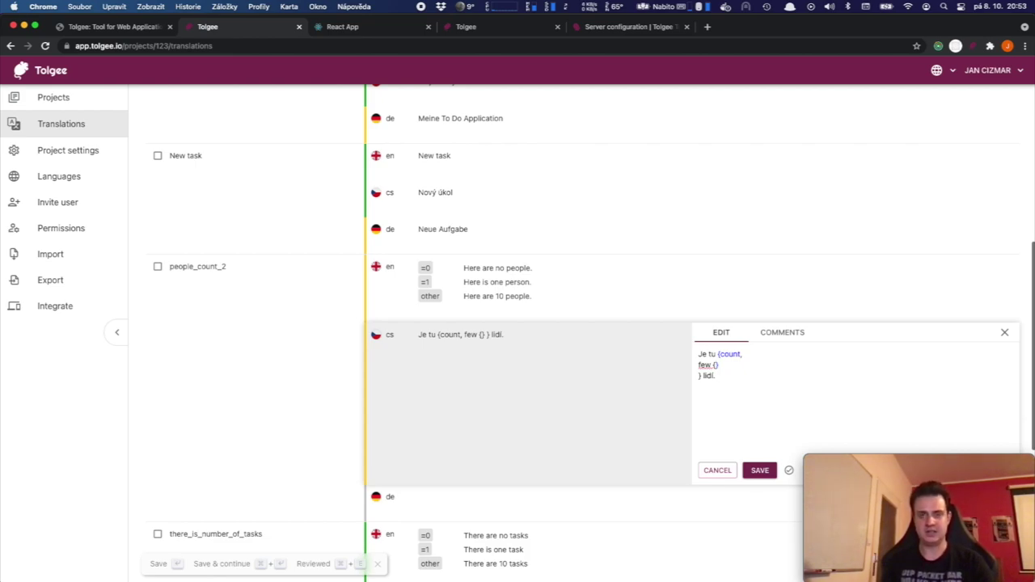
pyautogui.write('Je tu')
pyautogui.press('BackSpace')
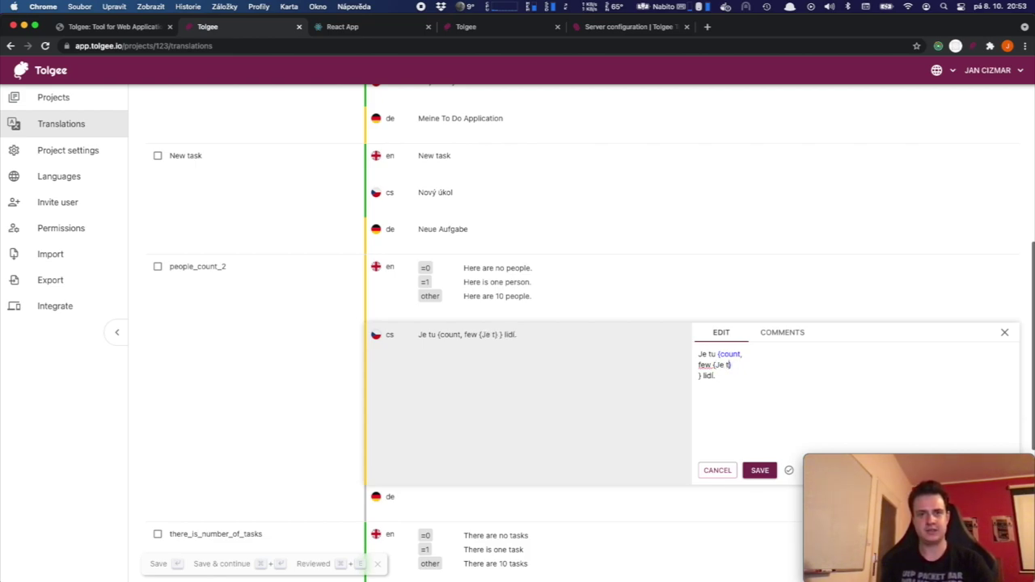
pyautogui.press('BackSpace')
pyautogui.press('BackSpace')
pyautogui.press('BackSpace')
pyautogui.write('sou tu ')
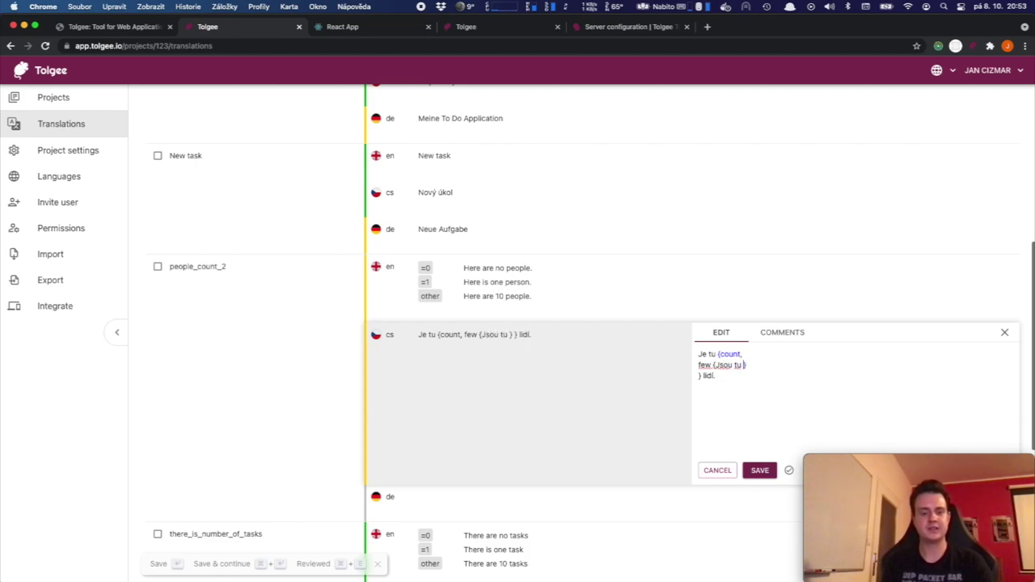
pyautogui.write('#')
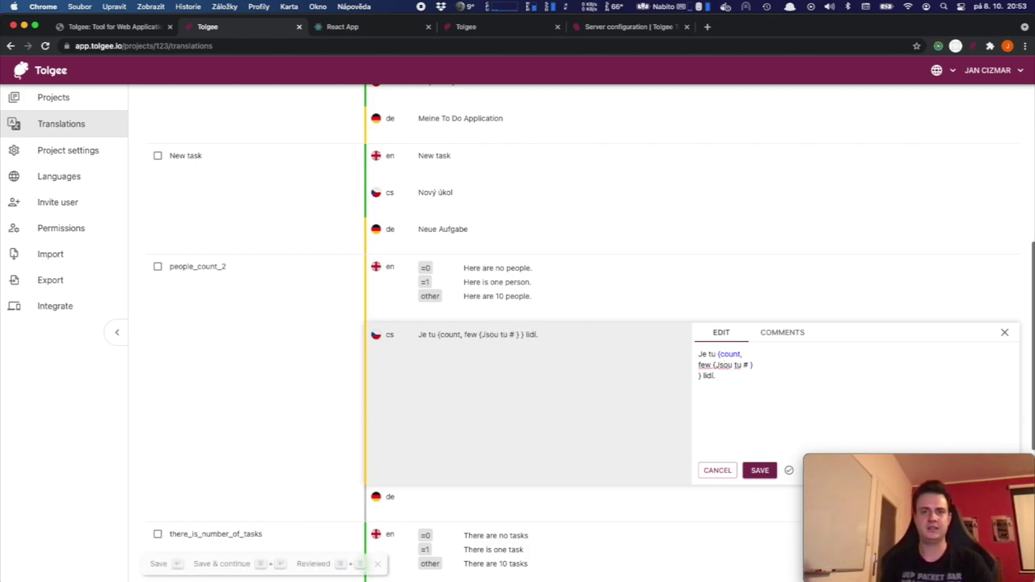
pyautogui.write(' lidé')
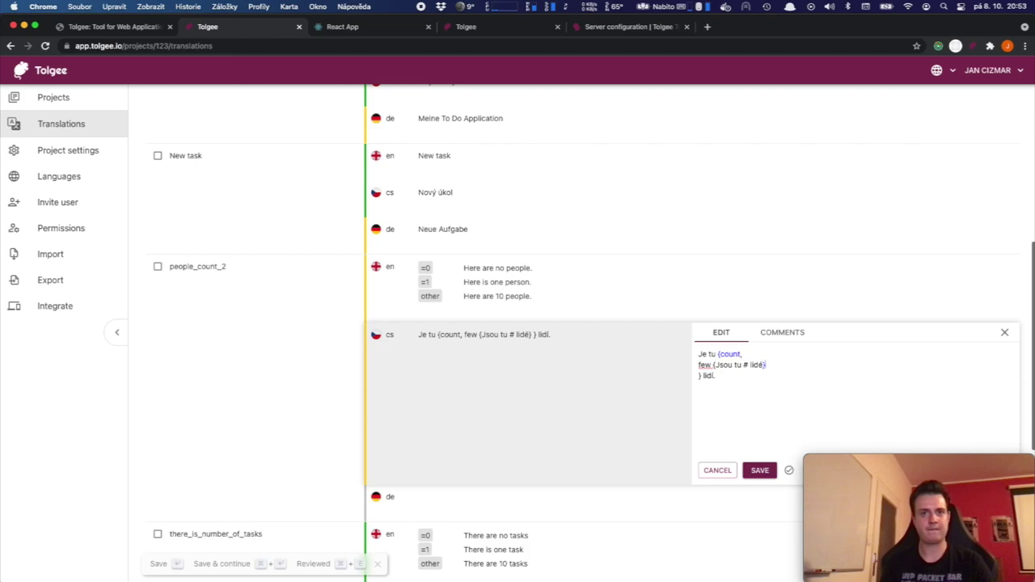
# Step: Remove "Je tu" before and "lidí" after the Czech count expression, keeping the full stop at the end
pyautogui.press('BackSpace')
pyautogui.press('BackSpace')
pyautogui.press('BackSpace')
pyautogui.press('BackSpace')
pyautogui.press('BackSpace')
pyautogui.press('BackSpace')
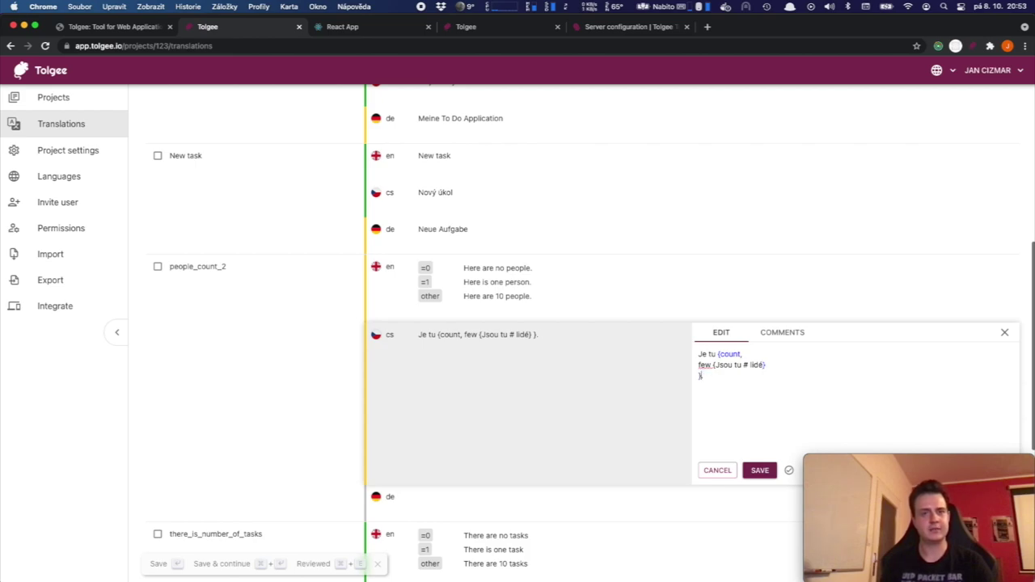
pyautogui.write('.')
pyautogui.press('super+Up')
pyautogui.hotkey('shift', 'Right')
pyautogui.hotkey('shift', 'Right')
pyautogui.hotkey('shift', 'Right')
pyautogui.hotkey('shift', 'Right')
pyautogui.hotkey('shift', 'Right')
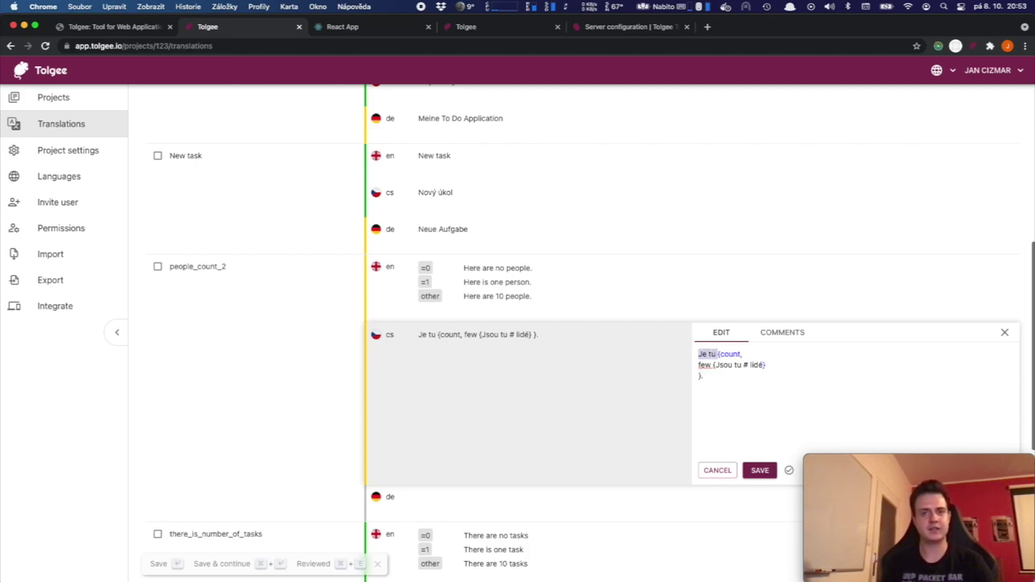
pyautogui.press('BackSpace')
# Step: Add the case other {Je tu # lidí} on a new line below the Czech few case
pyautogui.press('Return')
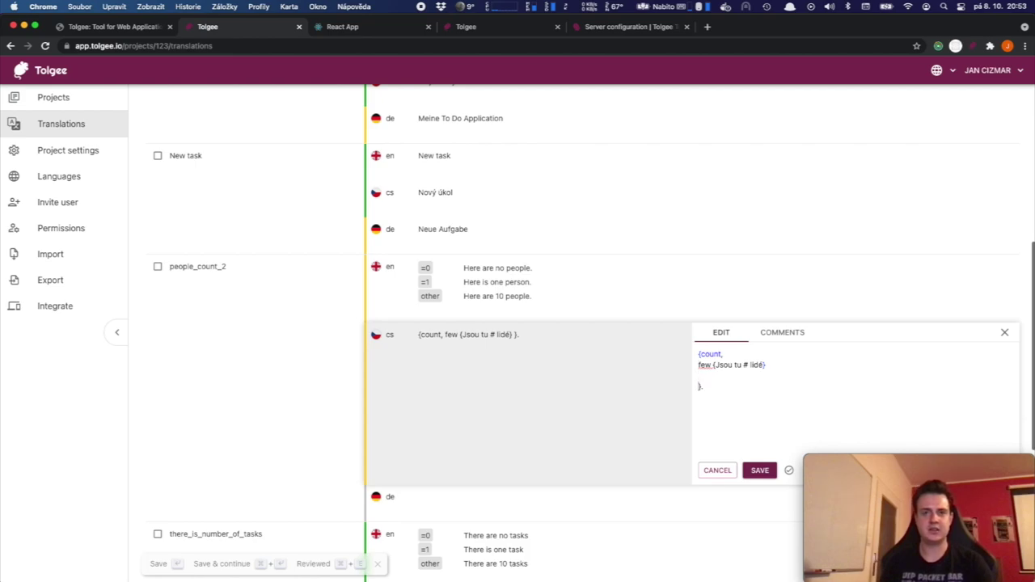
pyautogui.write('othe')
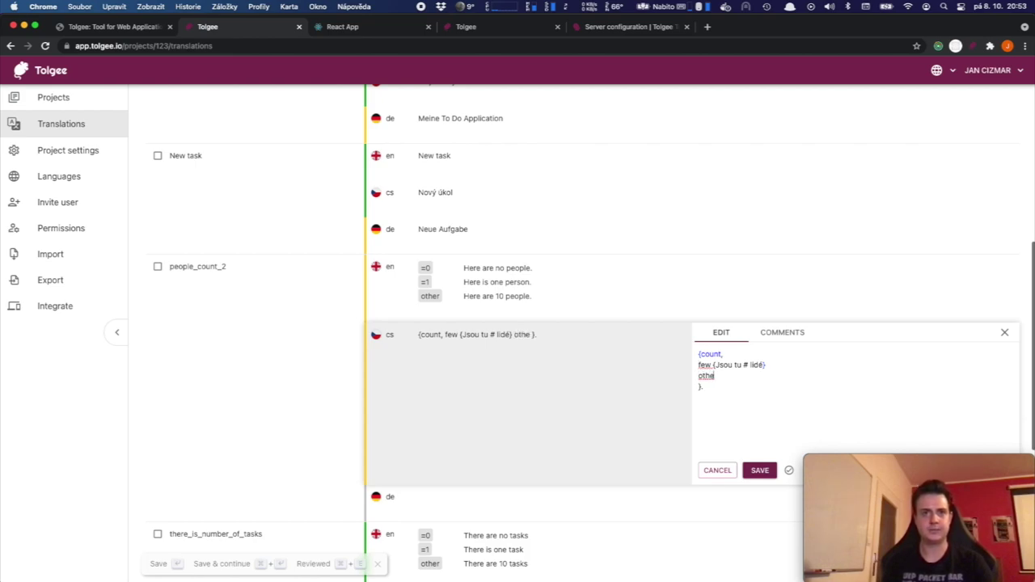
pyautogui.write('r {Je tu ')
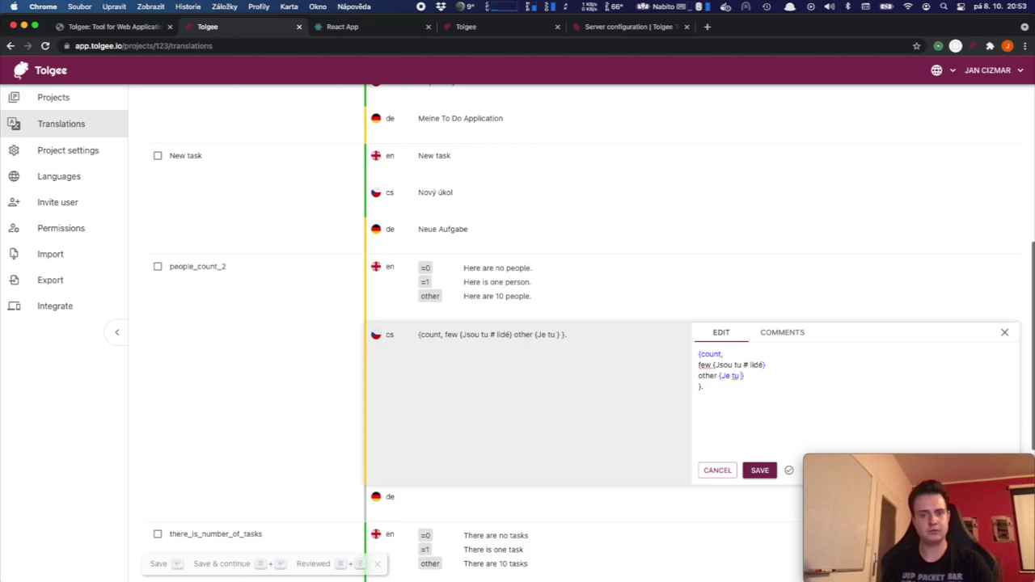
pyautogui.write('# ')
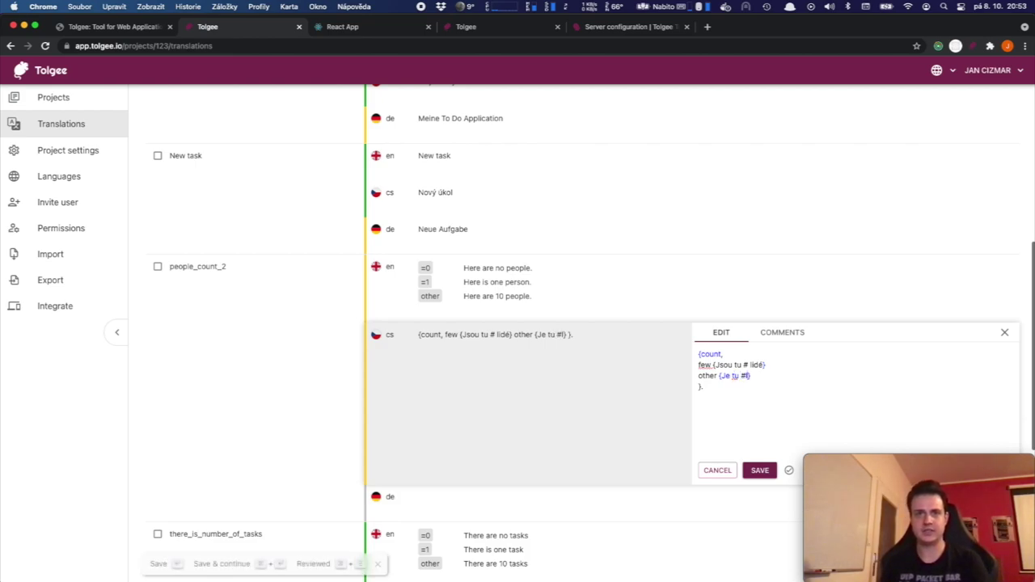
pyautogui.write('l')
pyautogui.press('BackSpace')
pyautogui.write('lidí')
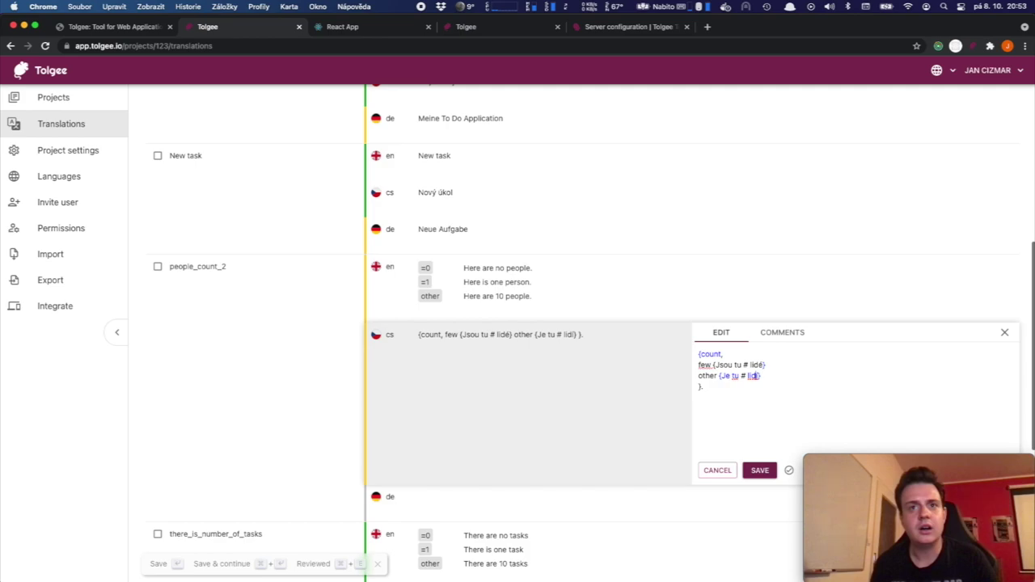
pyautogui.press('BackSpace')
pyautogui.write('i')
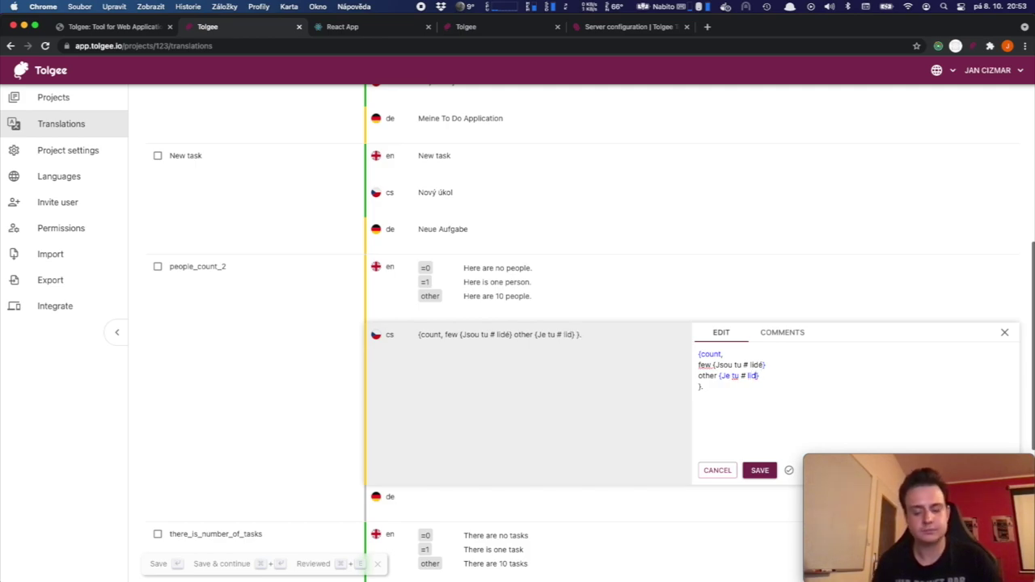
# Step: Insert the case =0 {Není tu žádný člověk} above the Czech few case, followed by an empty line
pyautogui.click(724, 355)
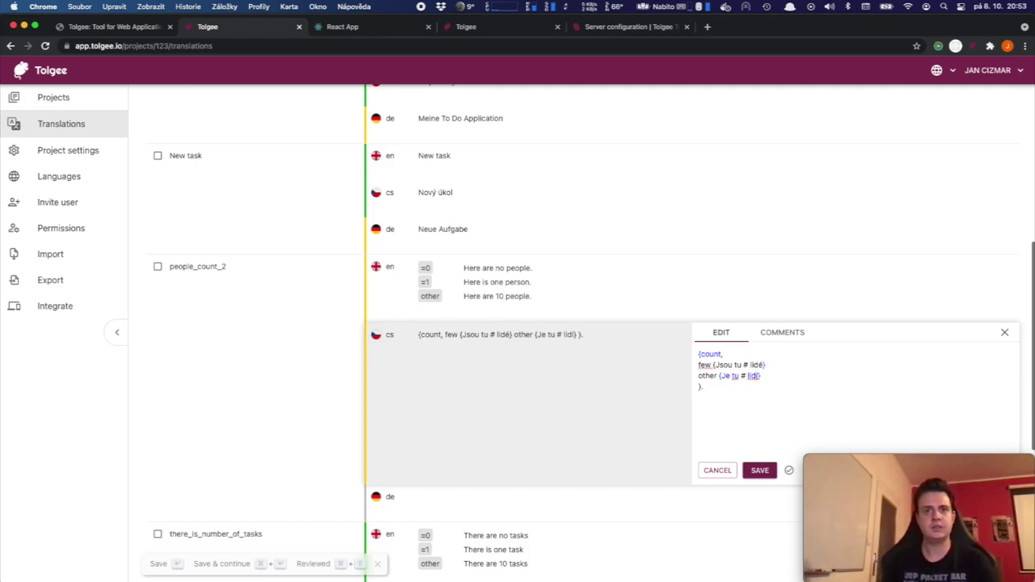
pyautogui.press('Return')
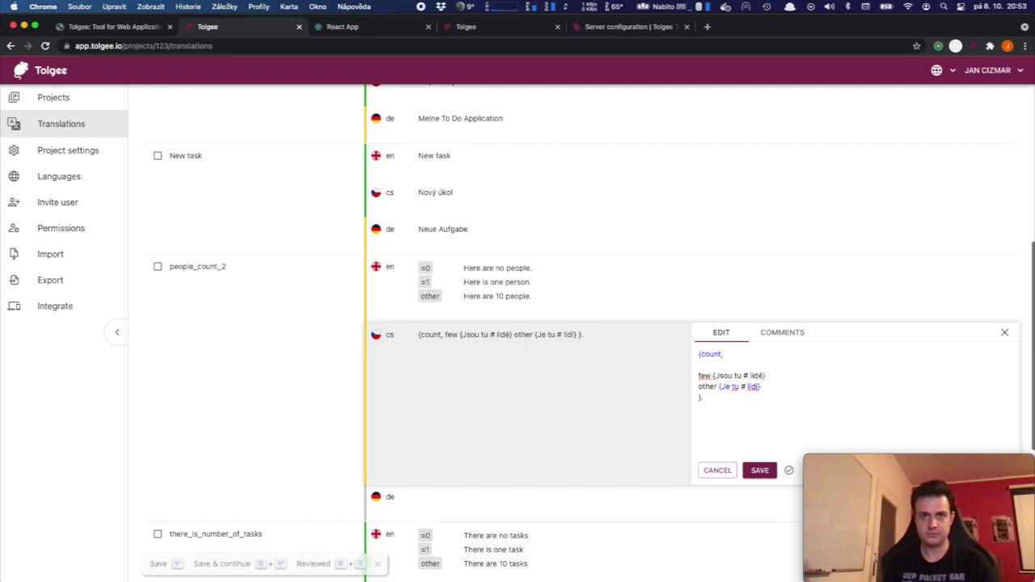
pyautogui.write('=0')
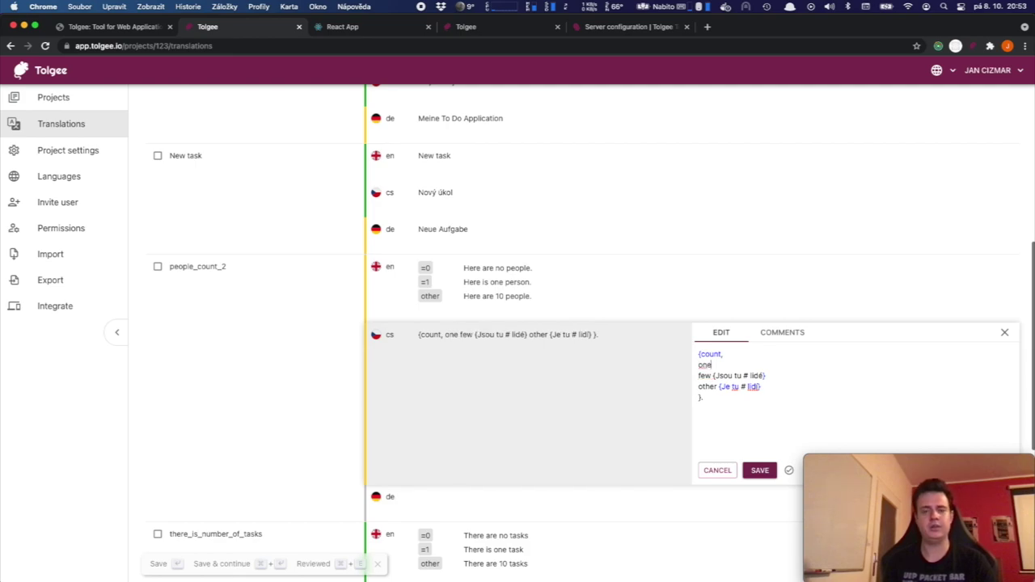
pyautogui.press('BackSpace')
pyautogui.press('BackSpace')
pyautogui.write('0')
pyautogui.press('BackSpace')
pyautogui.write('=0')
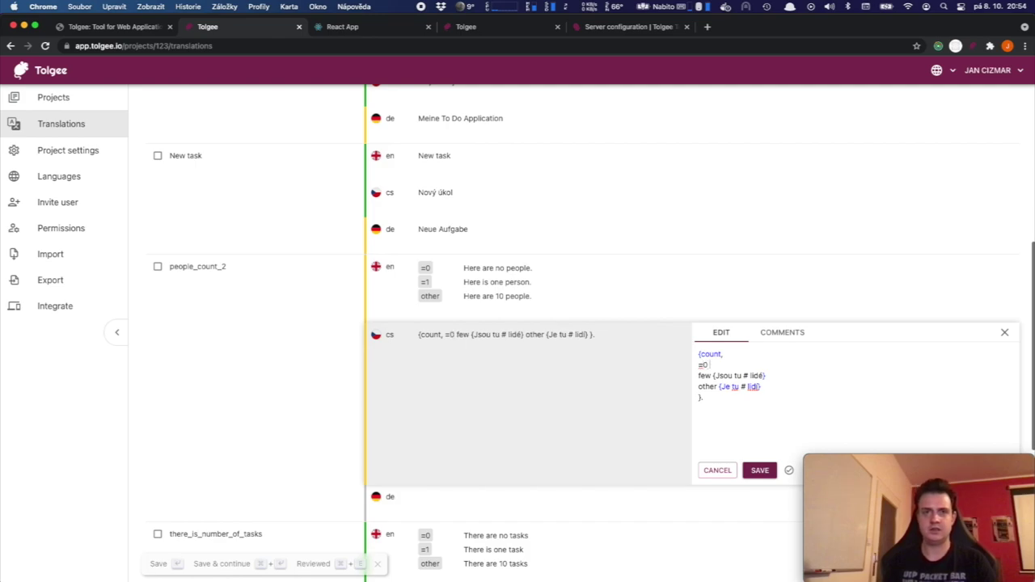
pyautogui.write(' {Ne')
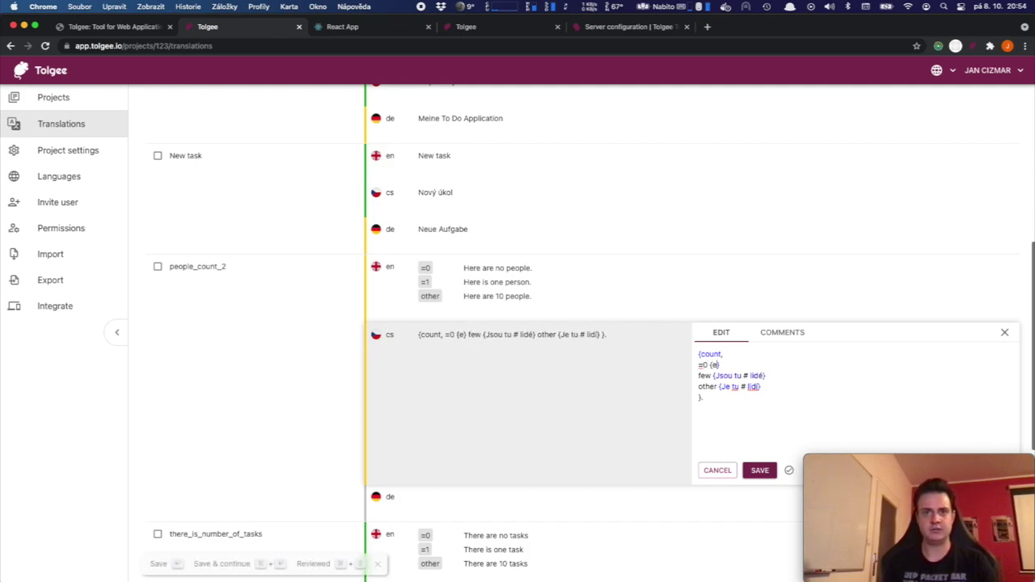
pyautogui.write('ní tu žádný ')
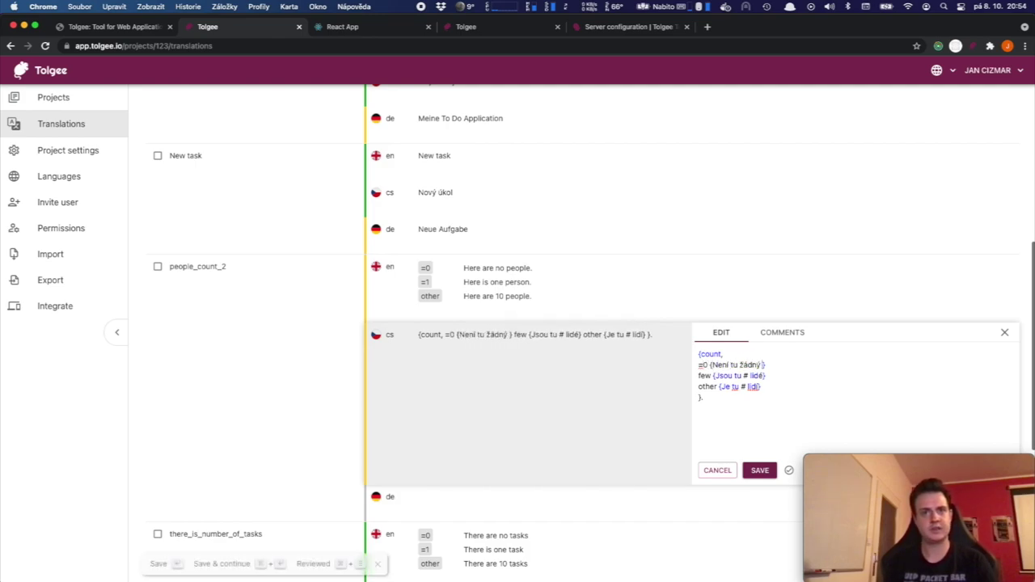
pyautogui.write('člověk')
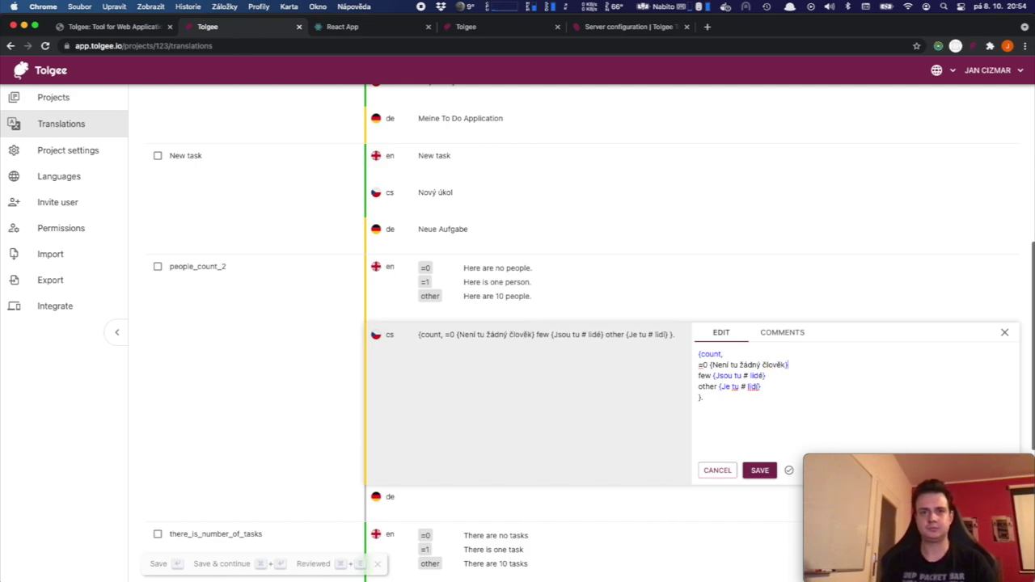
pyautogui.press('Return')
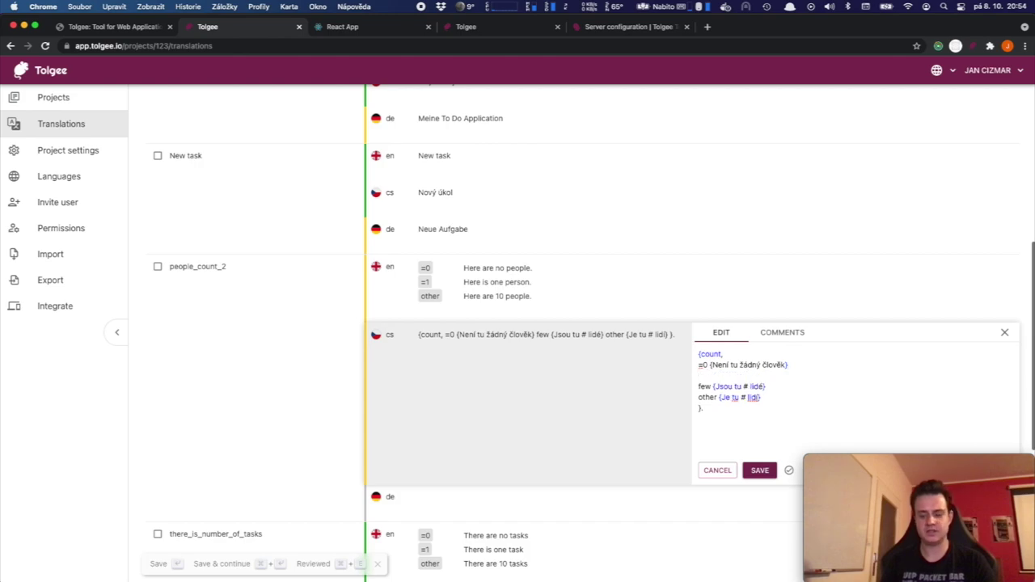
# Step: Add the case =1 {Je tu jeden člověk} between the =0 and few cases of the Czech people_count_2 translation
pyautogui.write('=1 {')
pyautogui.write('Je tu}')
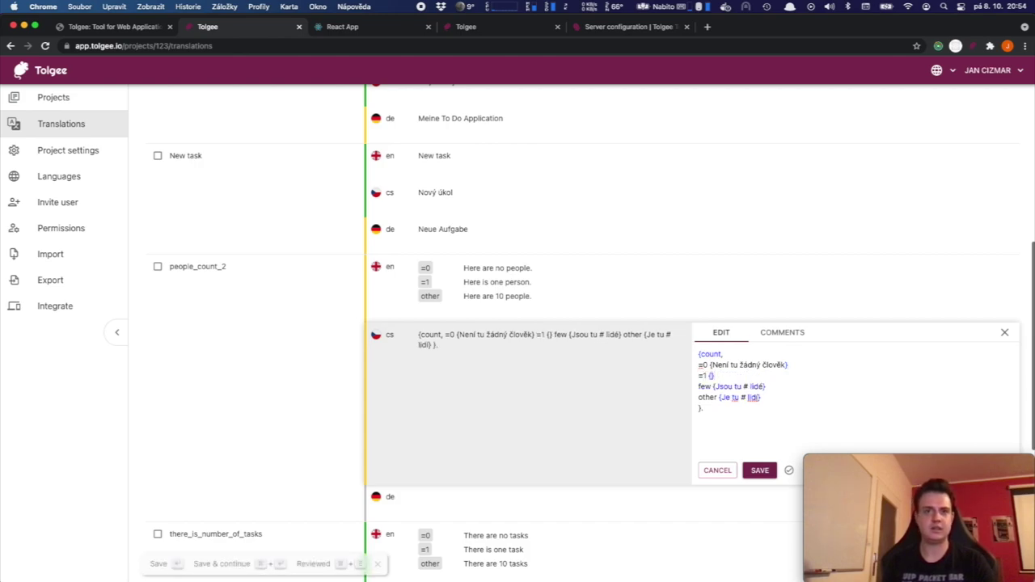
pyautogui.write(' jeden č')
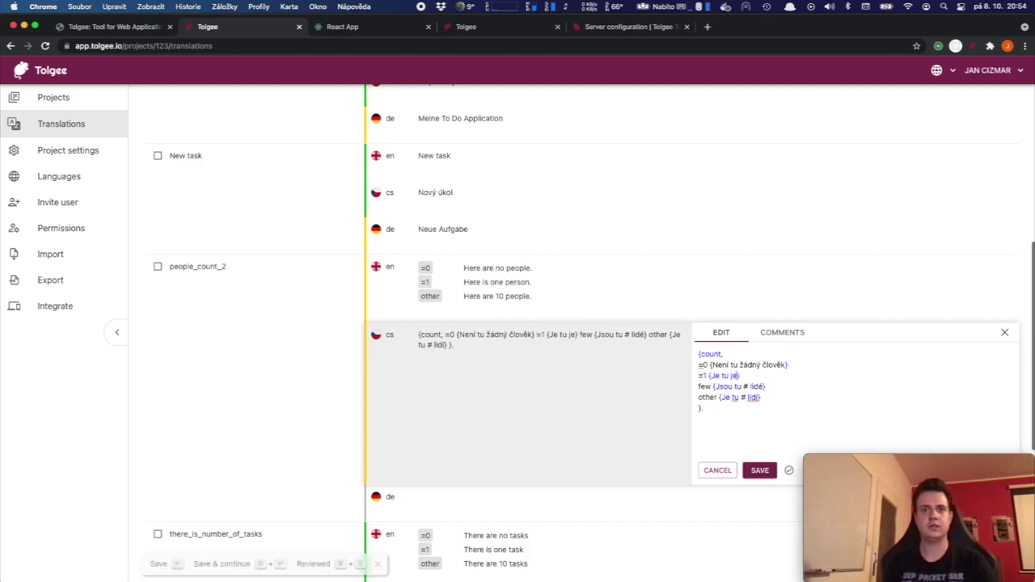
pyautogui.write('lověk')
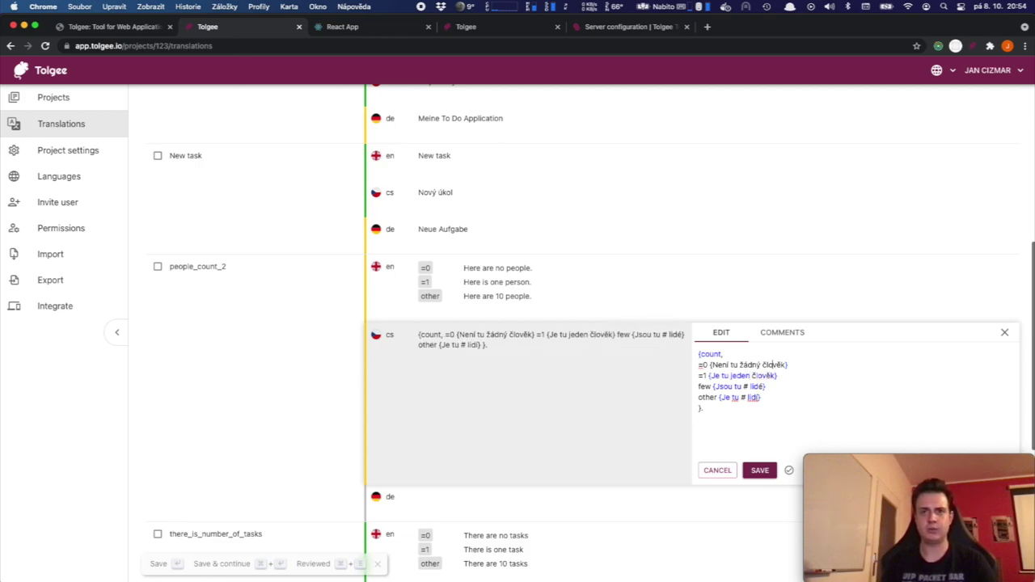
# Step: Complete the Czech count expression's opening with "plural," and save the people_count_2 translation
pyautogui.write('plural,')
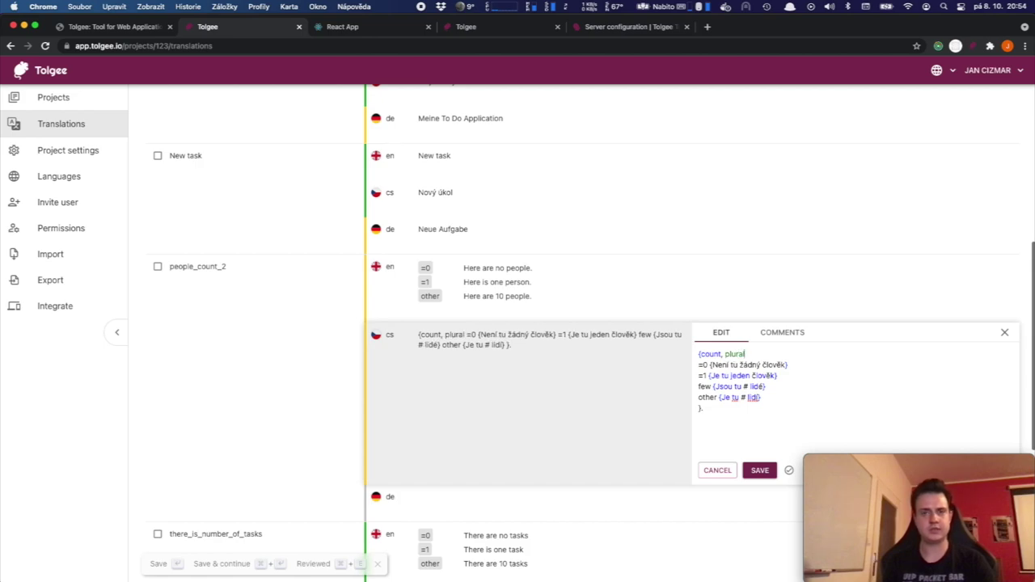
pyautogui.click(702, 409)
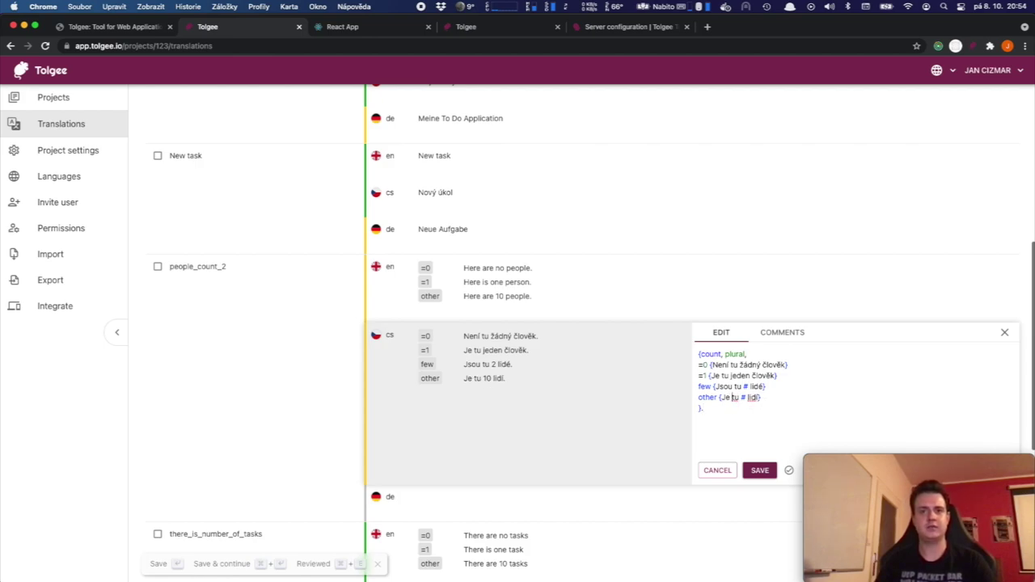
pyautogui.click(809, 385)
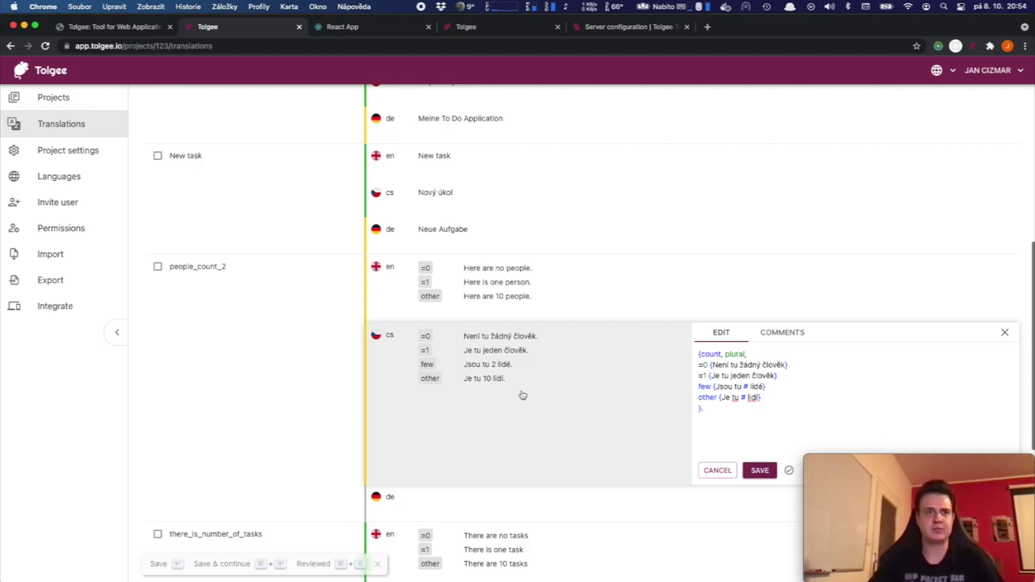
pyautogui.click(727, 469)
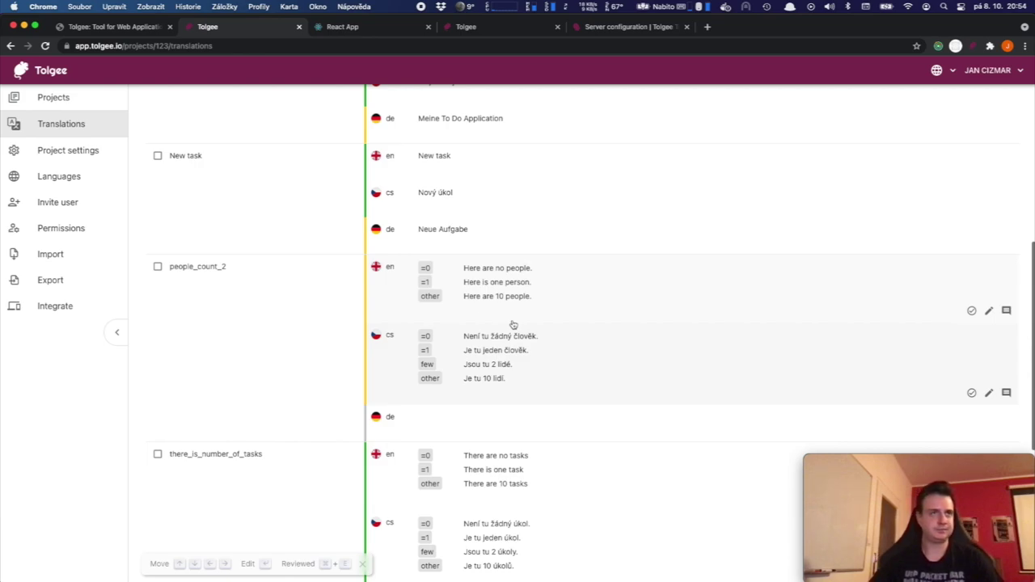
# Step: Return to the presentation and advance past the gender_of_host select example to the "Preparing App for production" slide
pyautogui.click(131, 30)
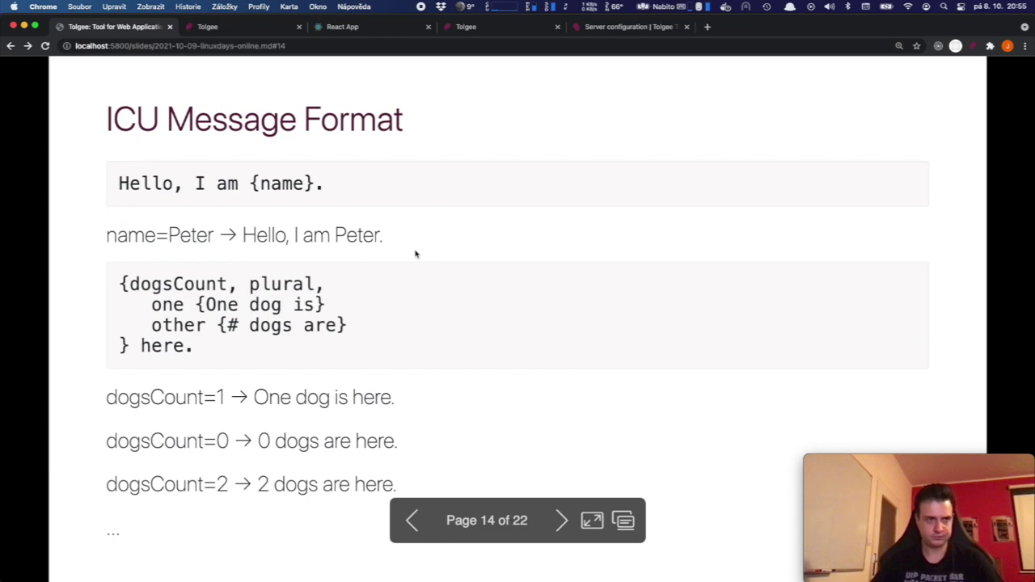
pyautogui.press('Right')
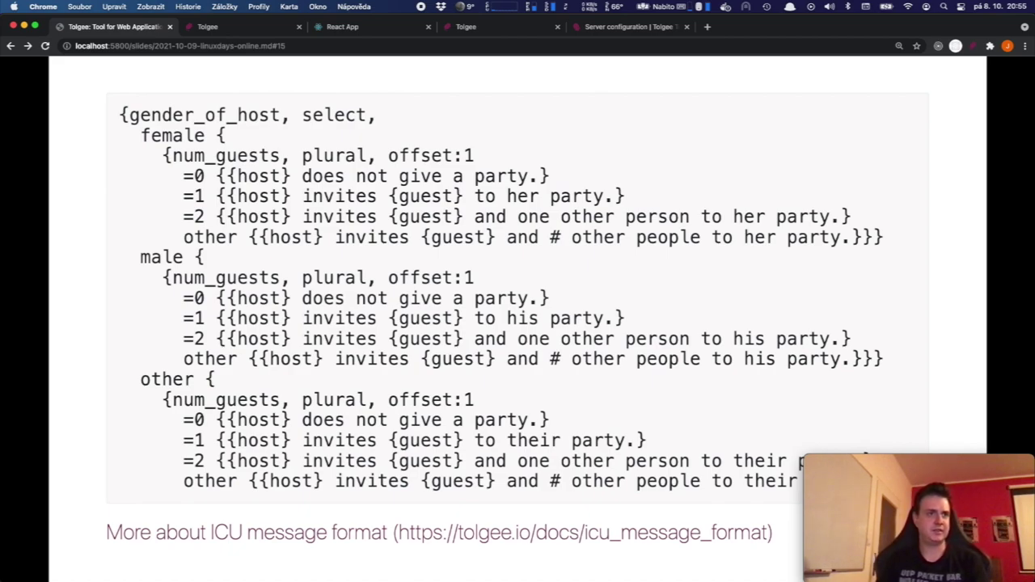
pyautogui.press('Right')
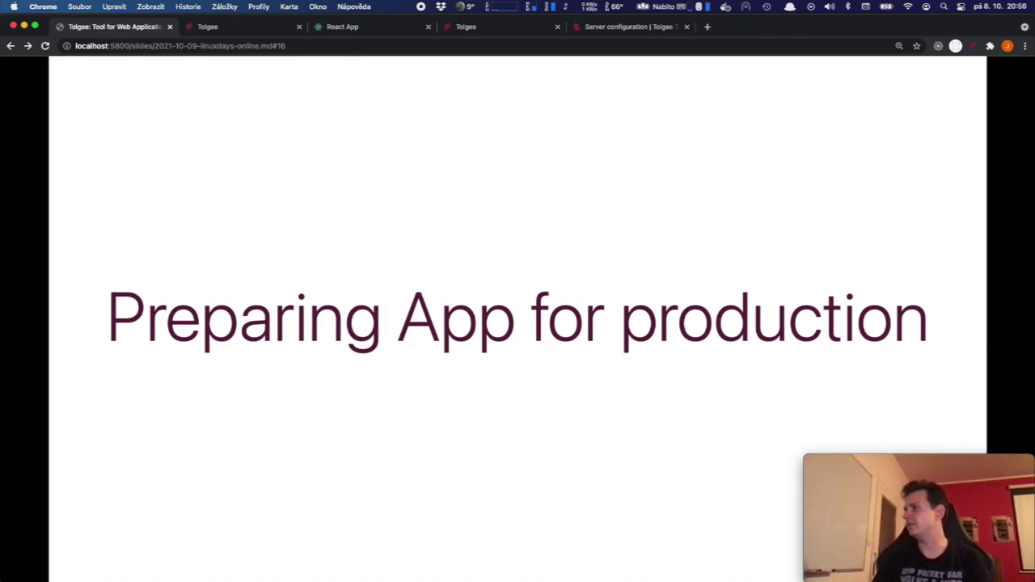
# Step: Switch to Visual Studio Code, open index.tsx and comment out the apiKey prop of TolgeeProvider
pyautogui.press('super+Tab')
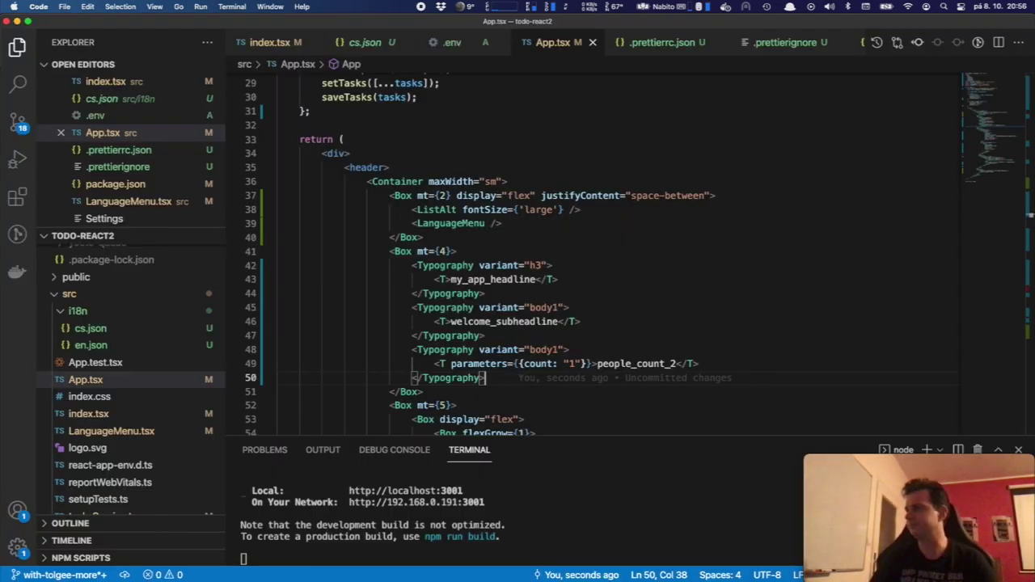
pyautogui.scroll(1, 388, 270)
pyautogui.scroll(5, 388, 270)
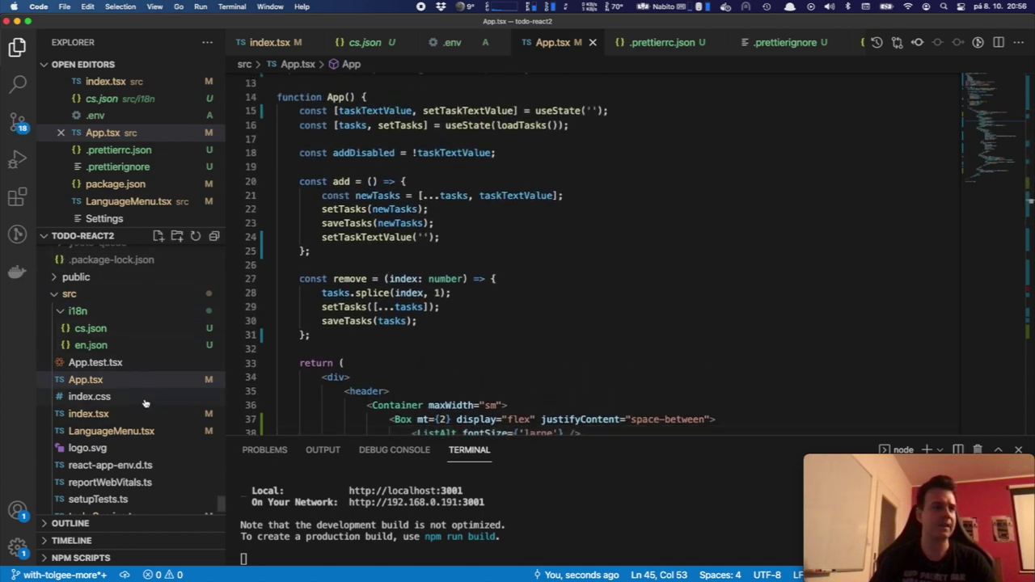
pyautogui.click(521, 358)
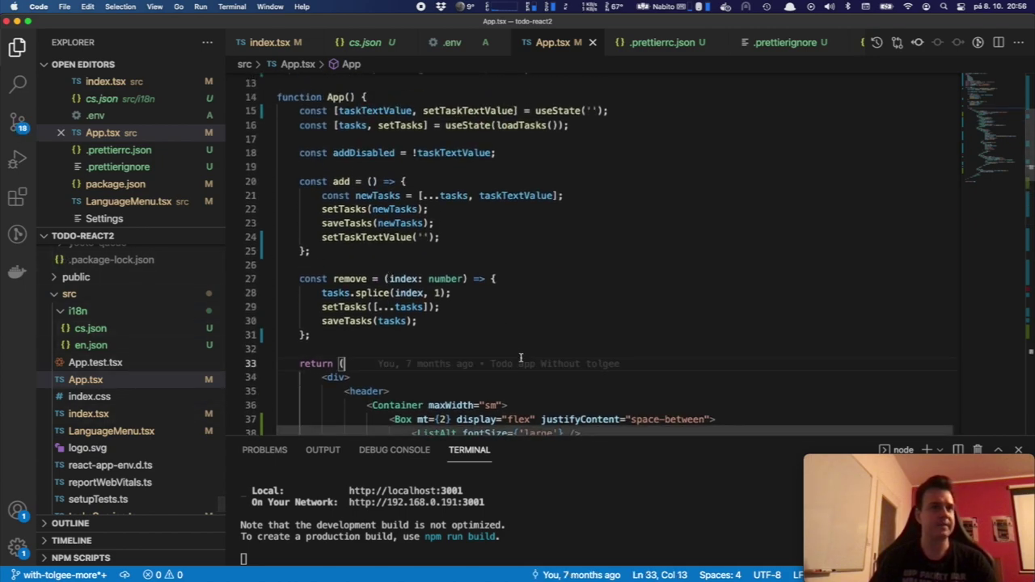
pyautogui.click(97, 413)
pyautogui.click(345, 248)
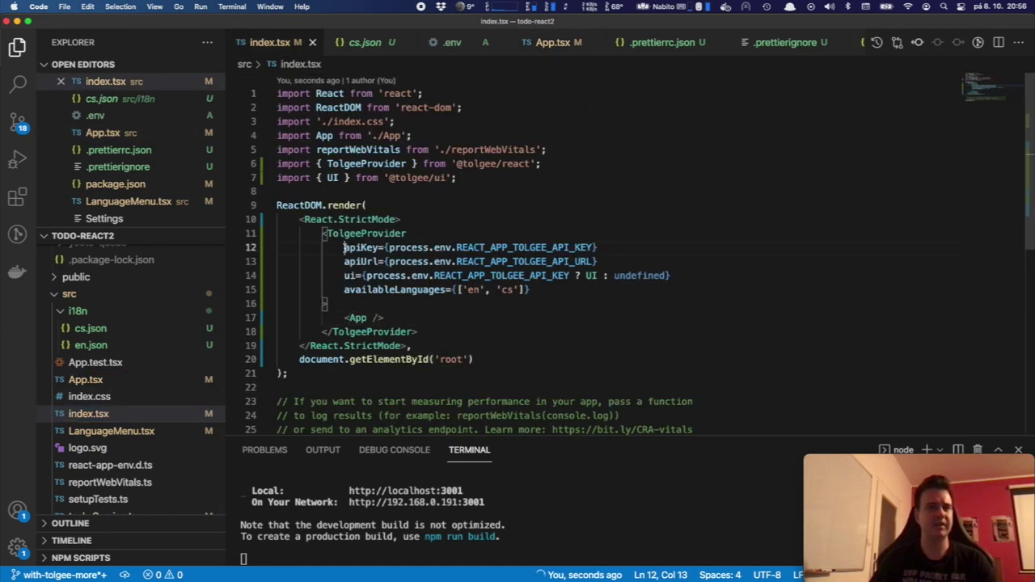
pyautogui.hotkey('ctrl', '/')
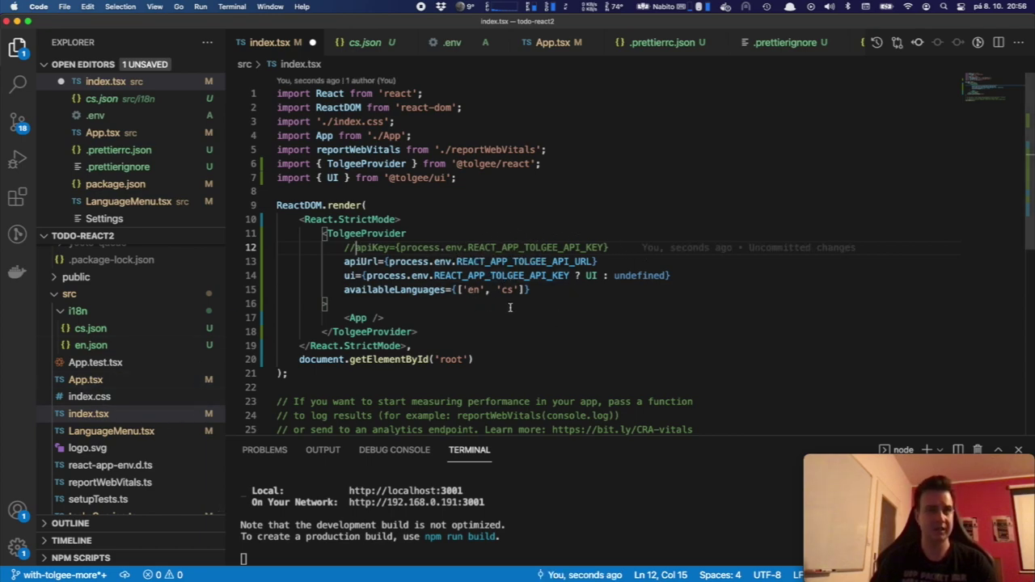
pyautogui.scroll(-5, 148, 397)
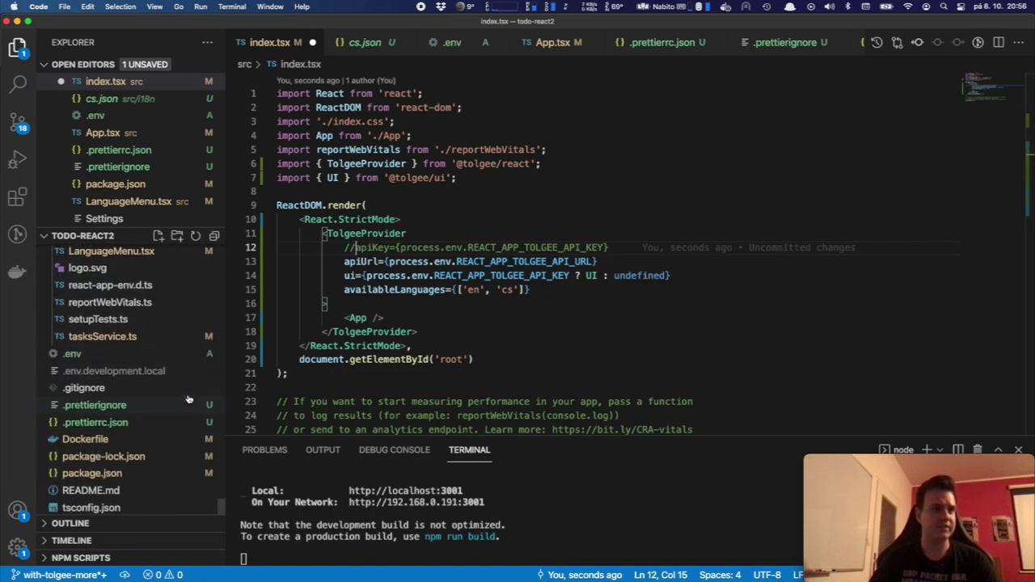
pyautogui.scroll(6, 188, 400)
pyautogui.click(668, 261)
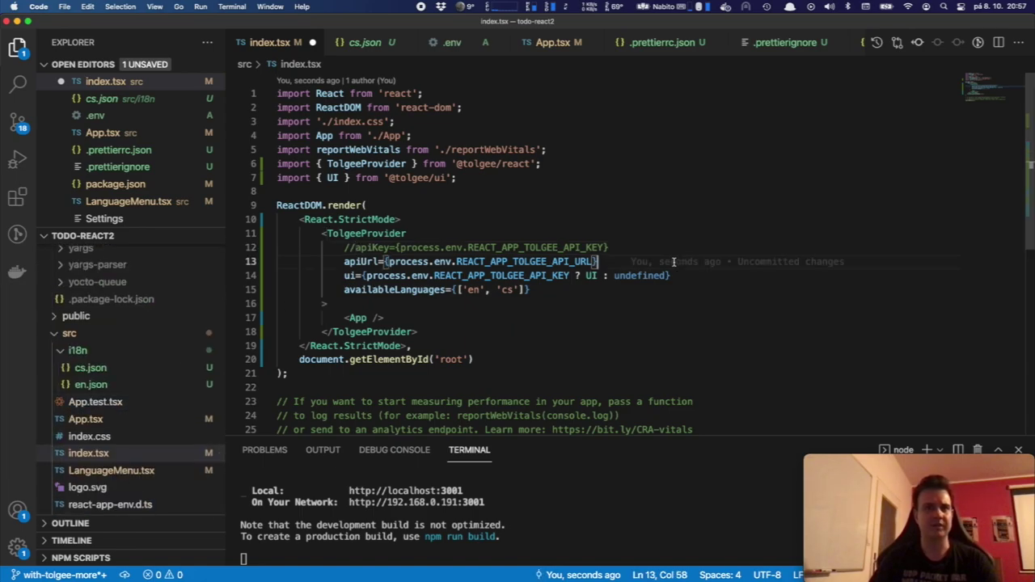
pyautogui.click(664, 254)
pyautogui.click(639, 331)
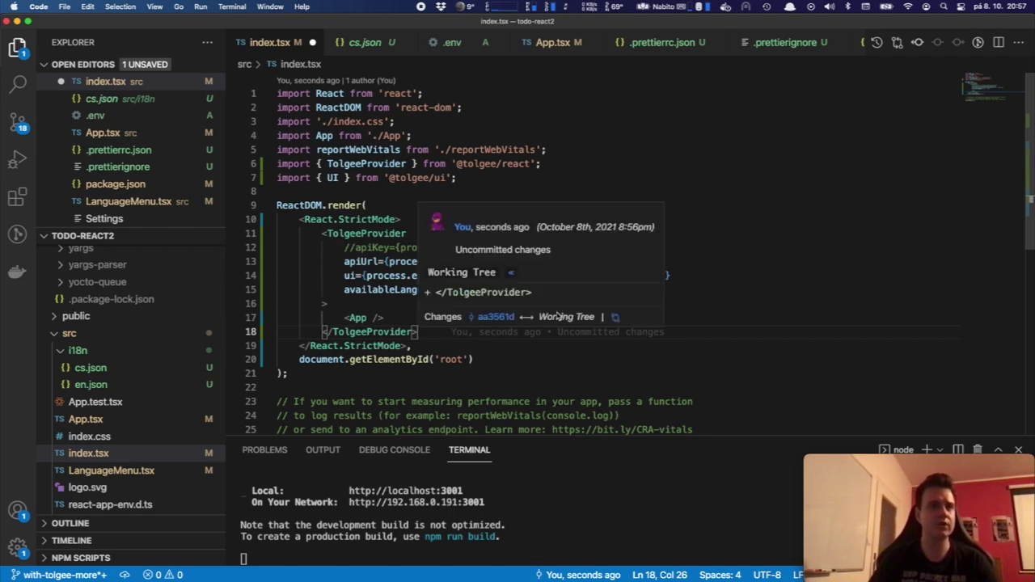
# Step: Add a staticData prop with an empty object spread over several lines below availableLanguages in TolgeeProvider
pyautogui.click(531, 290)
pyautogui.press('Return')
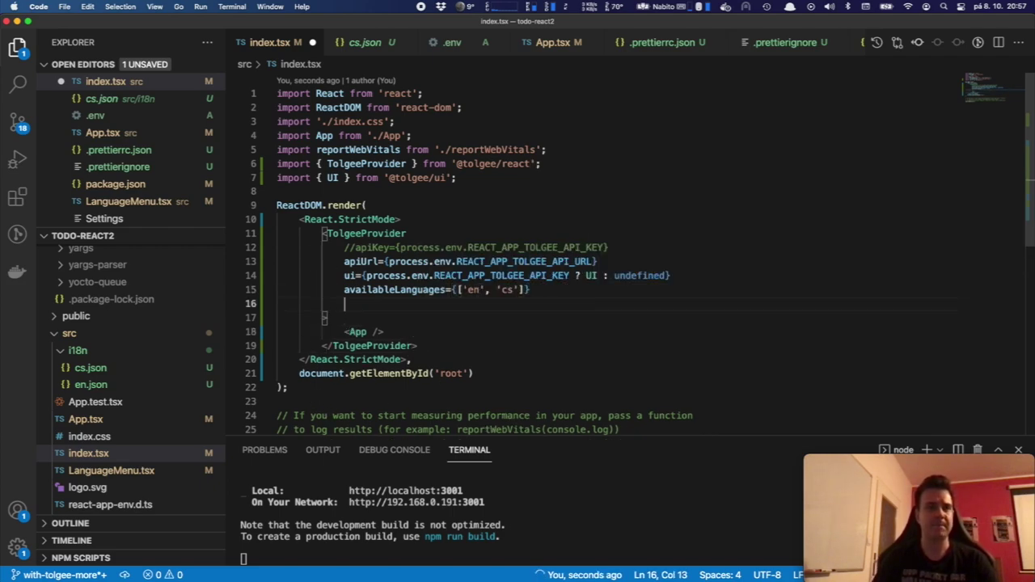
pyautogui.write('staticData')
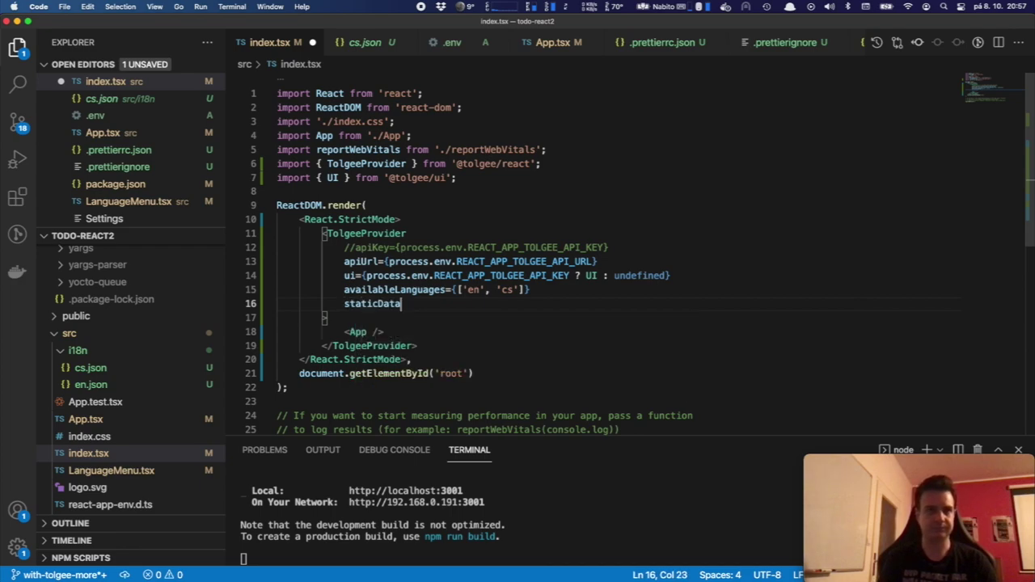
pyautogui.write('={{')
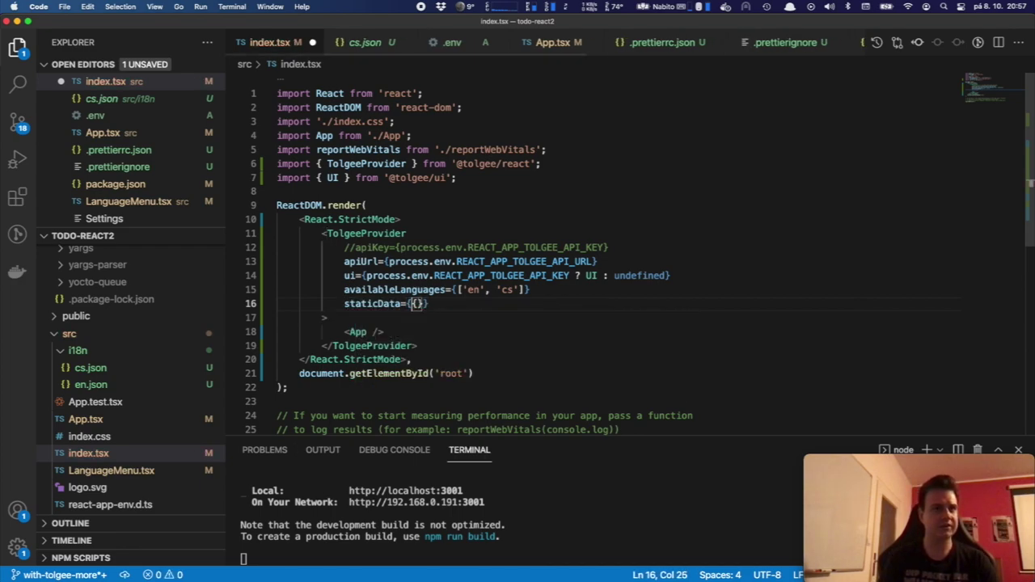
pyautogui.press('Return')
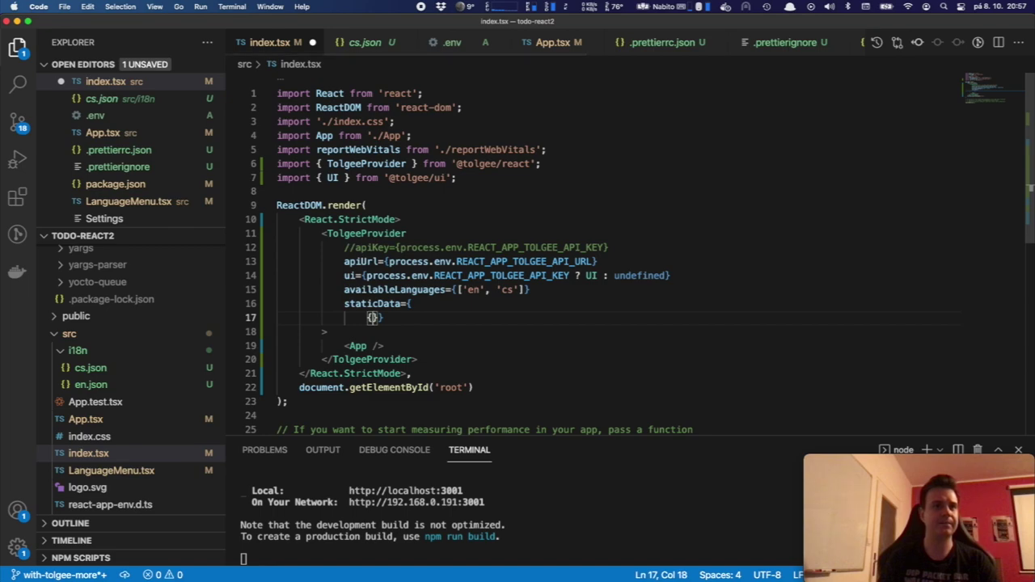
pyautogui.press('BackSpace')
pyautogui.press('super+z')
pyautogui.press('super+z')
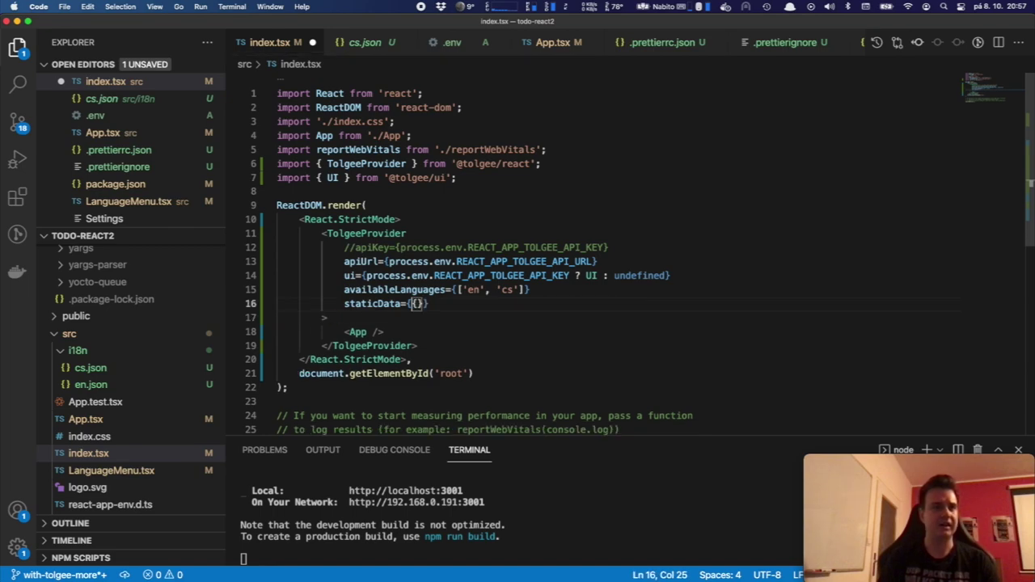
pyautogui.press('Return')
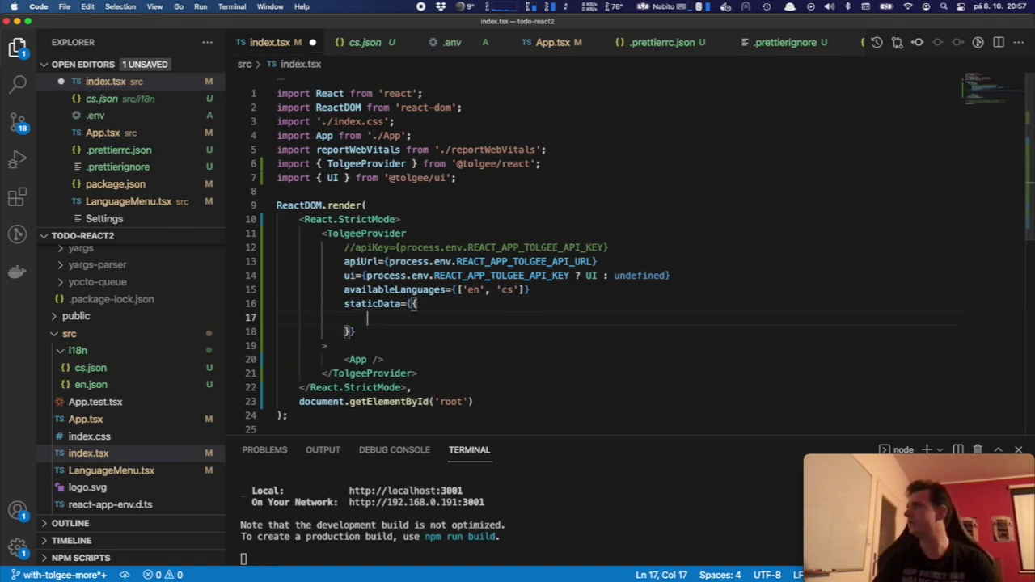
# Step: Switch to the Tolgee platform in Chrome, view the project's export page and return to its translations
pyautogui.press('super+Tab')
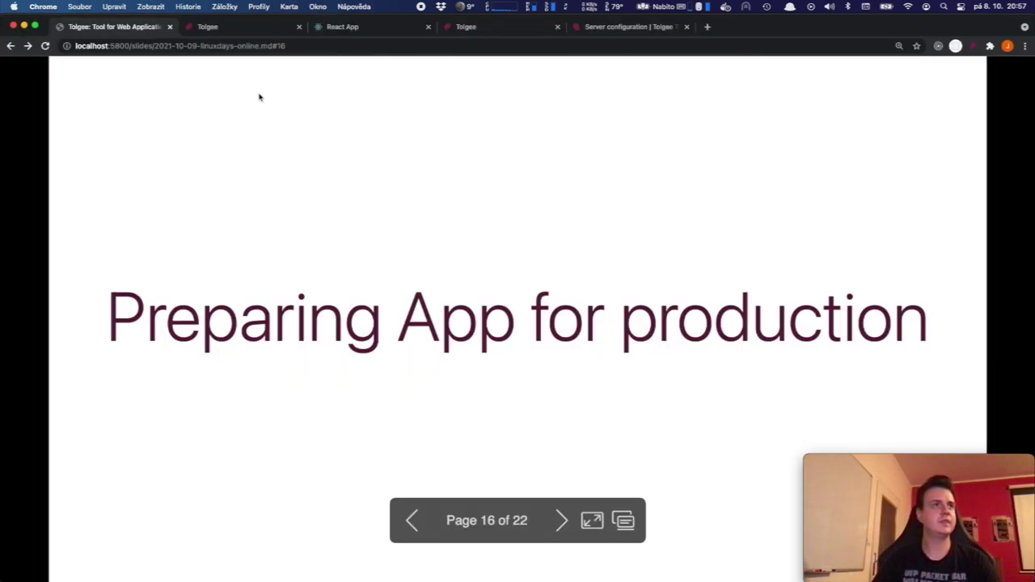
pyautogui.click(227, 33)
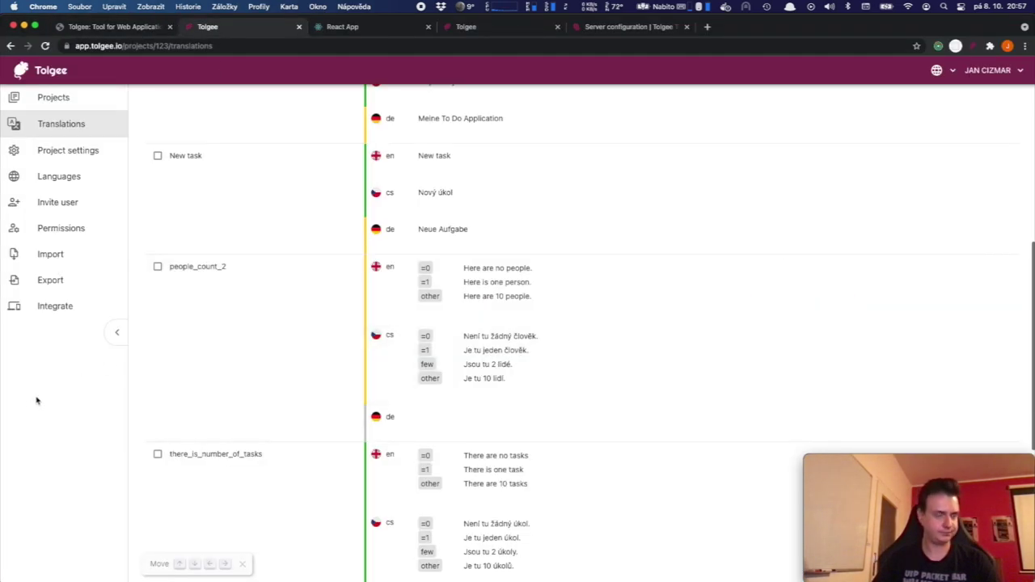
pyautogui.click(46, 280)
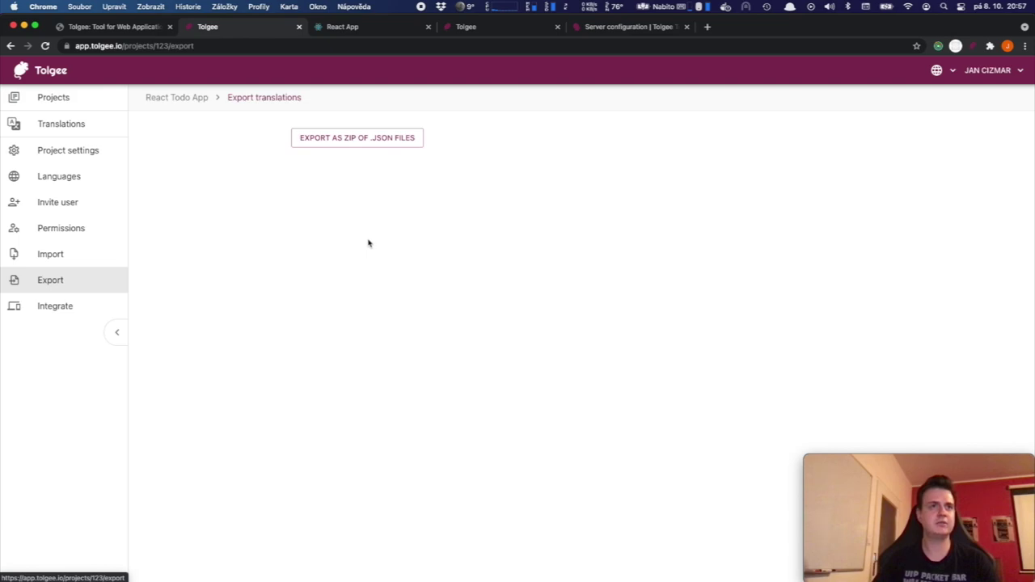
pyautogui.click(101, 129)
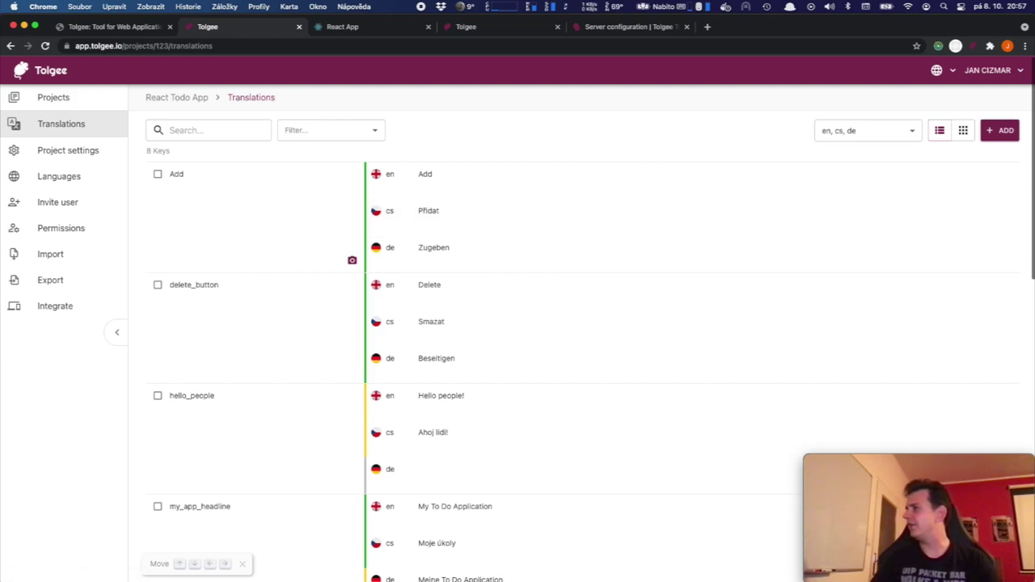
# Step: Switch back to Visual Studio Code and begin an en entry inside staticData as an arrow function without parameters
pyautogui.press('super+Tab')
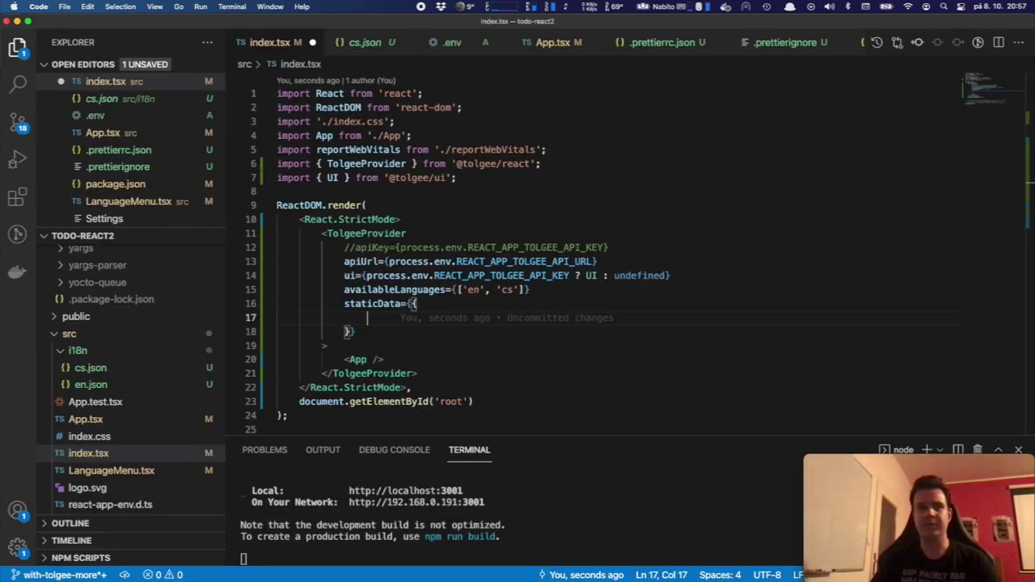
pyautogui.click(475, 316)
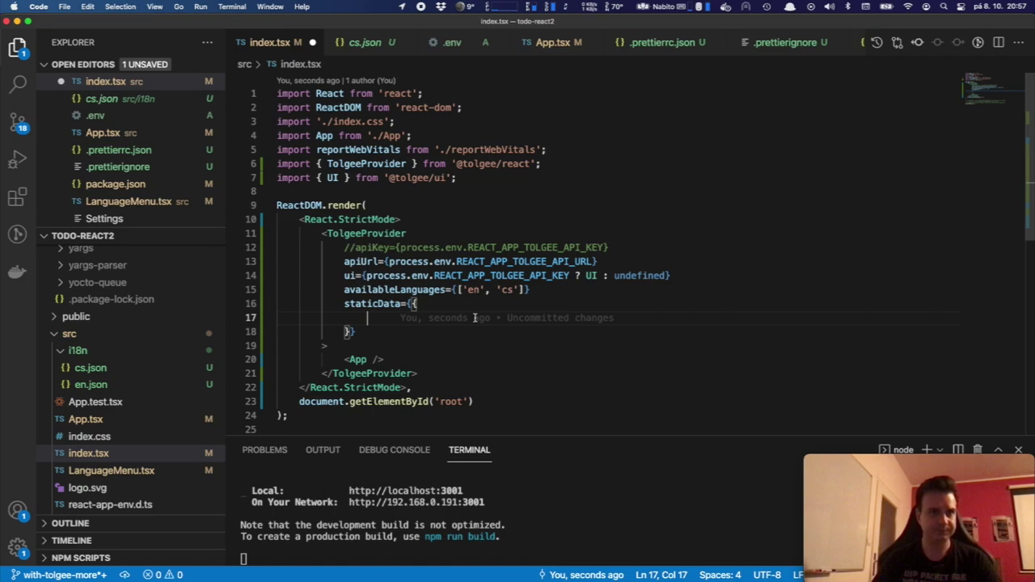
pyautogui.write('en:')
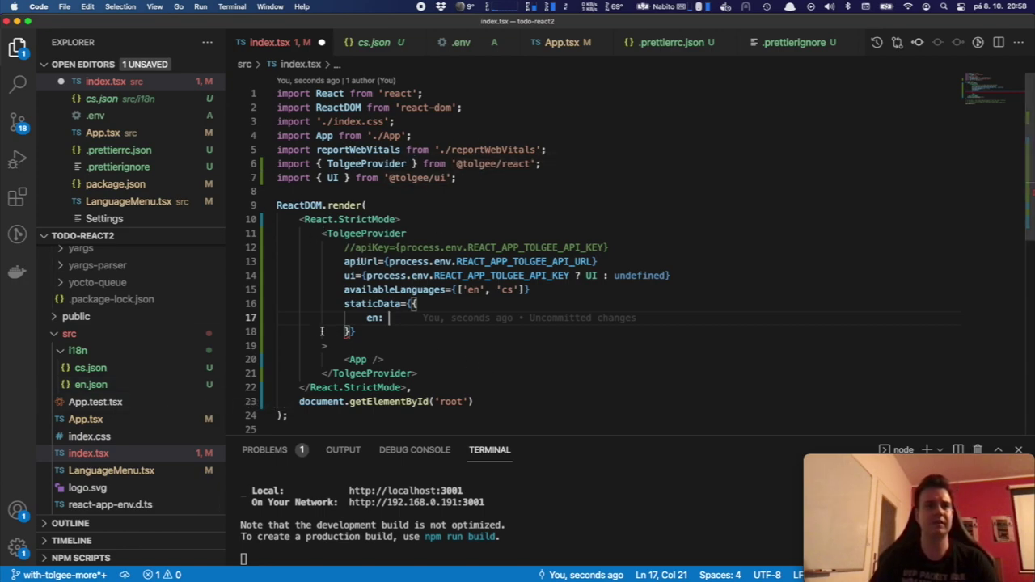
pyautogui.moveTo(504, 318)
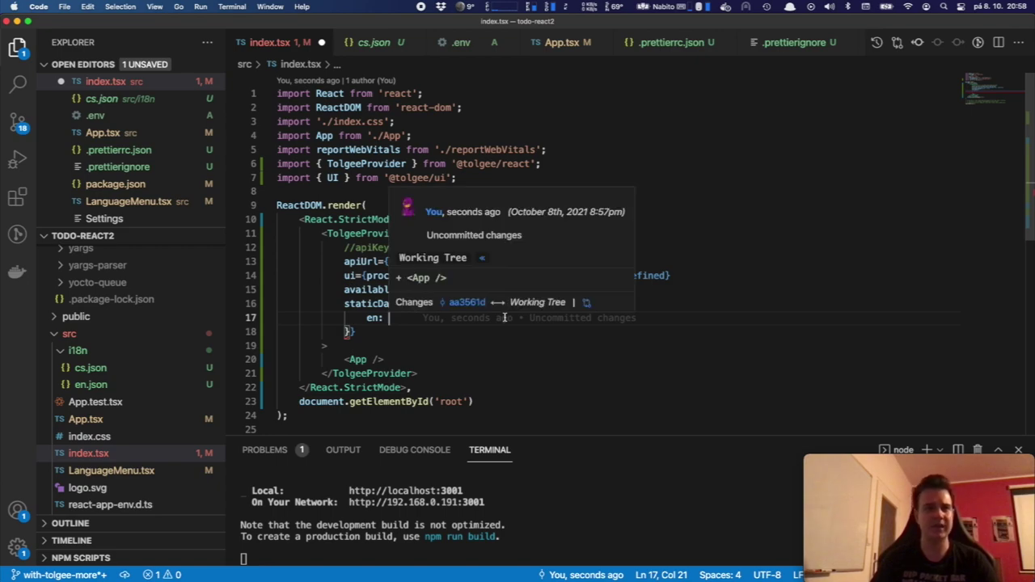
pyautogui.write('imp')
pyautogui.press('BackSpace')
pyautogui.press('BackSpace')
pyautogui.press('BackSpace')
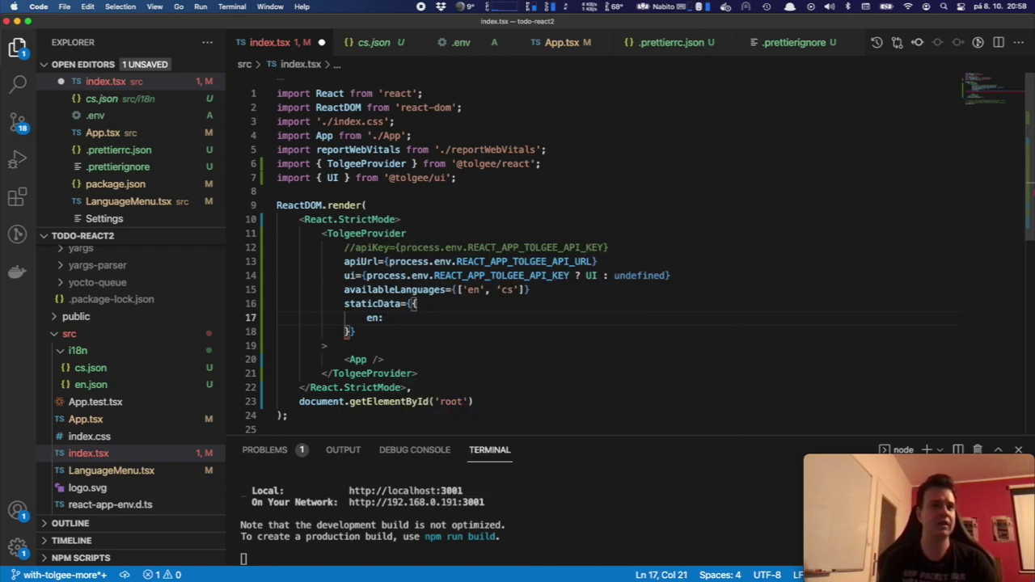
pyautogui.write('() =>')
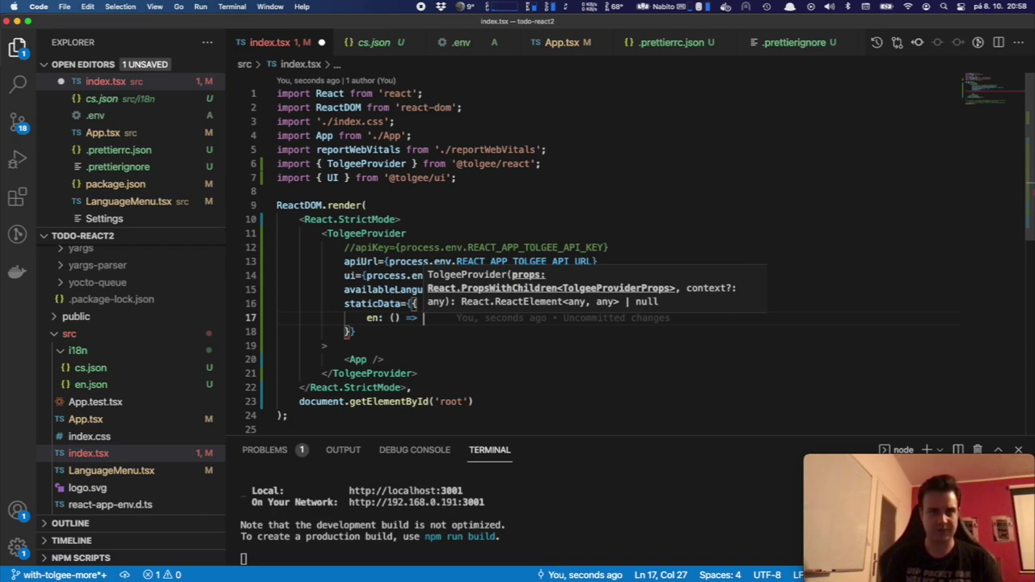
# Step: Make the en arrow function import "./i18n/en.json"
pyautogui.write('import(')
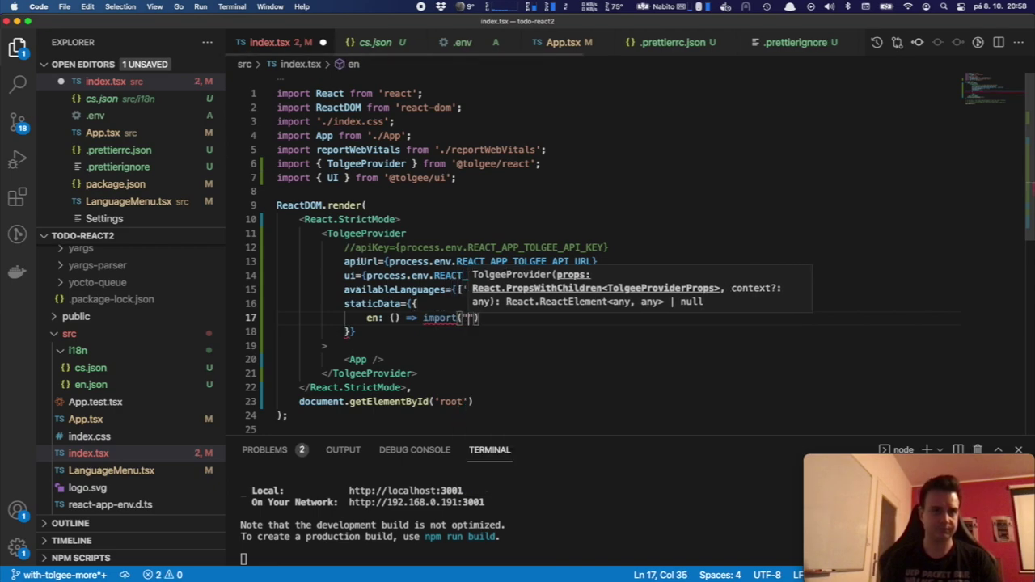
pyautogui.write('"./i18n/')
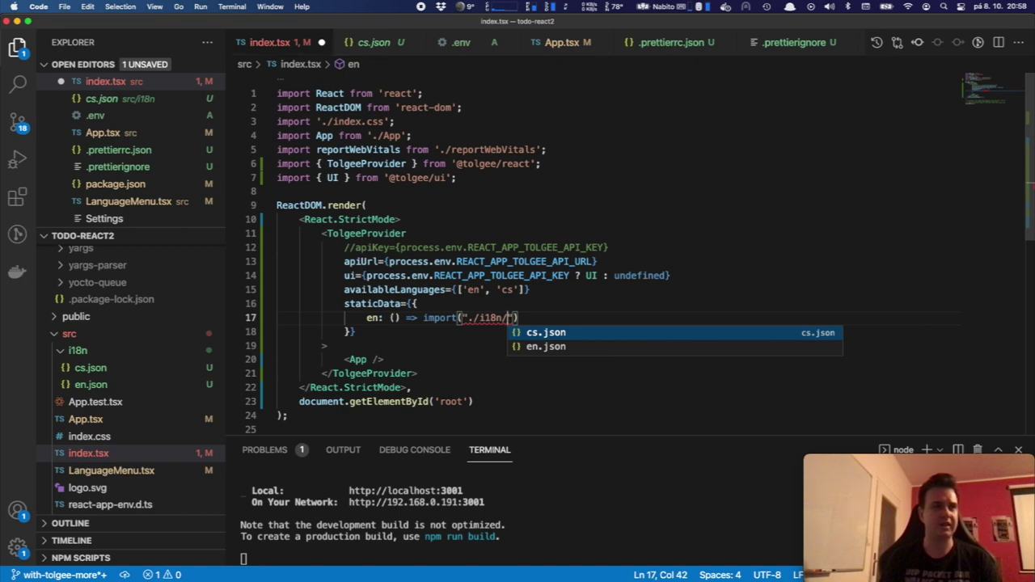
pyautogui.press('Down')
pyautogui.press('Return')
pyautogui.press('End')
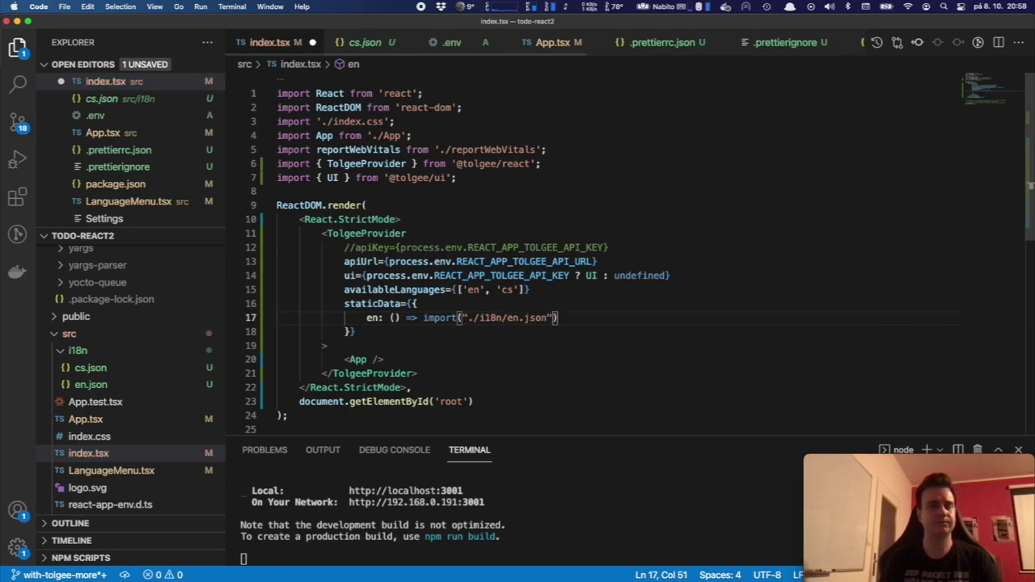
# Step: Duplicate the en entry below itself in staticData and rename the copy's key to cs
pyautogui.hotkey('shift', 'Up')
pyautogui.hotkey('ctrl', 'c')
pyautogui.click(357, 332)
pyautogui.press('Left')
pyautogui.press('Left')
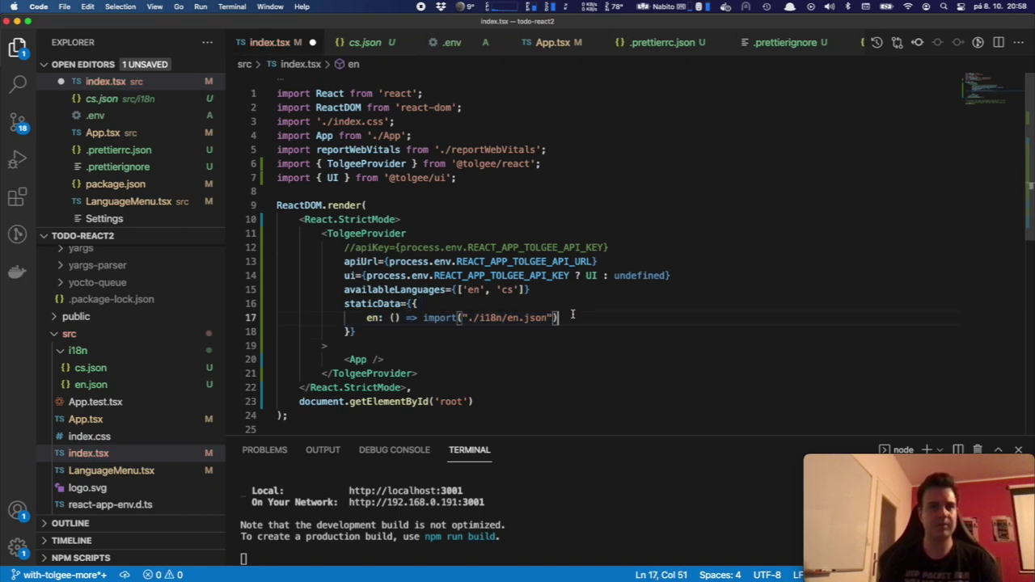
pyautogui.press('Return')
pyautogui.hotkey('ctrl', 'v')
pyautogui.doubleClick(372, 345)
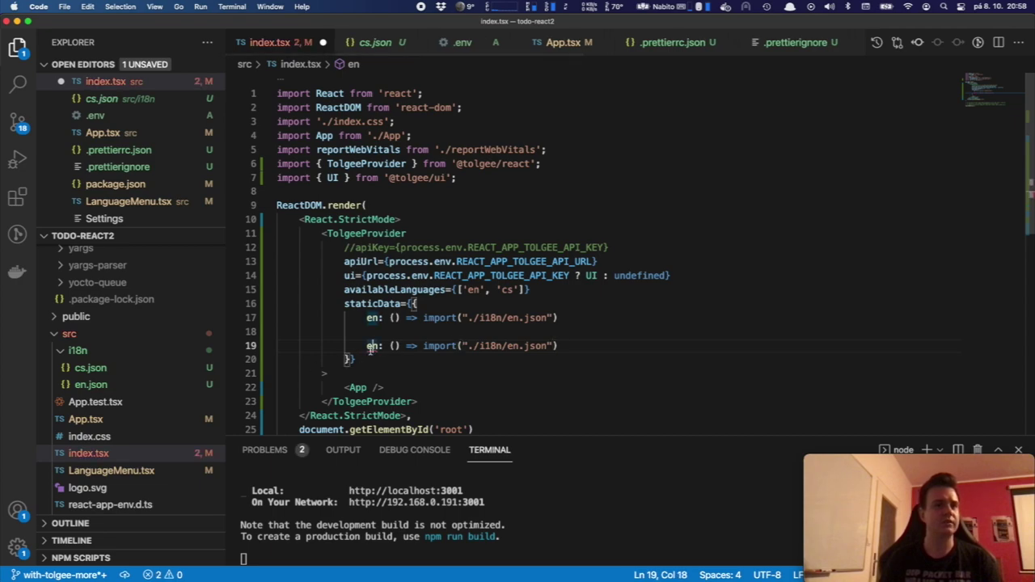
pyautogui.write('cs')
pyautogui.press('Escape')
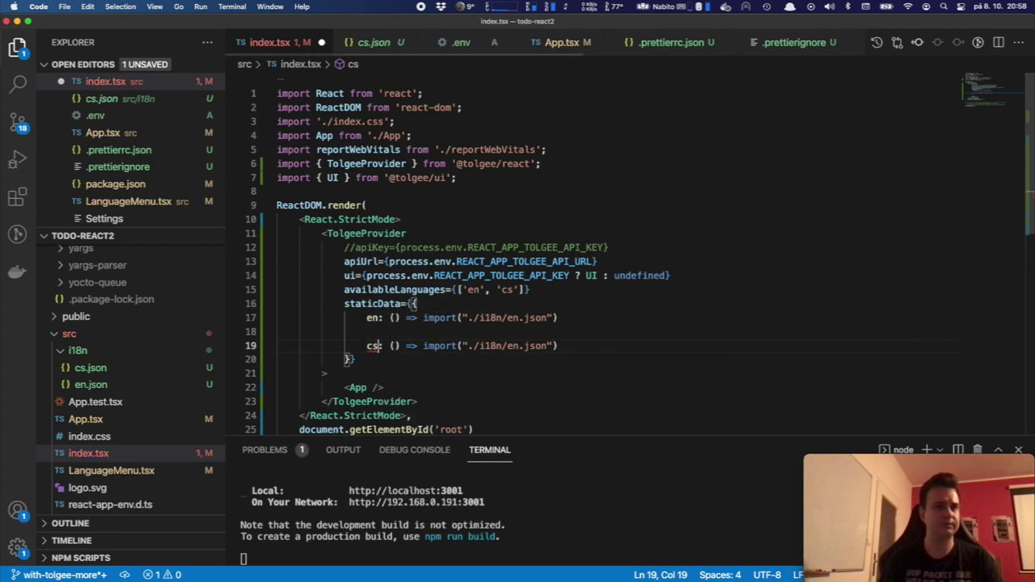